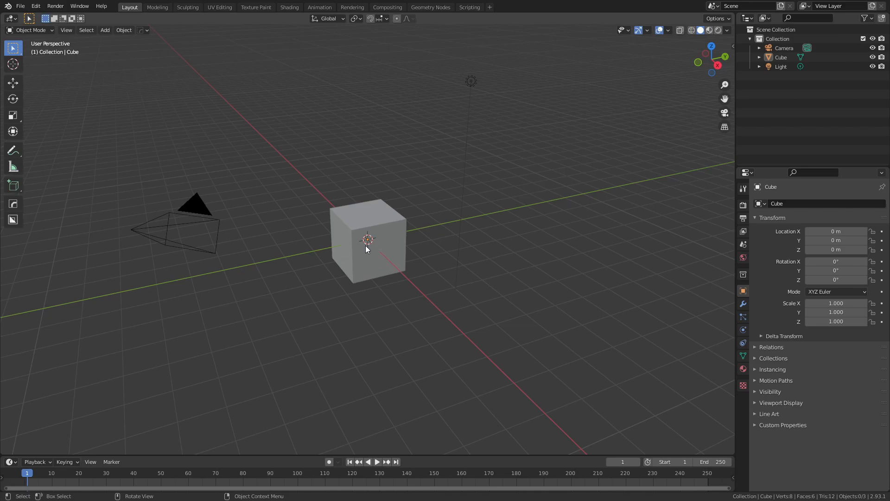
Step: Replace the default cube with a mesh plane and display the viewport in Material Preview shading
left_click(365, 248)
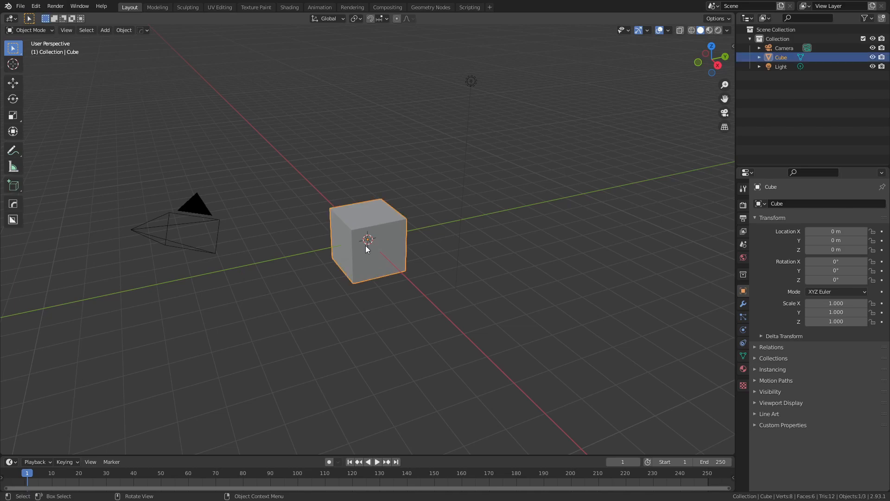
key("x")
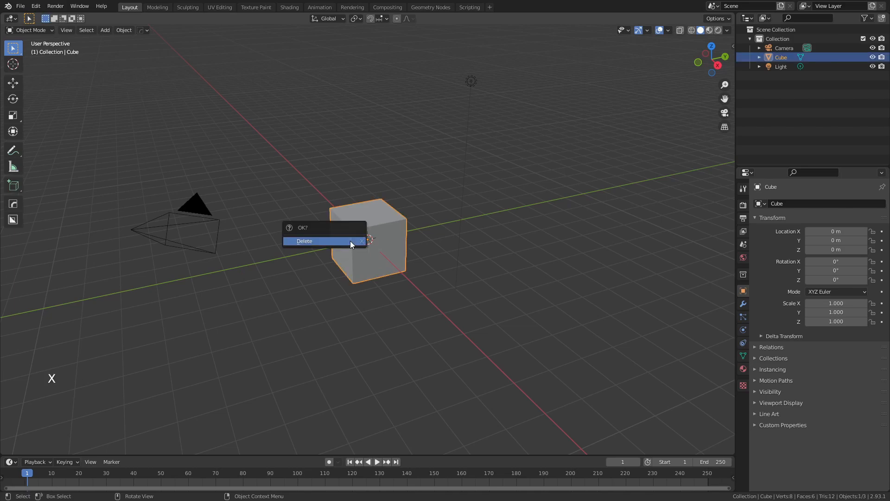
left_click(349, 241)
key("shift+a")
mouse_move(333, 207)
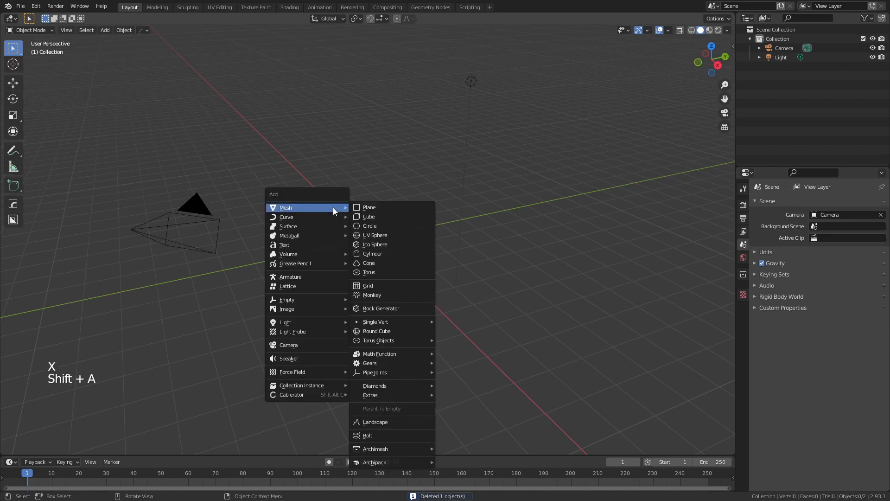
left_click(394, 205)
key("z")
left_click(367, 278)
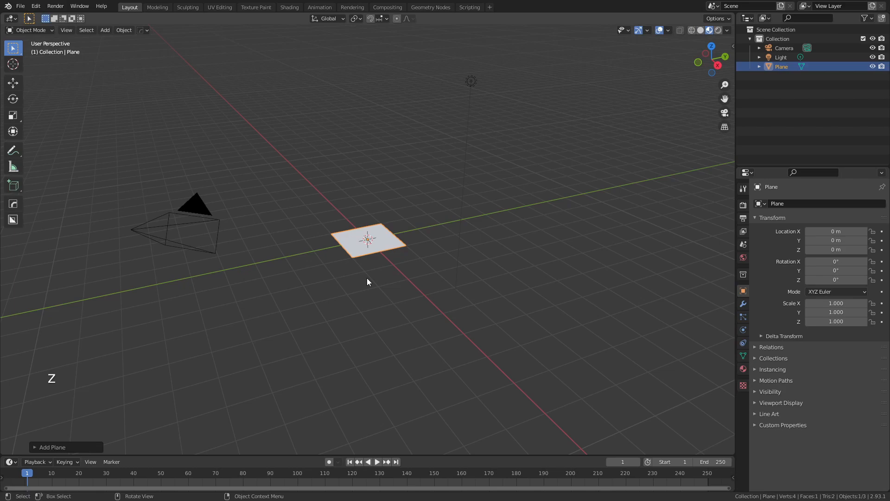
Step: Search the add-on preferences for "node" to check that Node Wrangler is enabled, and close the preferences
left_click(35, 6)
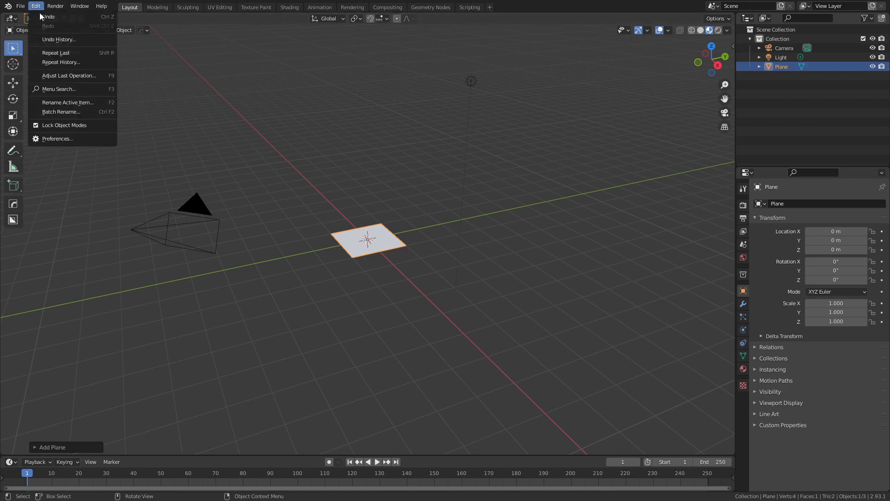
left_click(71, 139)
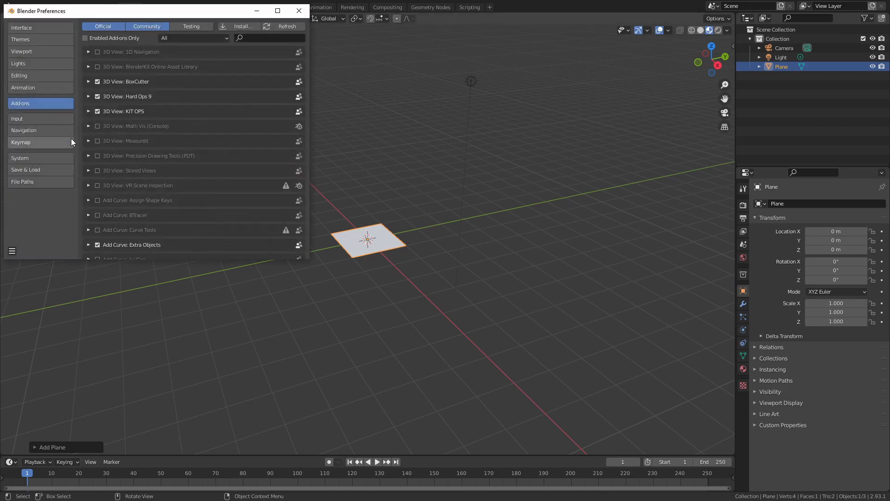
left_click(271, 35)
type("node")
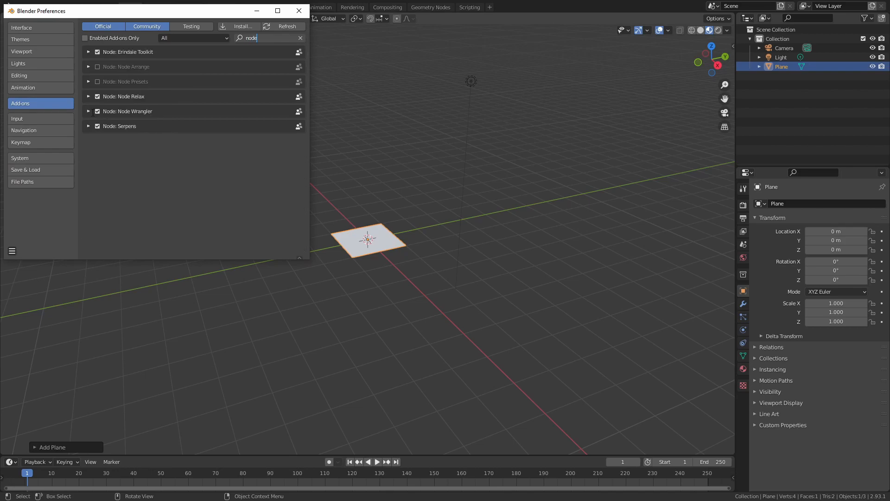
left_click(300, 11)
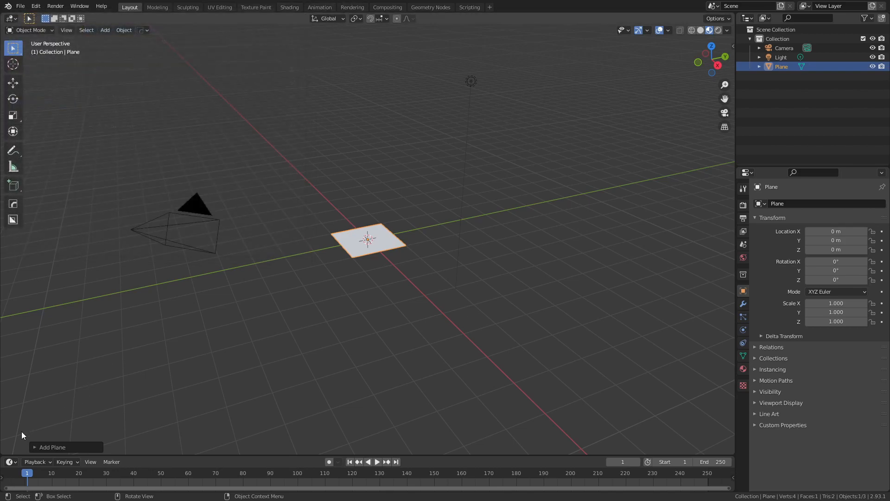
Step: Split the 3D viewport into two side-by-side areas and turn one into a Shader Editor with its sidebar hidden
left_click_drag(3, 452, 388, 408)
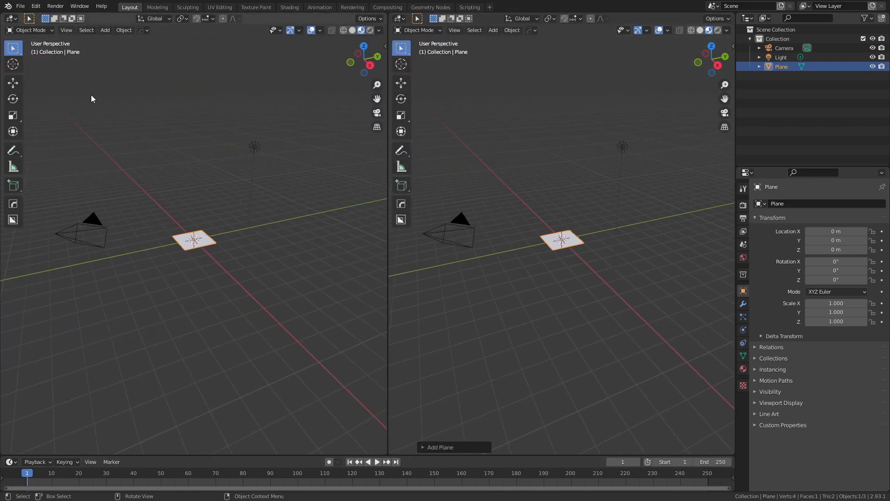
left_click(11, 18)
left_click(36, 104)
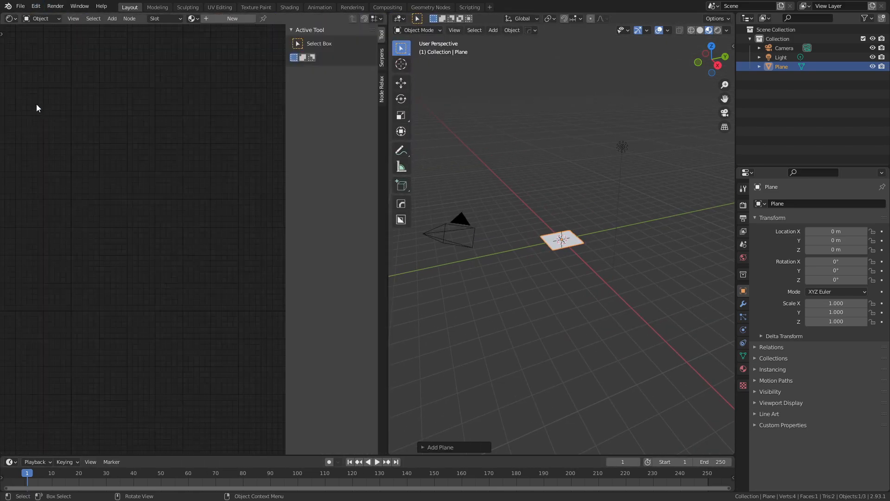
key("n")
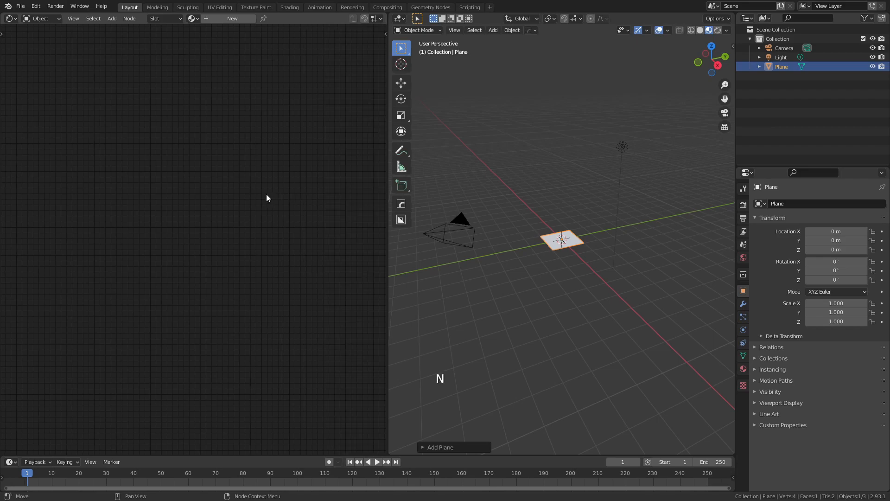
Step: Create a new material for the plane and add a Texture Coordinate node ahead of the Principled BSDF
left_click(222, 19)
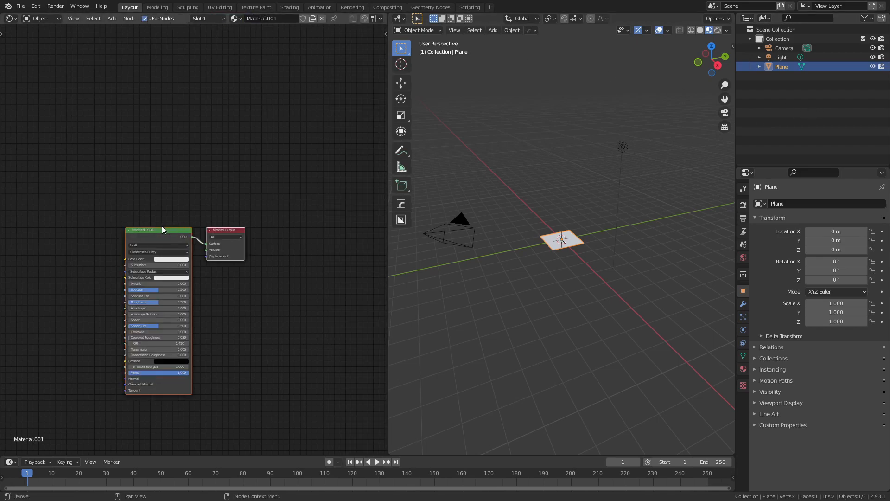
middle_click_drag(89, 255, 253, 223)
key("shift+a")
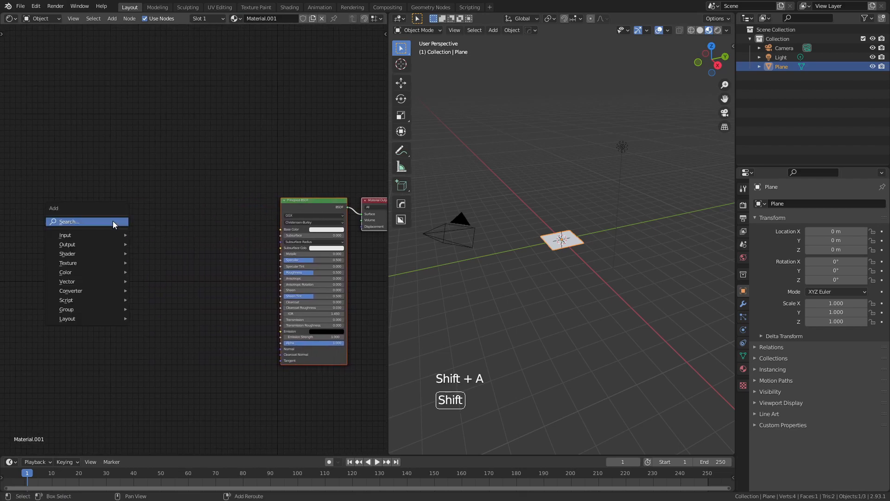
mouse_move(98, 234)
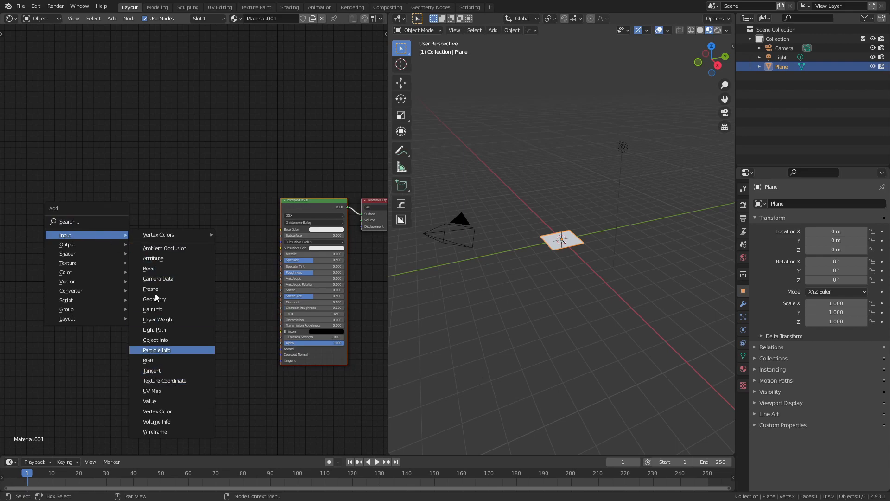
left_click(77, 221)
type("texture")
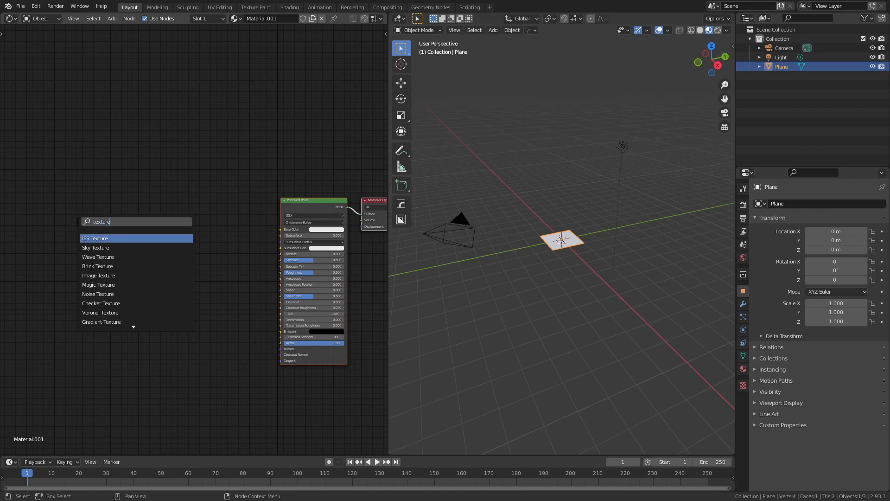
type(" coor")
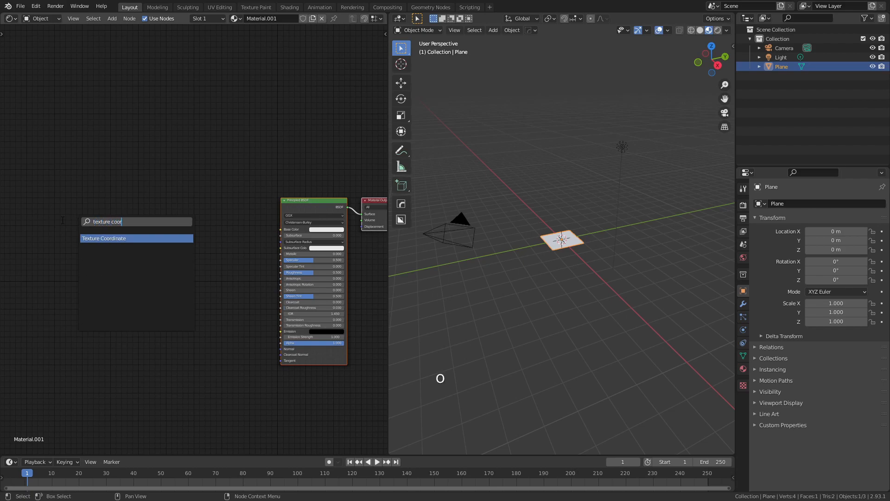
key("Return")
left_click(119, 247)
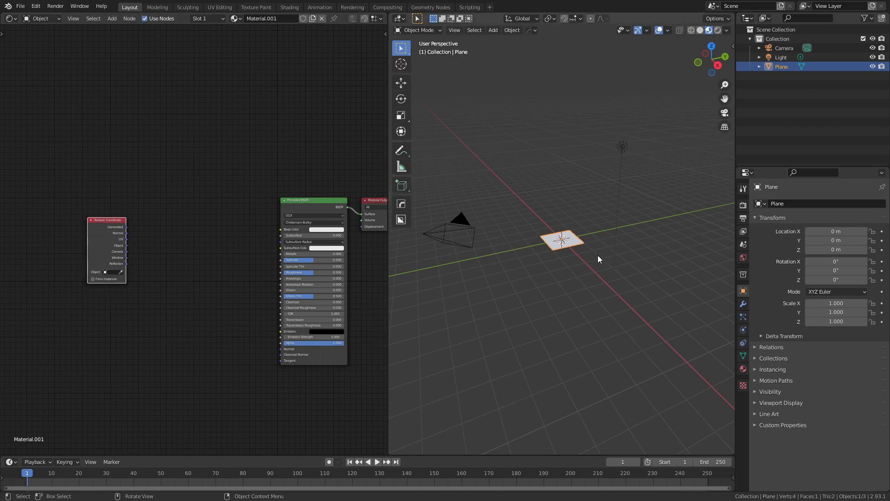
Step: Preview the Texture Coordinate node's outputs on the plane in turn, from Generated through to Object
scroll(586, 258, "up", 5)
scroll(586, 258, "up", 3)
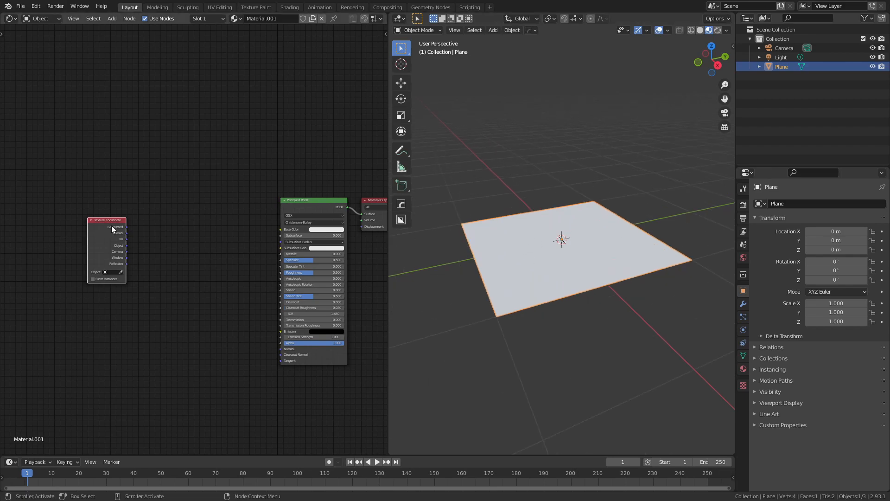
left_click(99, 225, "ctrl+shift")
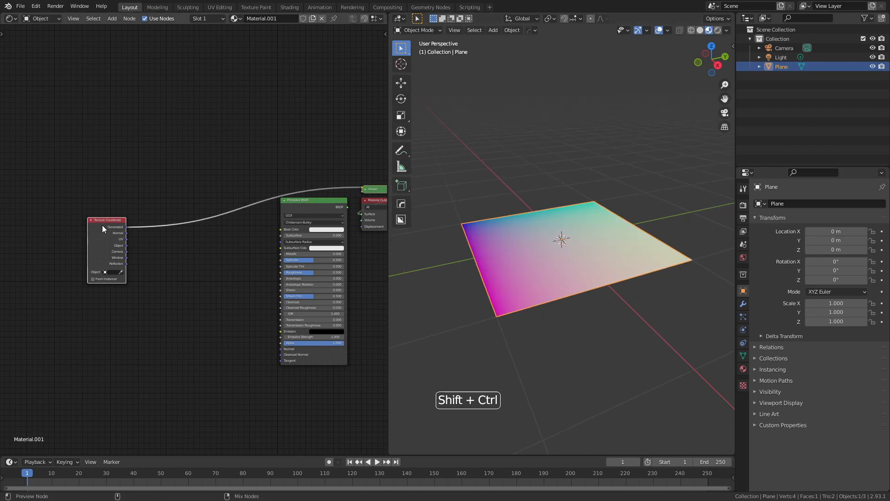
left_click(102, 225, "ctrl+shift")
left_click(102, 225, "ctrl+shift")
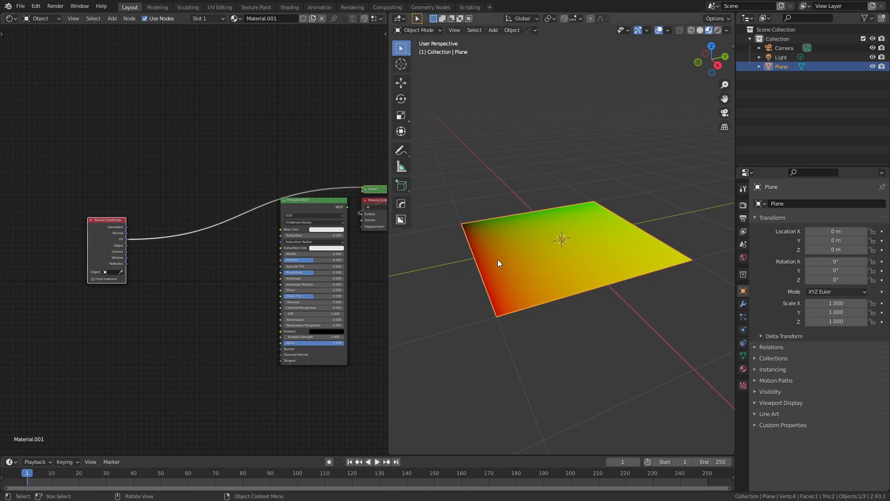
left_click(107, 229, "ctrl+shift")
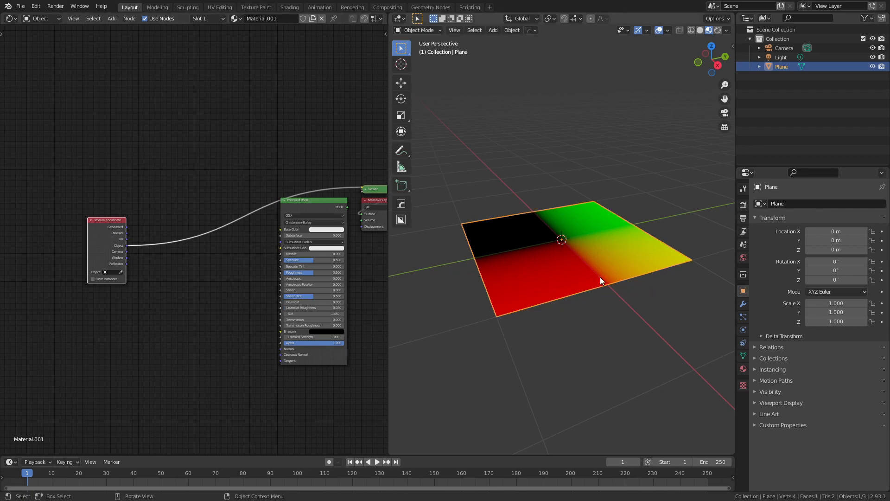
Step: View the plane in Solid and Wireframe shading, return to Material Preview and reselect the plane
left_click(595, 321)
key("z")
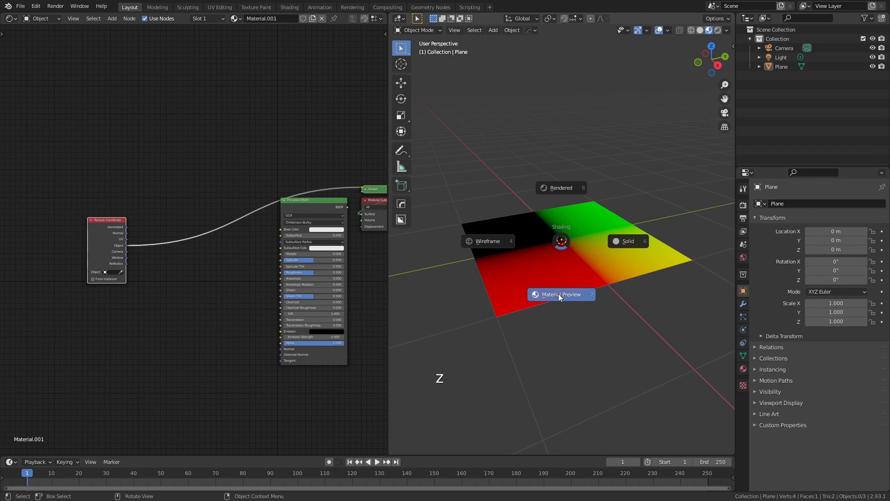
left_click(628, 240)
key("z")
left_click(485, 238)
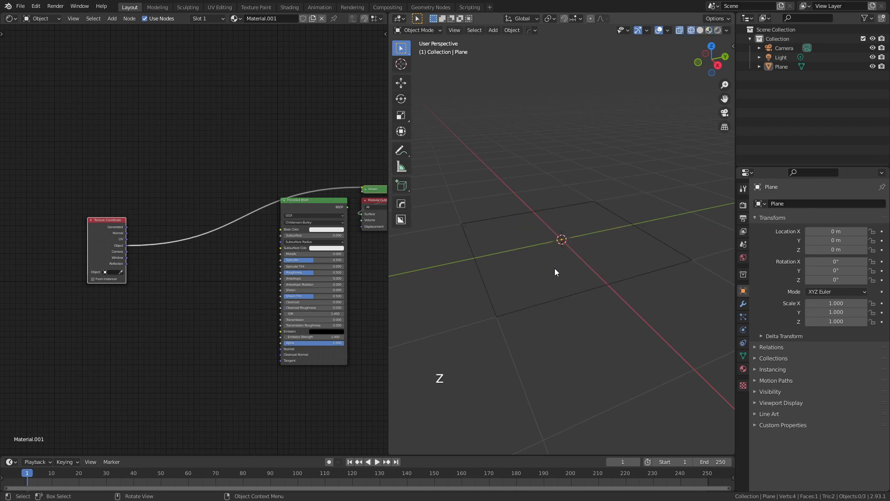
key("z")
left_click(560, 324)
left_click(556, 278)
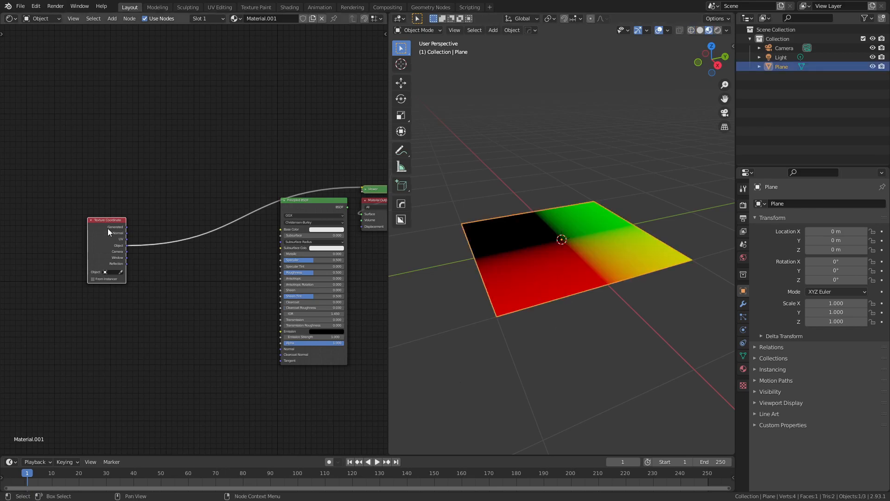
Step: Move the Texture Coordinate node further from the shader and insert a Separate XYZ node on its Object link to the viewer
left_click_drag(105, 227, 52, 206)
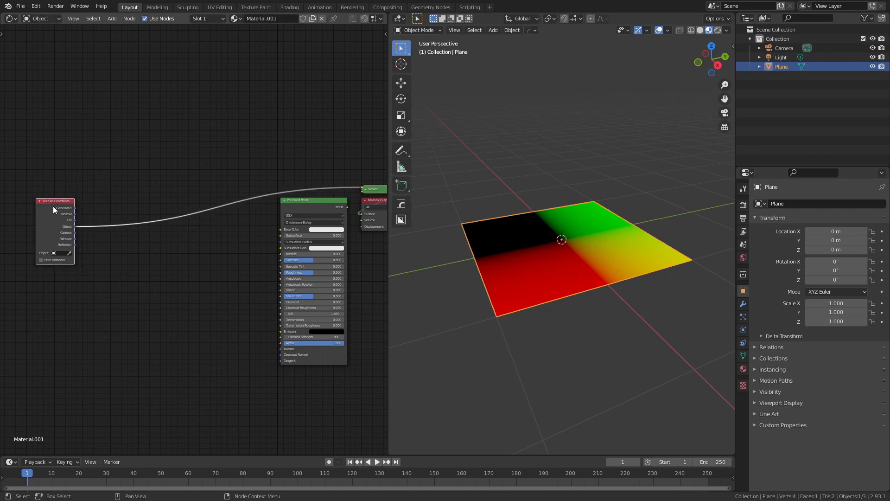
left_click(103, 259)
key("shift+a")
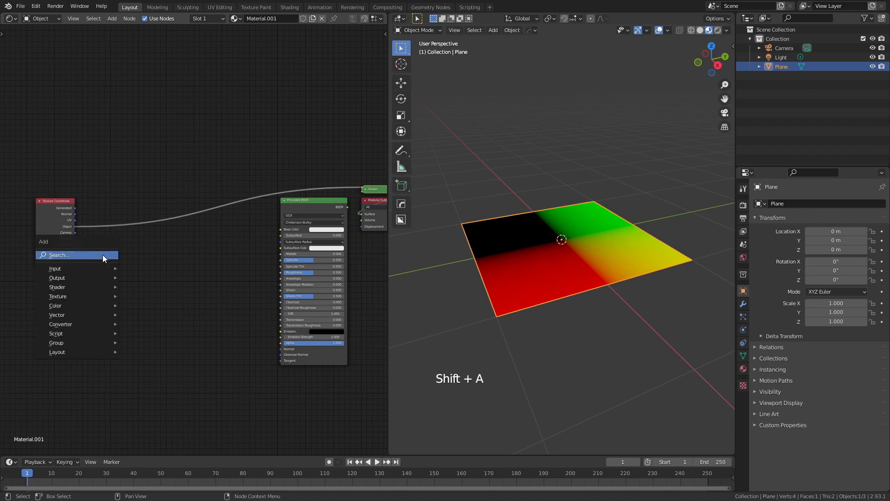
mouse_move(81, 323)
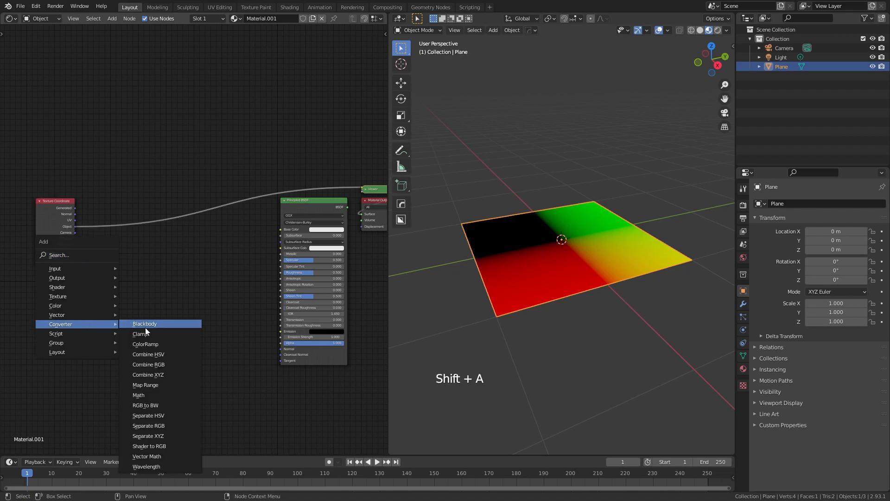
left_click(187, 437)
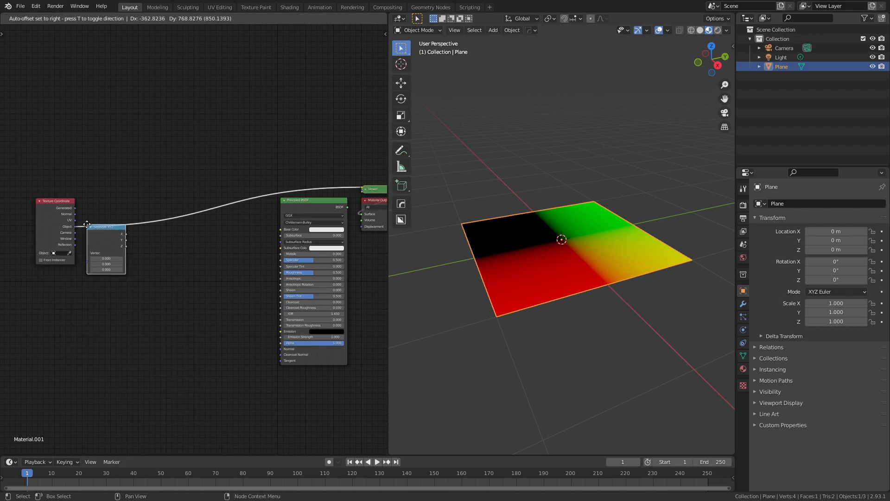
left_click(98, 201)
Step: Preview the Separate XYZ node's Y and Z outputs on the plane, and return the preview to X
scroll(84, 208, "up", 8)
middle_click_drag(14, 214, 155, 248)
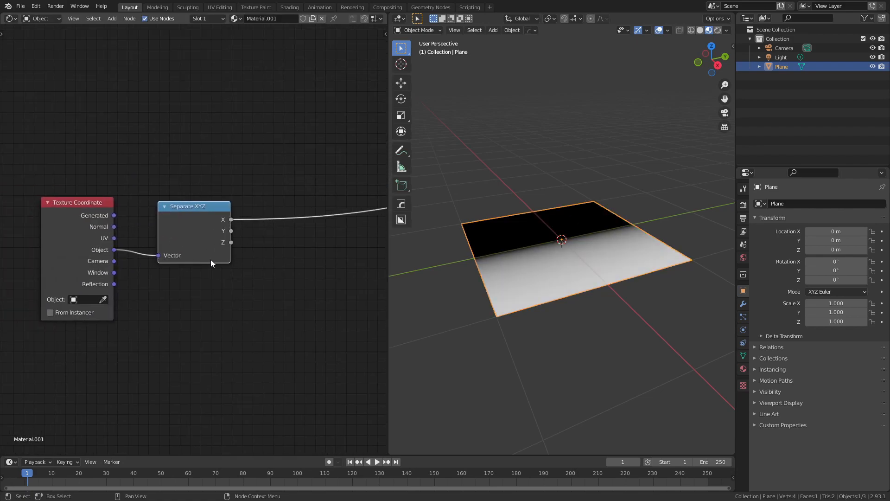
left_click(198, 216, "ctrl+shift")
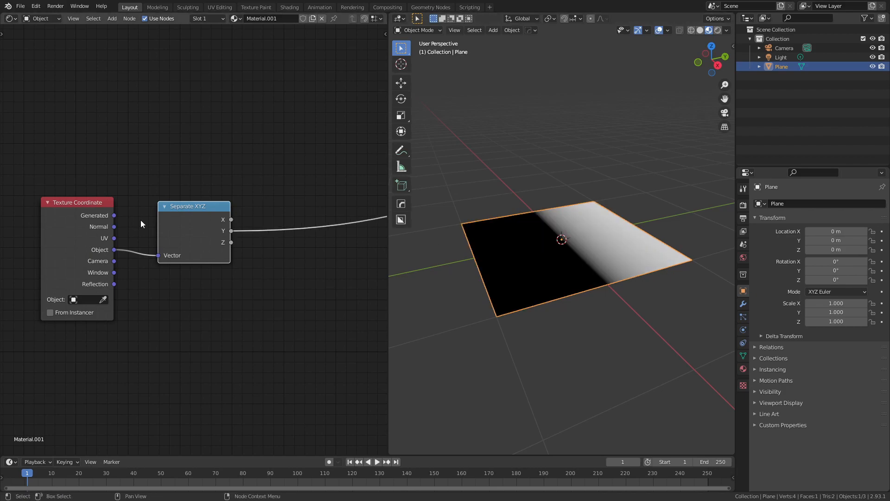
left_click(189, 219, "ctrl+shift")
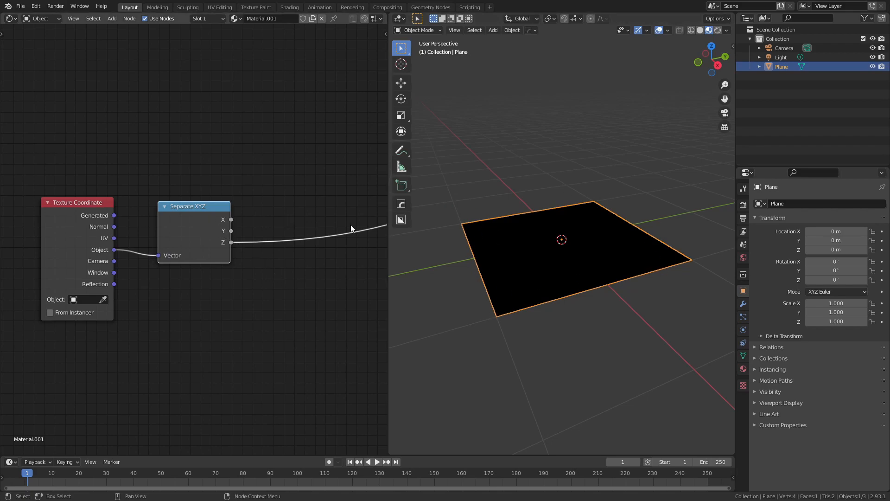
left_click(181, 219, "ctrl+shift")
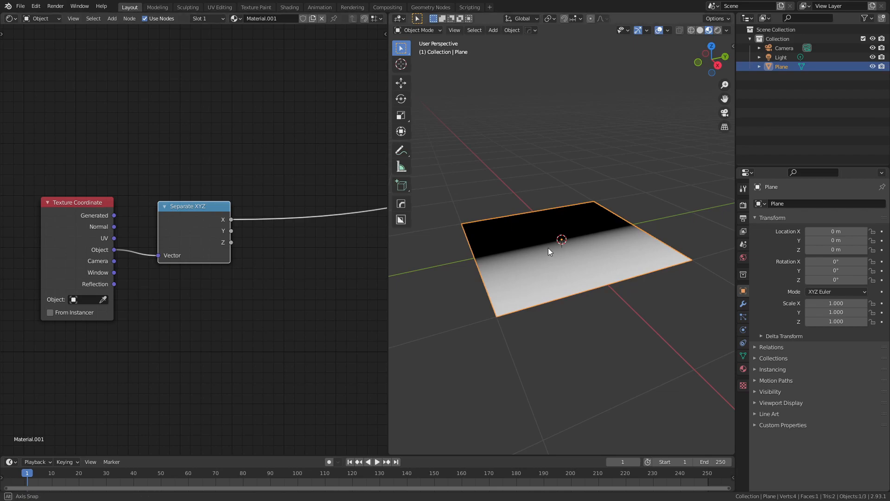
Step: Insert a Math node set to Add between the Separate XYZ node's X output and the viewer
middle_click_drag(549, 250, 580, 277)
middle_click_drag(276, 262, 190, 269)
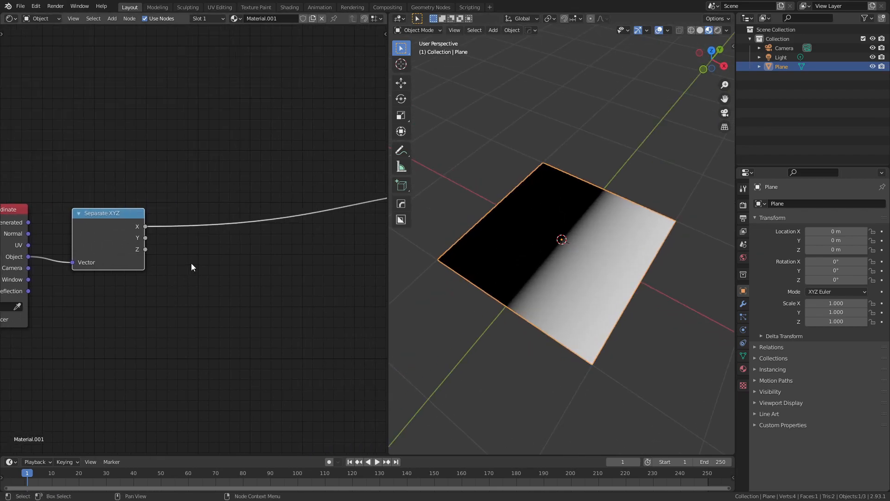
key("shift+a")
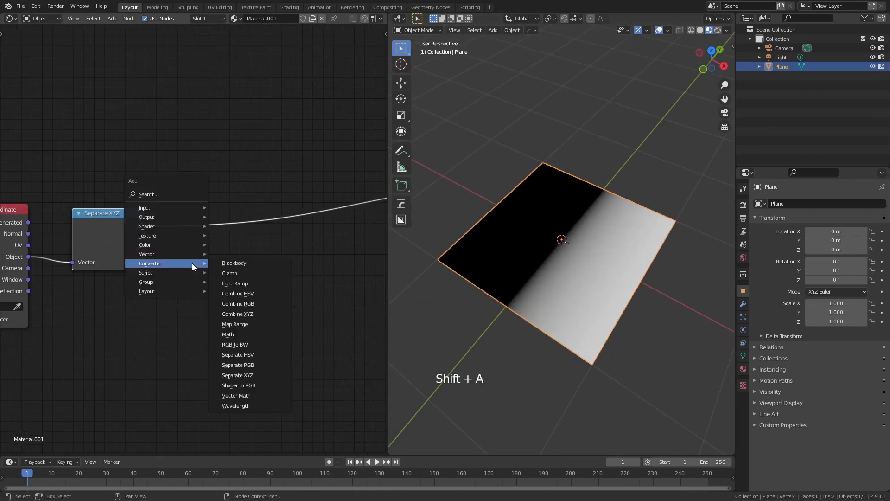
left_click(255, 333)
left_click(216, 211)
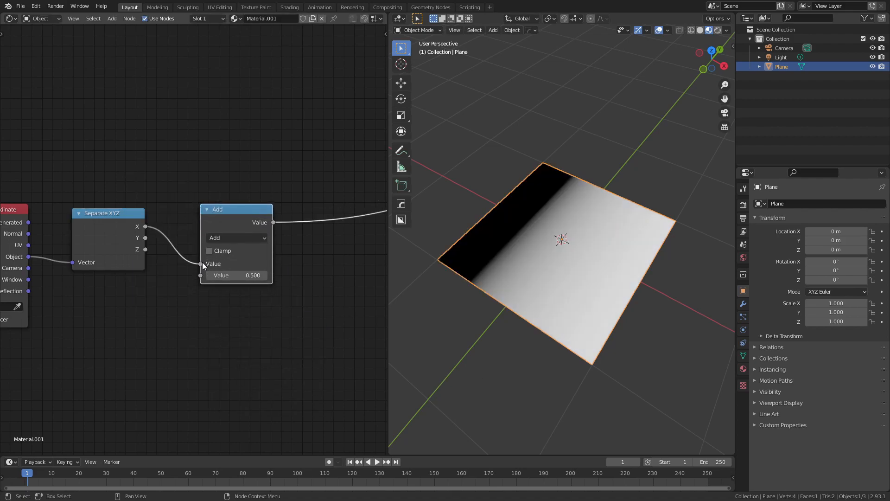
Step: Set the Math node's operation to Compare, with a comparison value of 0 and an epsilon of 0.900
left_click(225, 238)
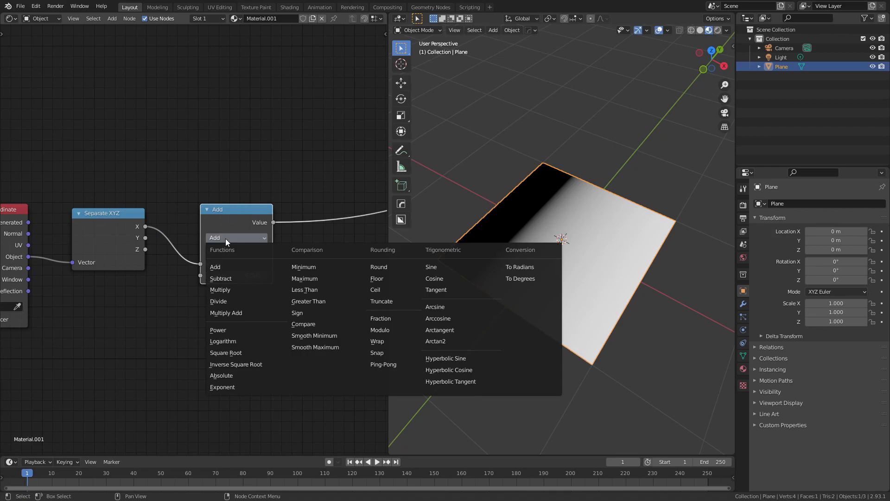
left_click(298, 323)
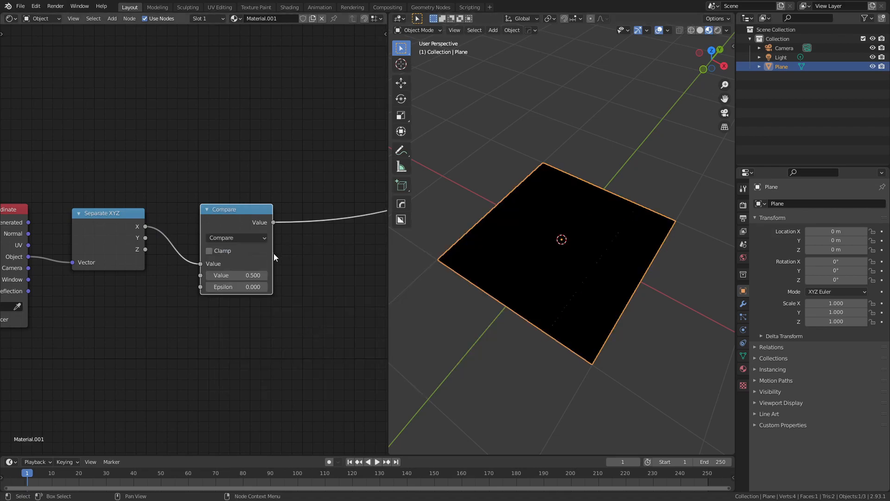
left_click(254, 276)
type("0")
key("Return")
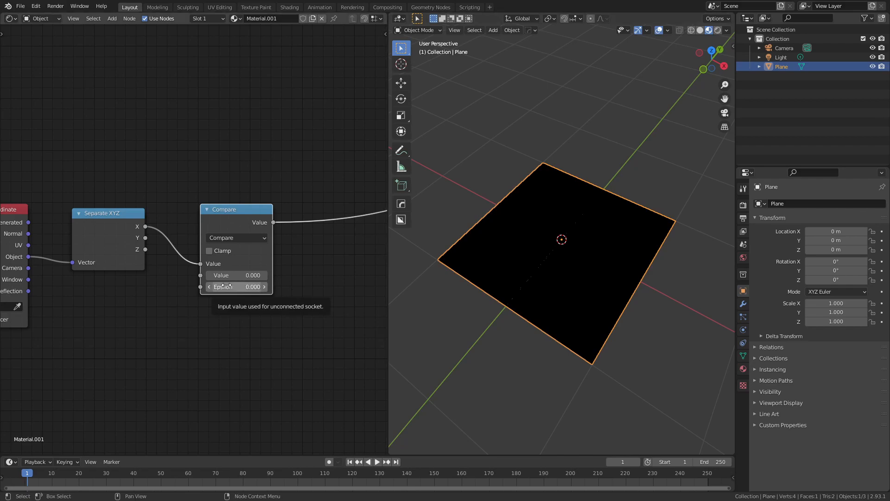
left_click_drag(226, 285, 356, 286, "shift")
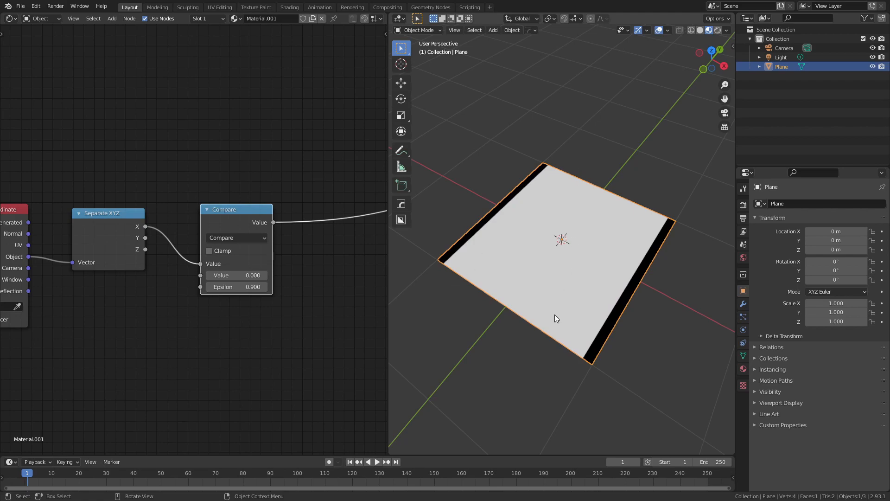
Step: Duplicate the Compare node, link Separate XYZ's Y output to the copy, and preview the copy on the plane
left_click_drag(235, 214, 247, 116)
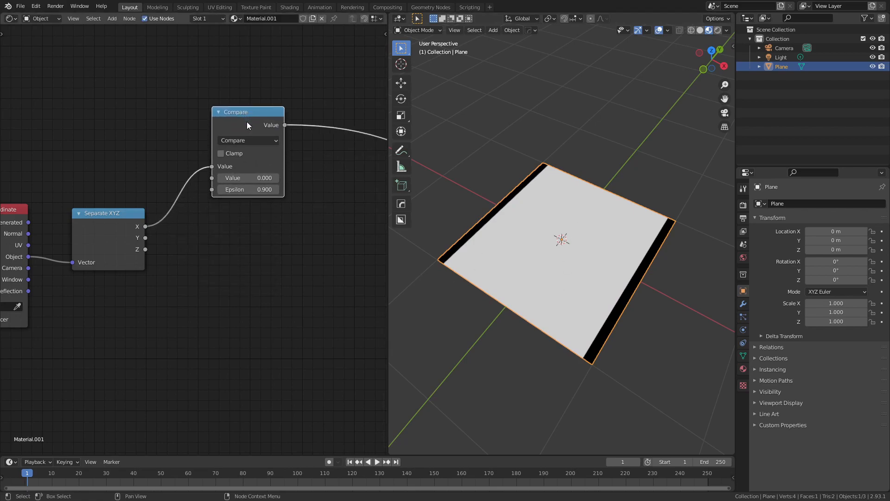
left_click_drag(239, 116, 242, 118)
key("shift+d")
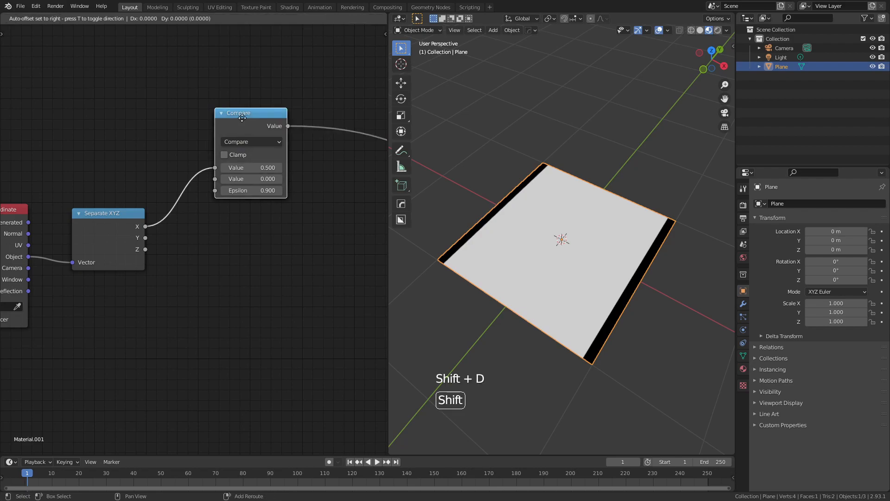
left_click(240, 222)
left_click_drag(146, 237, 216, 271)
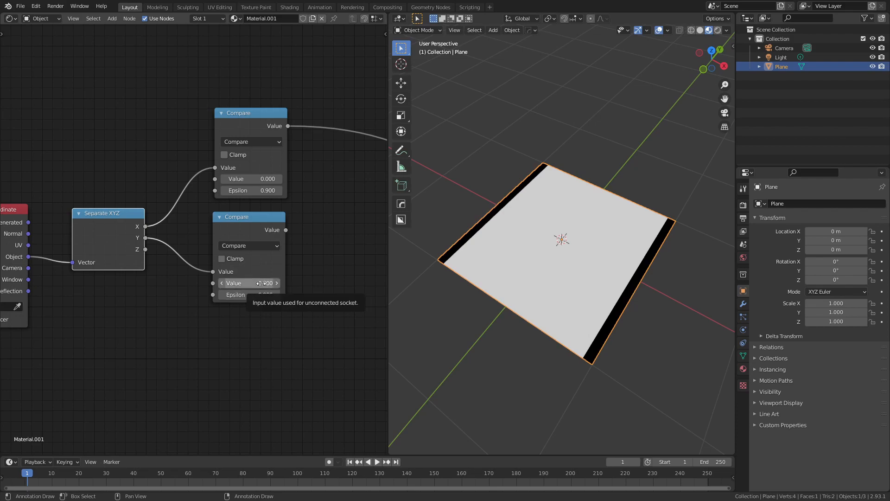
key("ctrl+shift")
left_click(252, 220, "ctrl+shift")
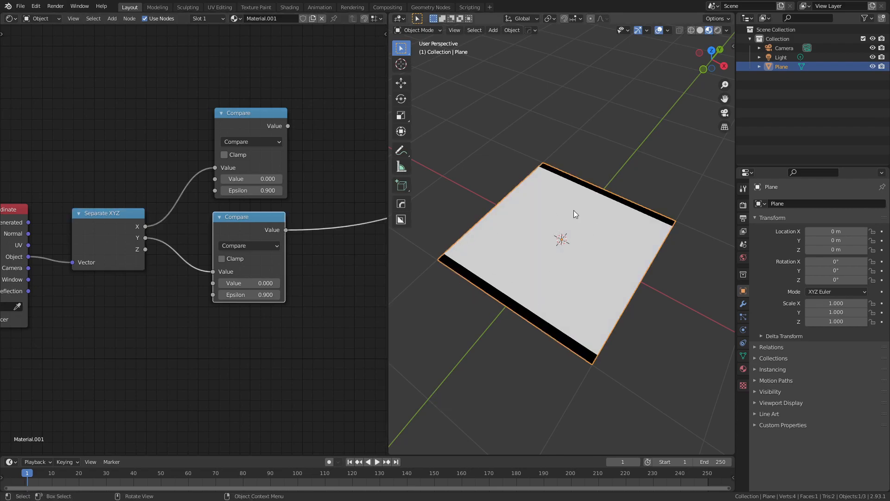
Step: Add a Math node set to Multiply and link the outputs of both Compare nodes to its two inputs
middle_click_drag(311, 180, 247, 178)
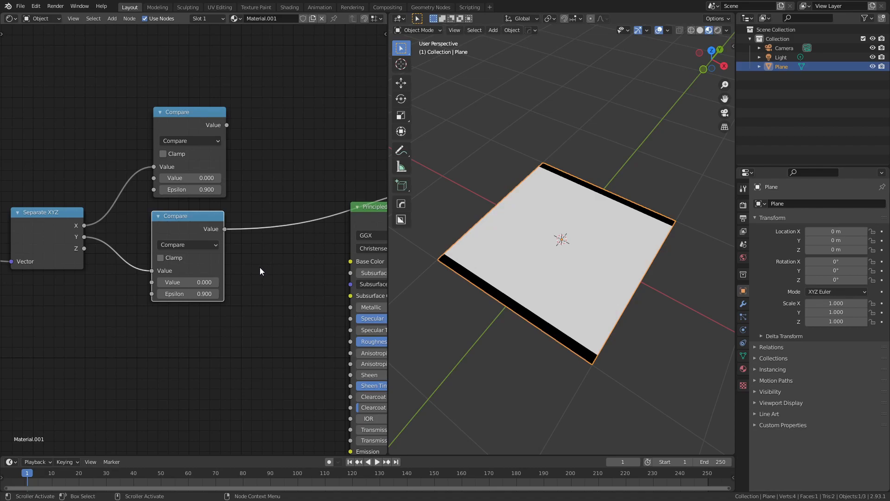
key("shift+a")
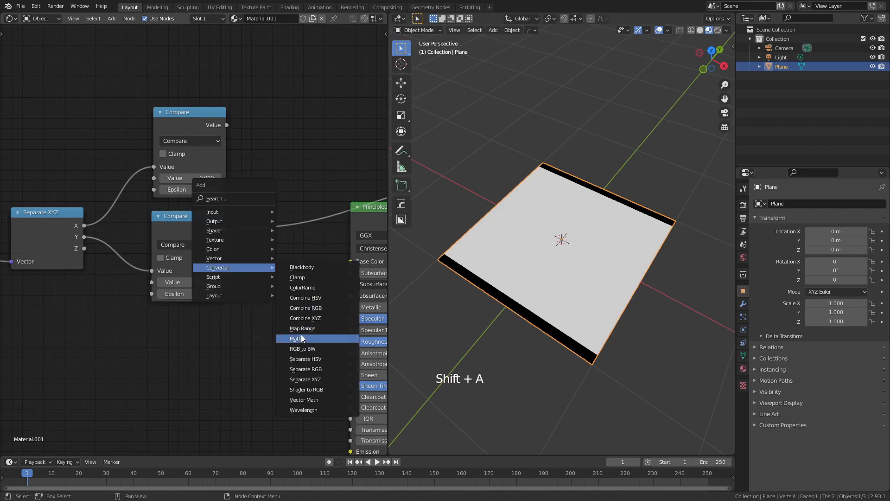
left_click(296, 339)
left_click(280, 273)
left_click(280, 272)
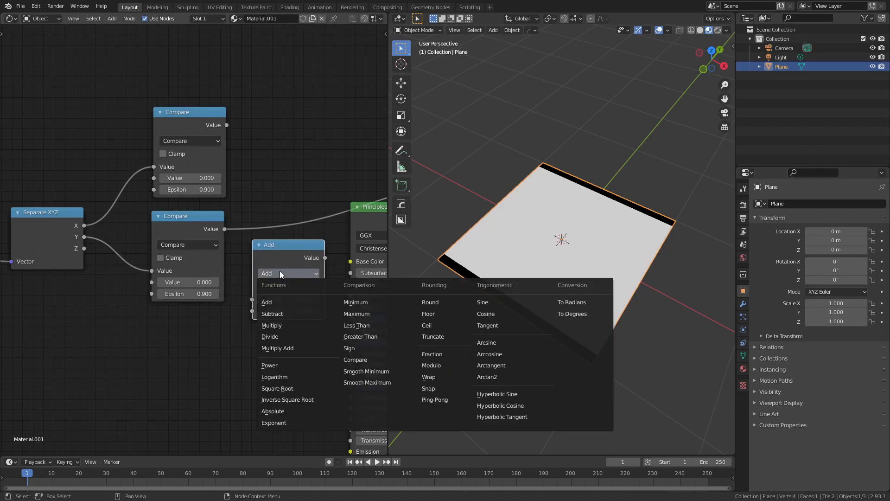
left_click(280, 321)
left_click_drag(291, 263, 300, 112)
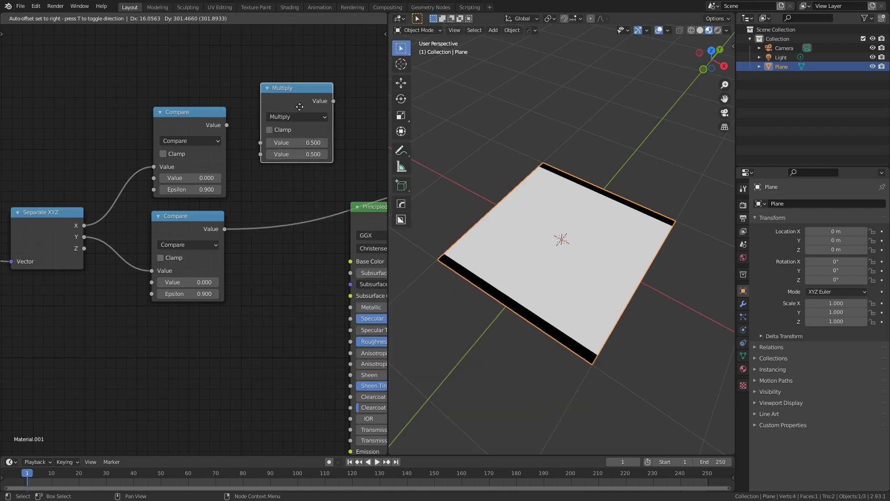
left_click_drag(227, 125, 261, 147)
left_click_drag(227, 229, 262, 159)
left_click_drag(280, 116, 274, 143)
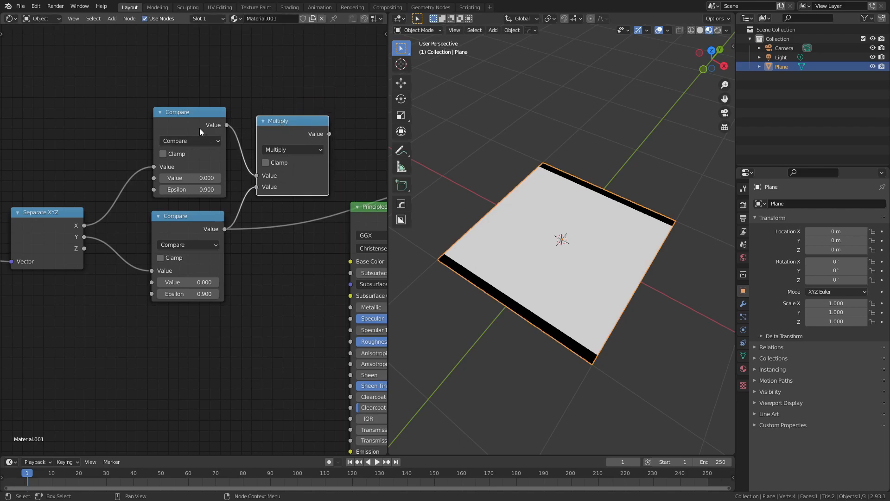
Step: Preview each Compare node, then route the Multiply node to the viewer and place it level between the two Compare nodes
left_click(196, 119, "ctrl+shift")
left_click(190, 218, "ctrl+shift")
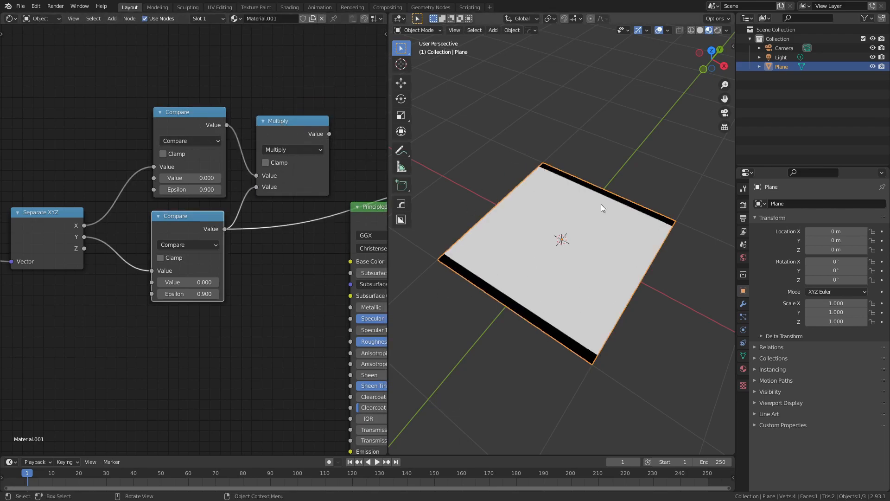
left_click(308, 126, "ctrl+shift")
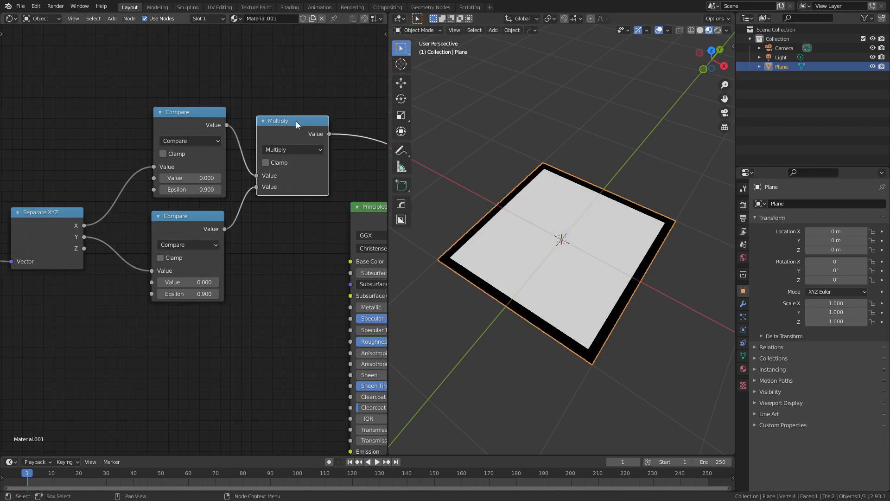
left_click_drag(296, 121, 293, 163)
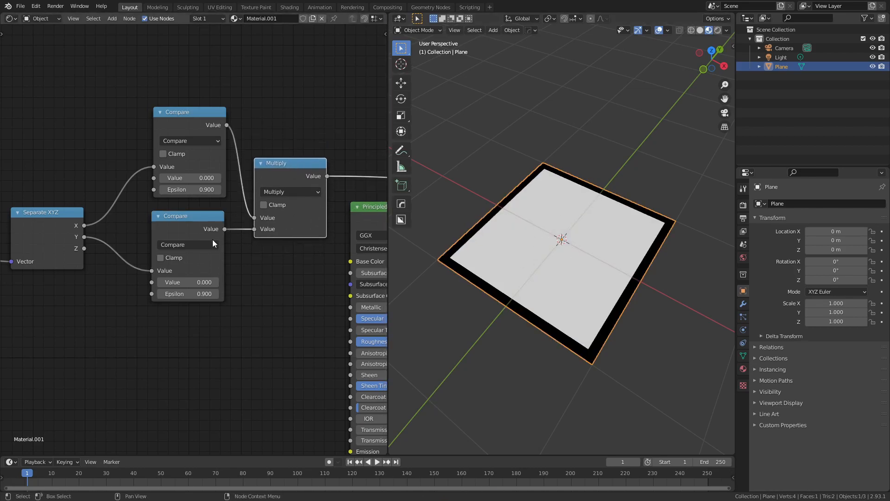
Step: Set the epsilon of both Compare nodes to 0.870
middle_click_drag(226, 240, 323, 252)
mouse_move(291, 201)
left_mouse_down("shift")
mouse_move(276, 200)
mouse_move(301, 201)
mouse_move(289, 201)
left_mouse_up("shift")
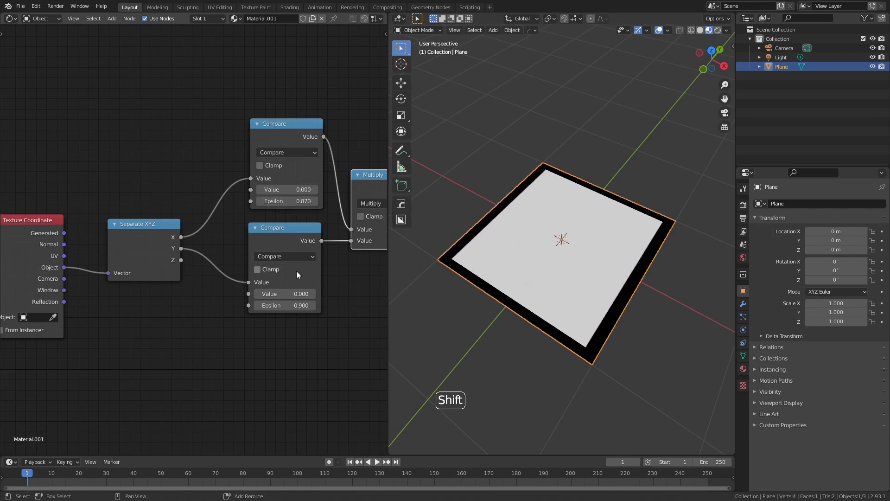
mouse_move(287, 304)
left_mouse_down("shift")
mouse_move(275, 305)
mouse_move(284, 305)
left_mouse_up("shift")
mouse_move(283, 189)
left_mouse_down("shift")
mouse_move(248, 189)
mouse_move(282, 189)
left_mouse_up("shift")
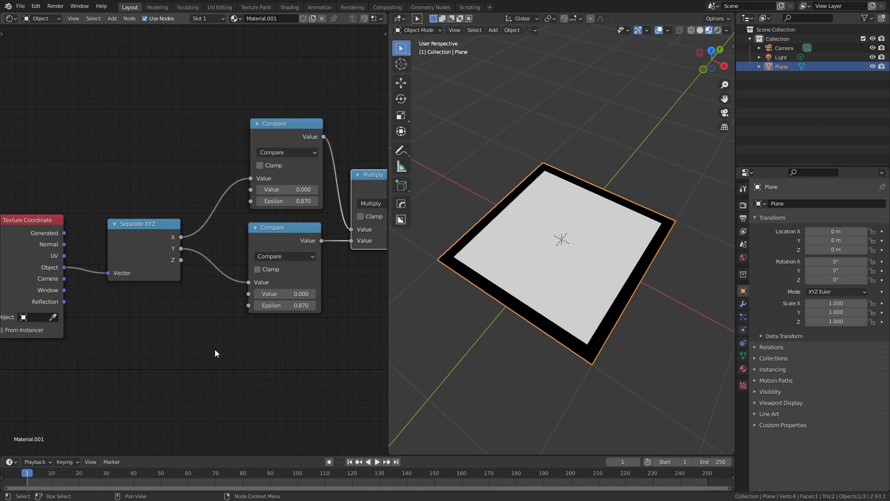
Step: Move the Texture Coordinate node further from Separate XYZ and add a Vector Math node set to Multiply below their link
scroll(307, 302, "down", 3)
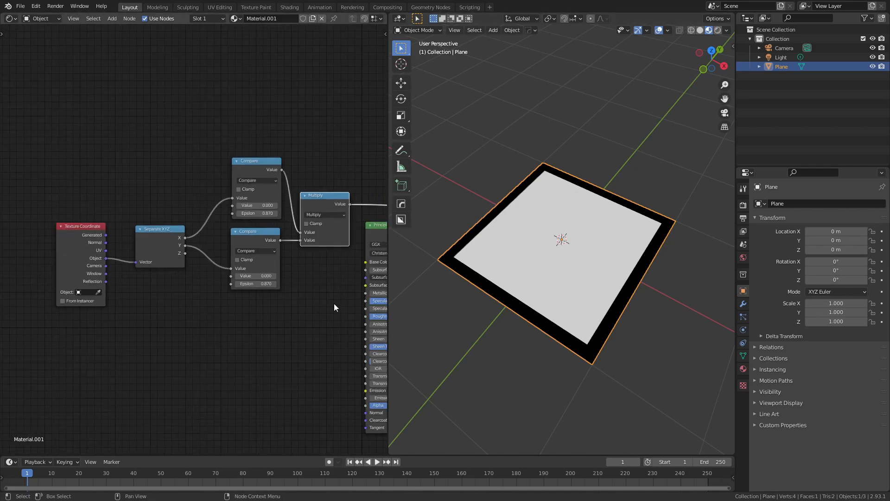
middle_click_drag(175, 386, 252, 354)
left_click_drag(153, 205, 36, 204)
left_click(128, 304)
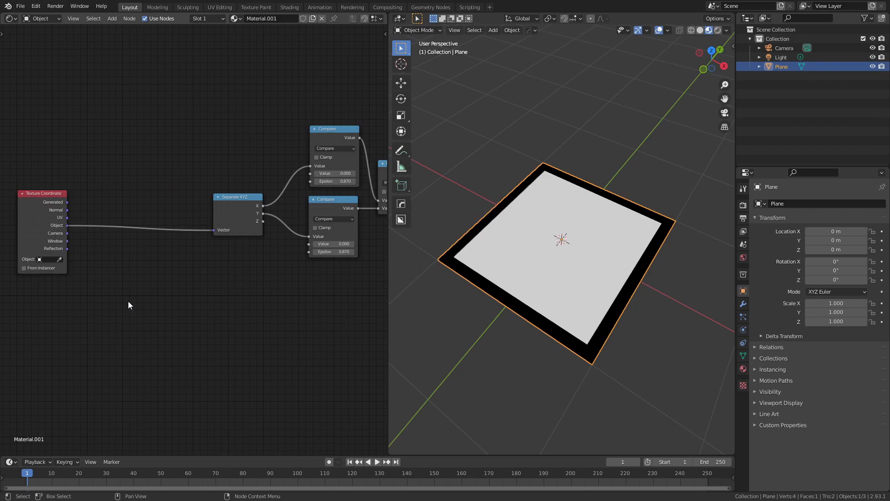
key("shift+a")
mouse_move(100, 271)
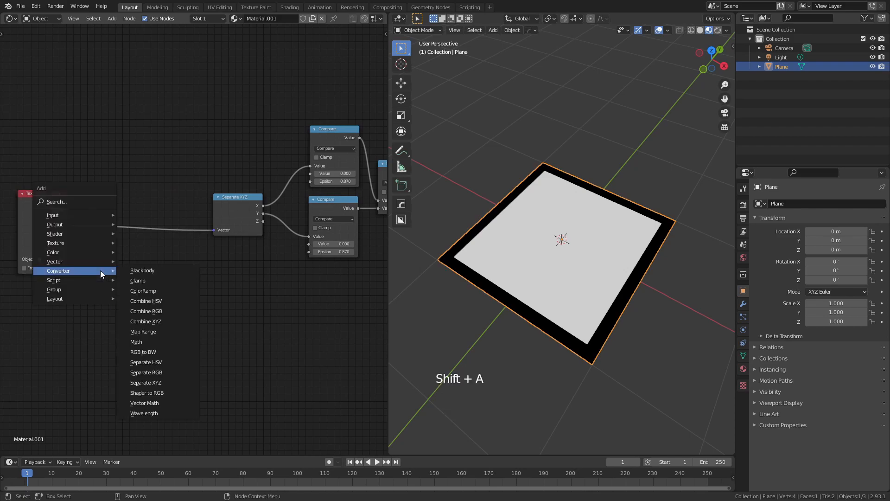
left_click(146, 402)
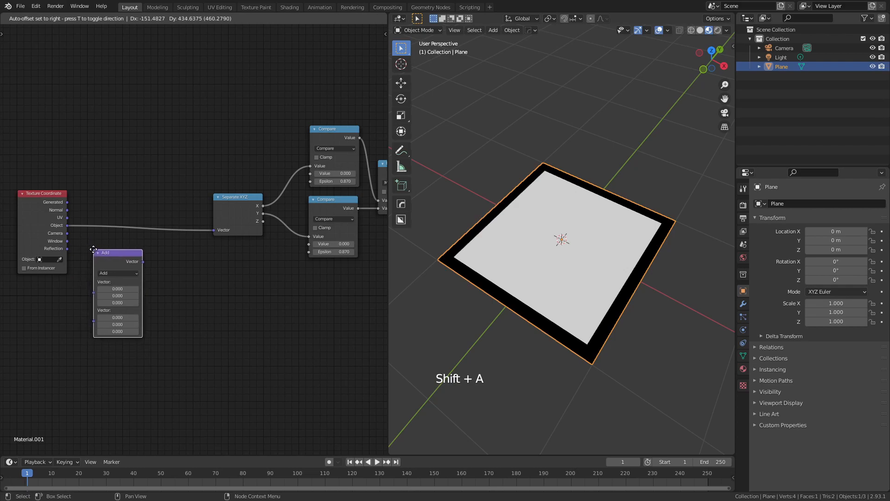
left_click(113, 274)
left_click(112, 274)
left_click(117, 296)
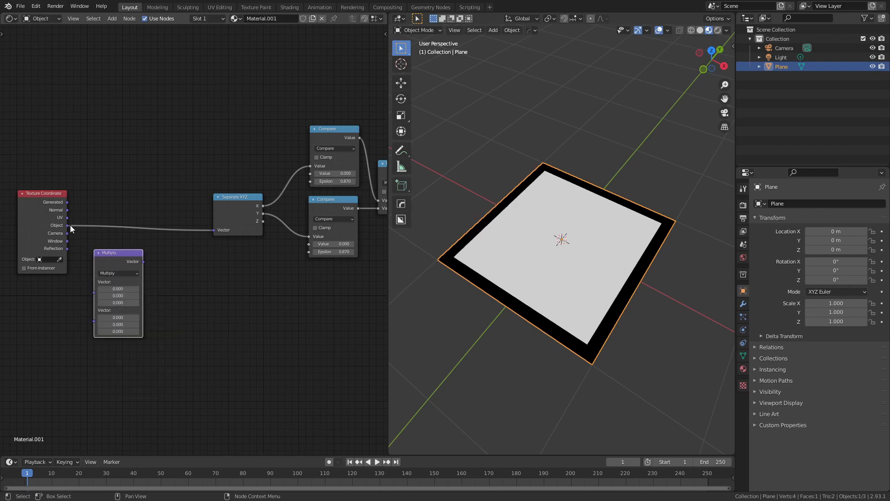
Step: Link the Texture Coordinate node's Object output to the vector Multiply node and set its second vector to 1, 1, 1
left_click_drag(66, 226, 116, 310)
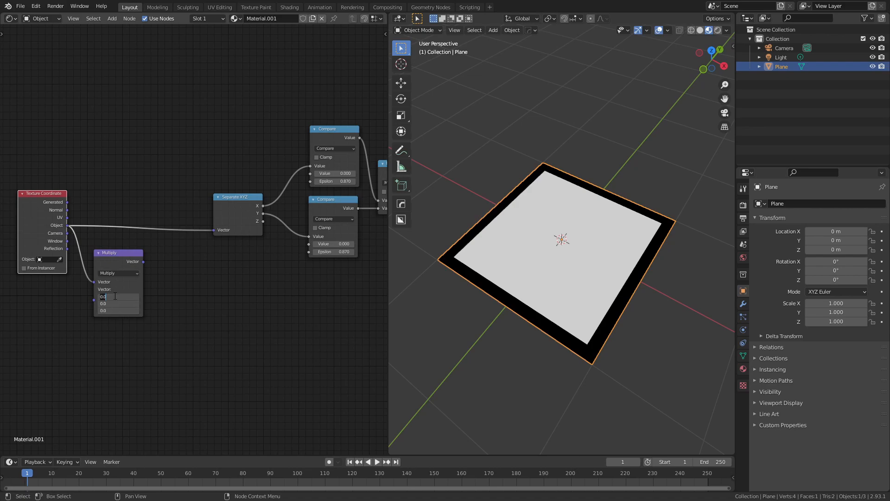
type("1")
key("Return")
left_click(154, 305)
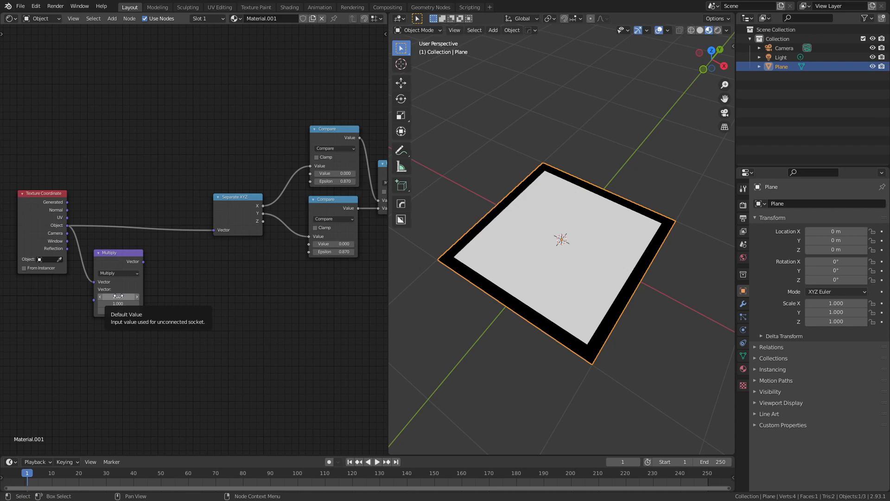
left_click(123, 296)
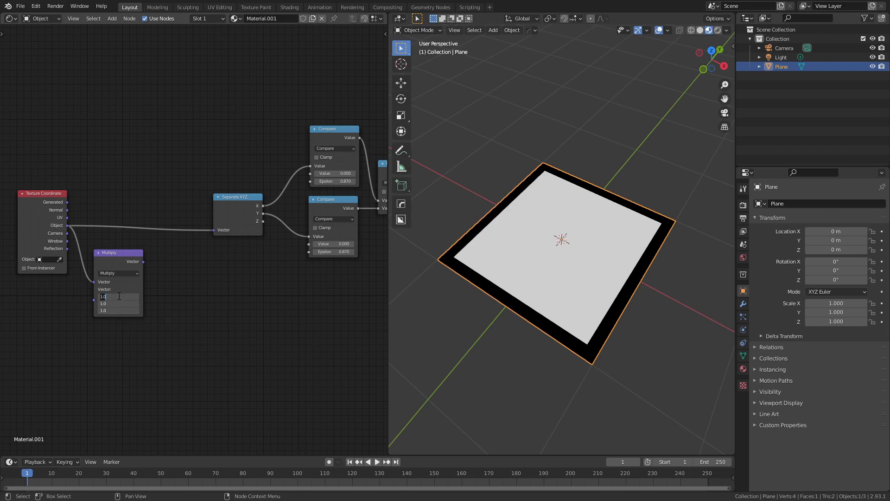
type("1")
key("Return")
Step: Add a Vector Math node set to Distance and link the vector Multiply node's output to its first vector
key("shift+a")
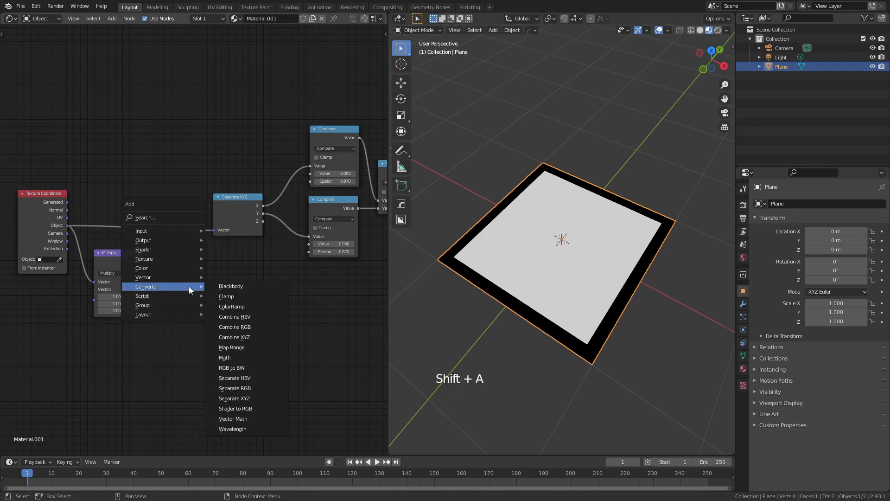
left_click(233, 418)
left_click(172, 255)
left_click(190, 277)
left_click(194, 370)
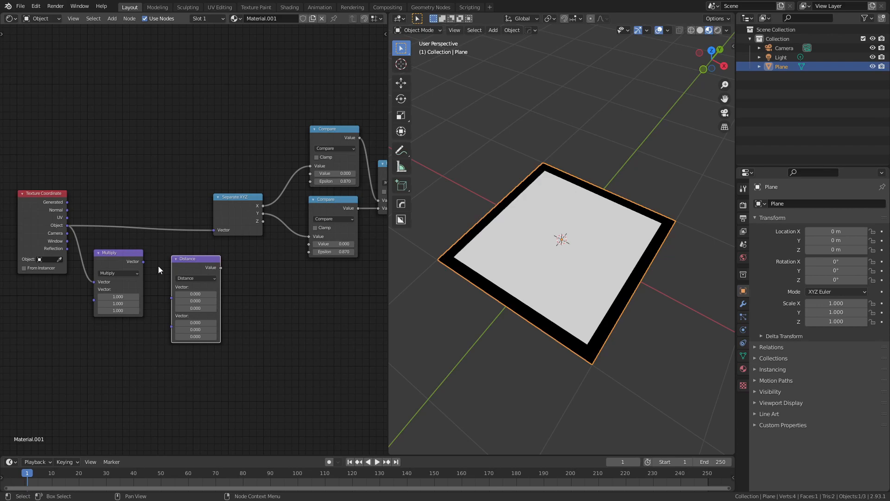
left_click_drag(144, 262, 171, 295)
left_click_drag(200, 262, 191, 274)
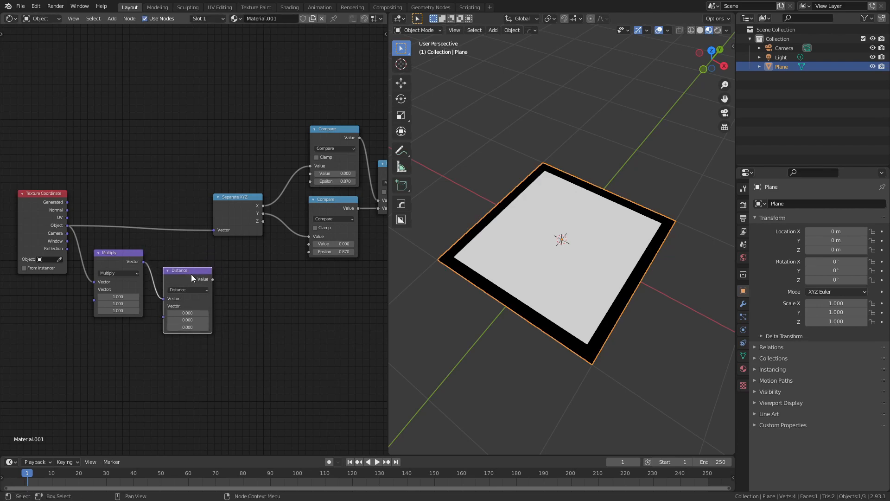
Step: Preview the Distance node on the plane and set the vector Multiply node's X factor to 1.15
left_click(191, 274, "ctrl+shift")
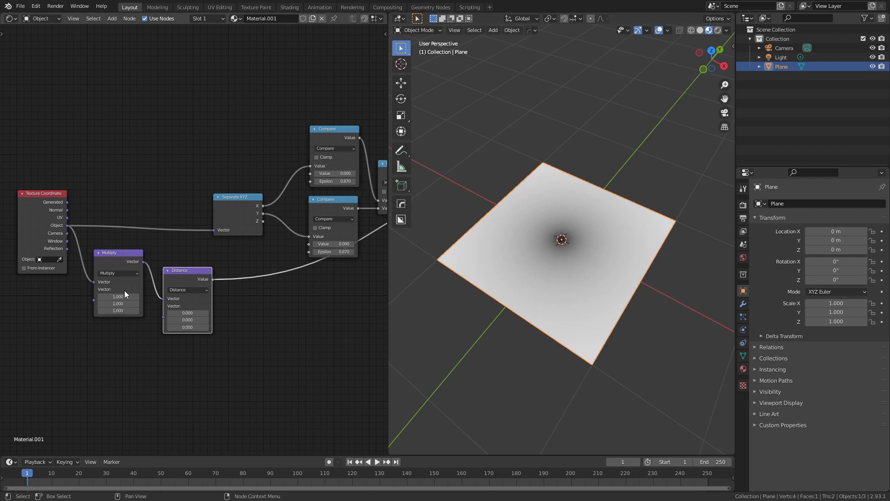
left_click_drag(118, 296, 135, 296, "shift")
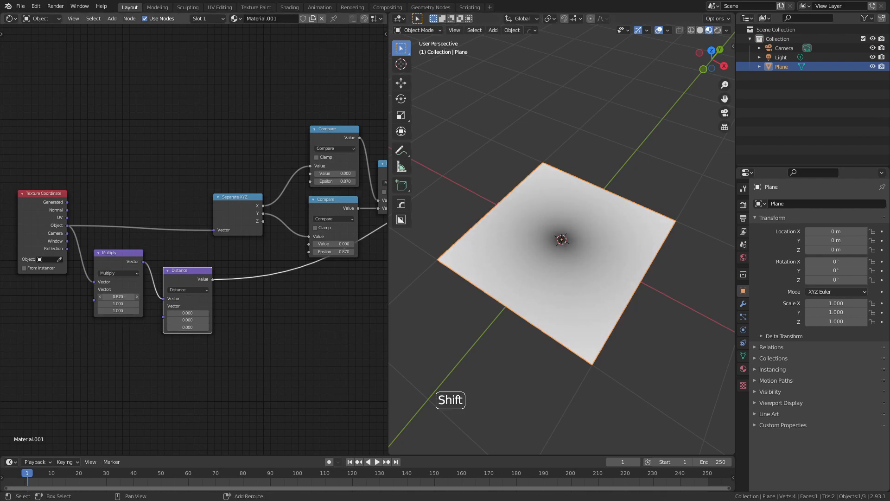
double_click(118, 296)
type("1.15")
key("Return")
Step: Duplicate a Compare node below the others, link the Distance output to its first value, and preview it on the plane
middle_click_drag(338, 204, 224, 207)
key("shift+d")
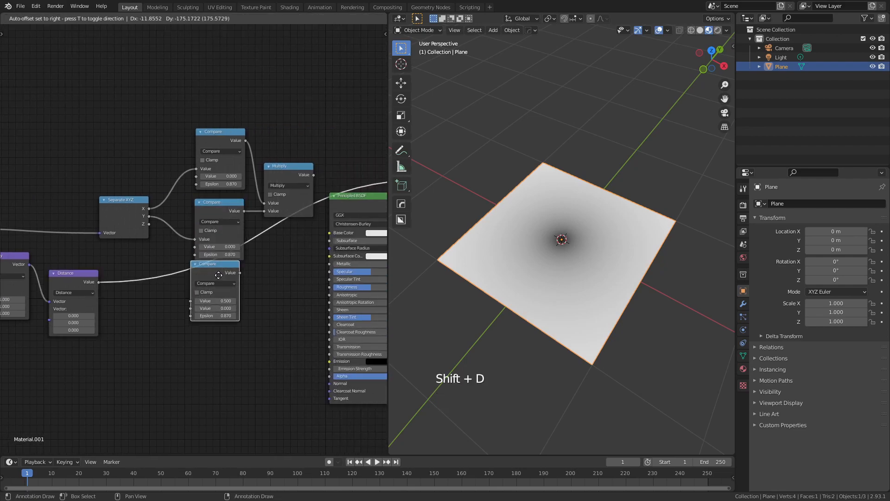
left_click(170, 300)
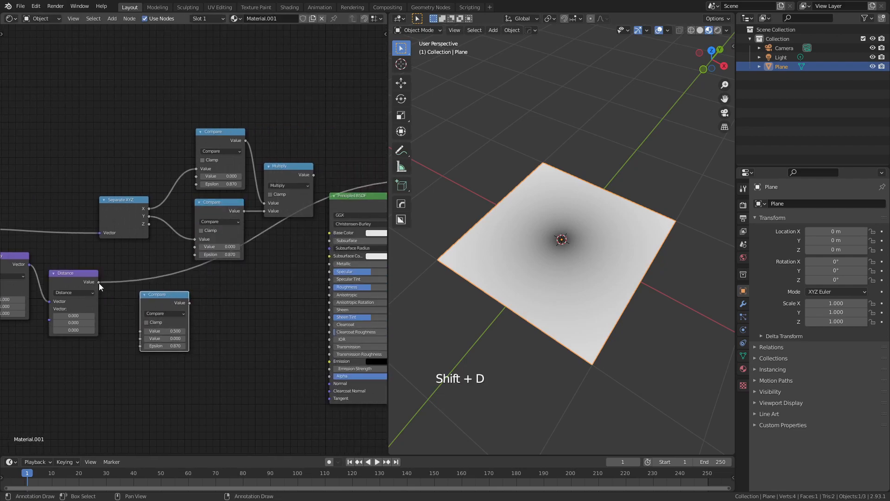
left_click_drag(99, 283, 140, 331)
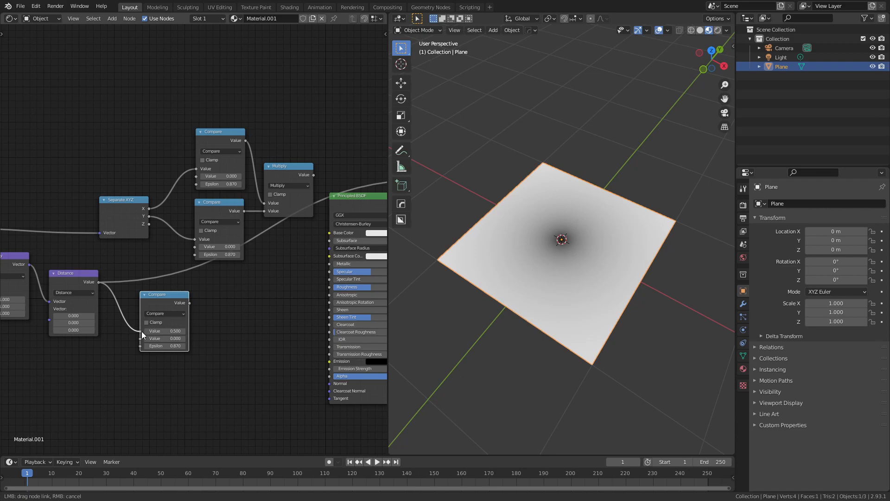
left_click(171, 295, "ctrl+shift")
Step: Set the new Compare node's epsilon to 0.720 and the vector Multiply node's X factor to 1.480
middle_click_drag(235, 321, 307, 281)
mouse_move(235, 306)
left_mouse_down("shift")
mouse_move(250, 307)
mouse_move(206, 307)
mouse_move(220, 306)
left_mouse_up("shift")
left_click_drag(82, 261, 107, 261, "shift")
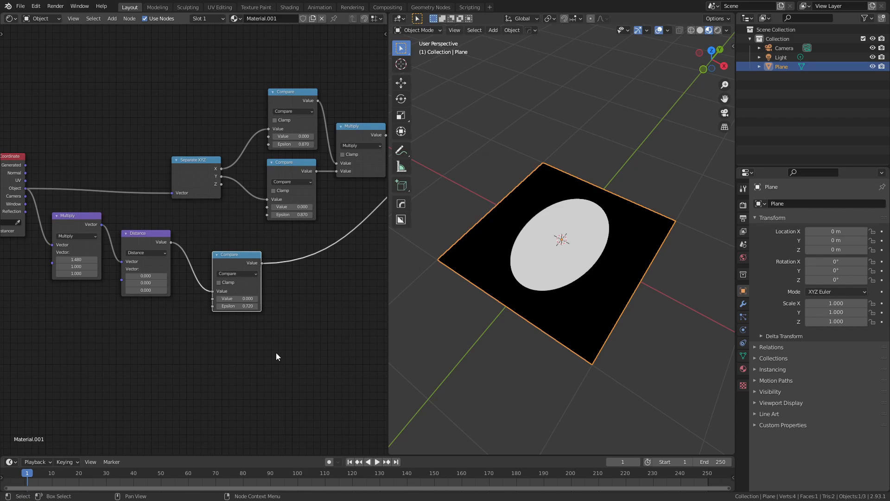
Step: Preview the border mask's Multiply node on the plane and move the Texture Coordinate node further from the Separate XYZ node
middle_click_drag(284, 188, 222, 191)
left_click(300, 135, "ctrl+shift")
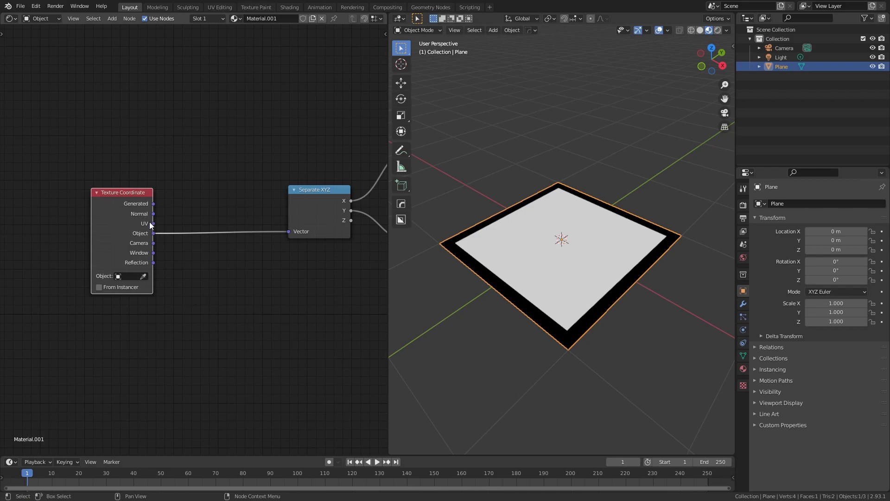
left_click_drag(135, 230, 69, 218)
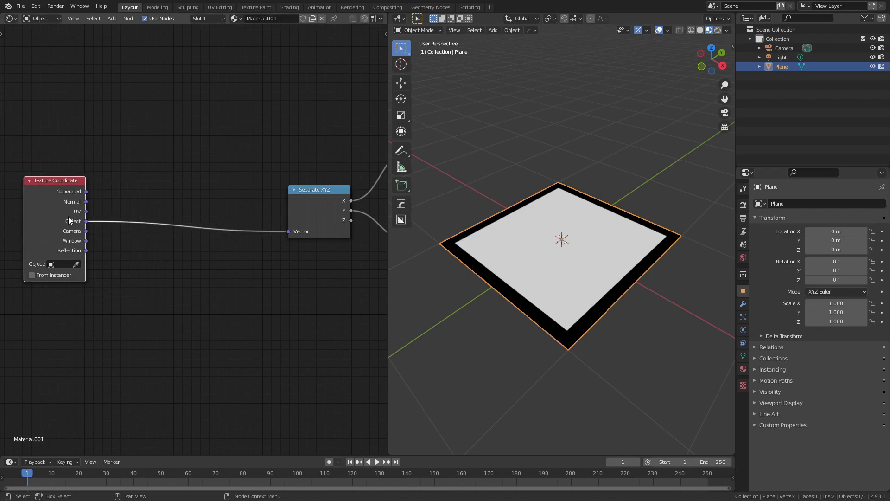
Step: Add a Noise Texture node below the Object link and connect the Texture Coordinate's Object output to its vector
key("shift+a")
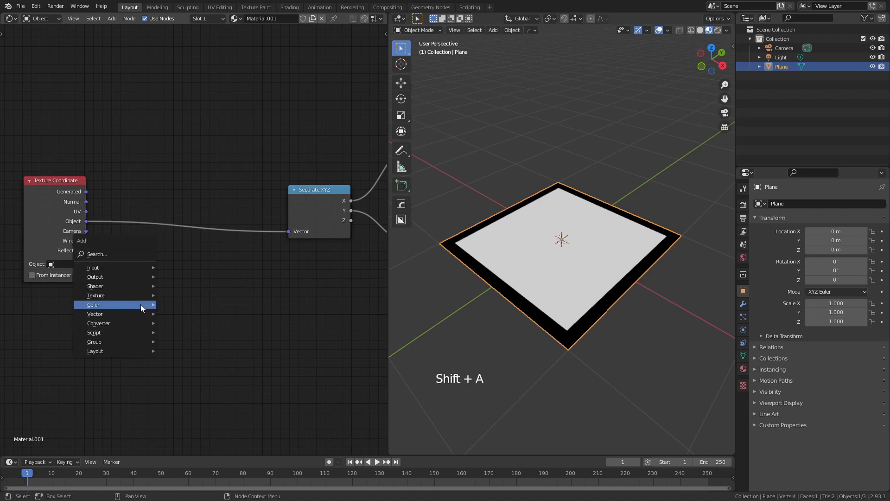
mouse_move(138, 296)
left_click(186, 399)
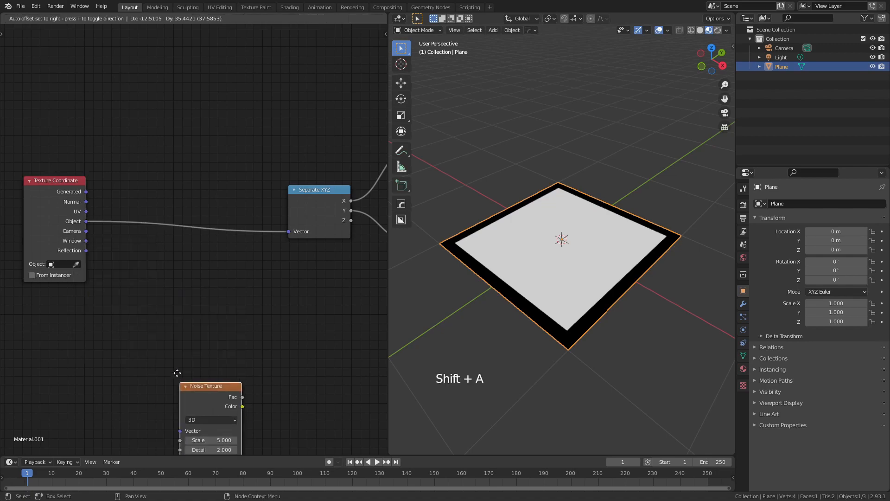
left_click(96, 256)
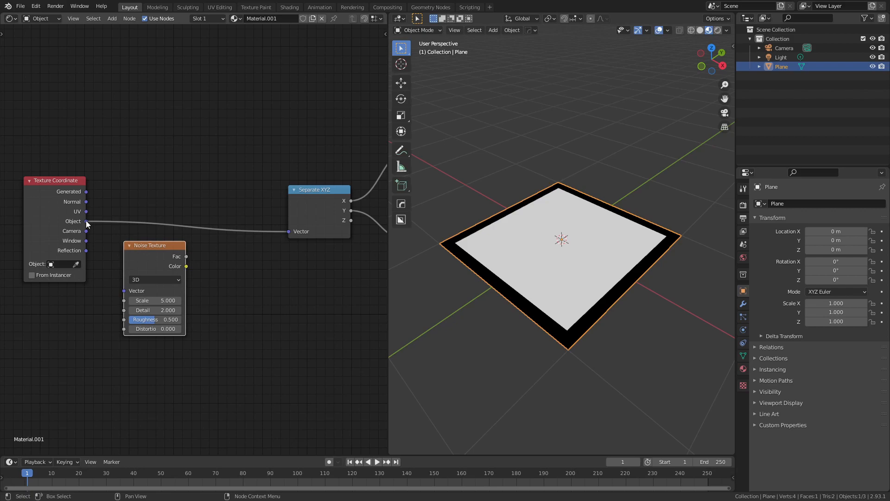
left_click_drag(86, 220, 124, 291)
left_click_drag(149, 257, 151, 279)
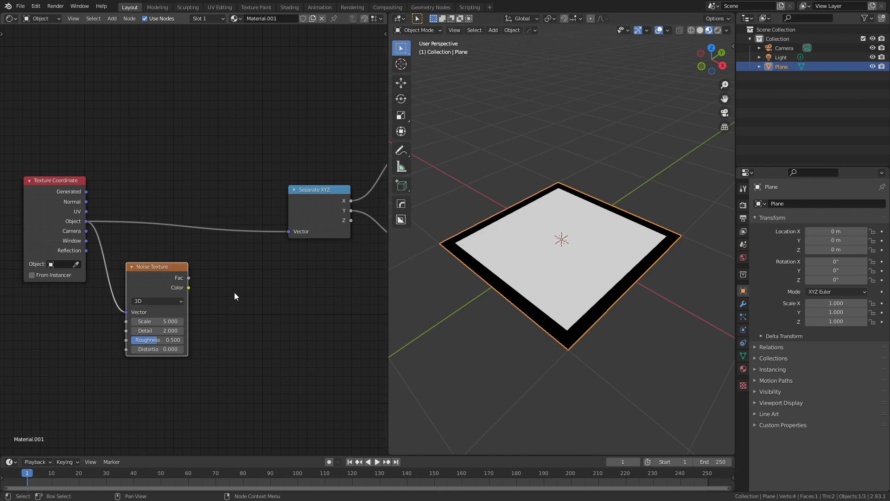
Step: Add a MixRGB node, linking the Object output to Color1 and the Noise Texture's color to Color2
key("shift+a")
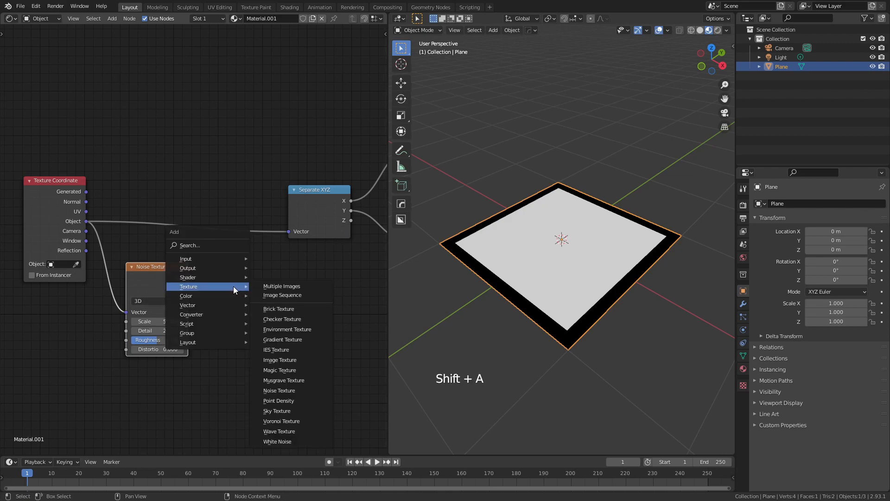
mouse_move(250, 299)
left_click(273, 346)
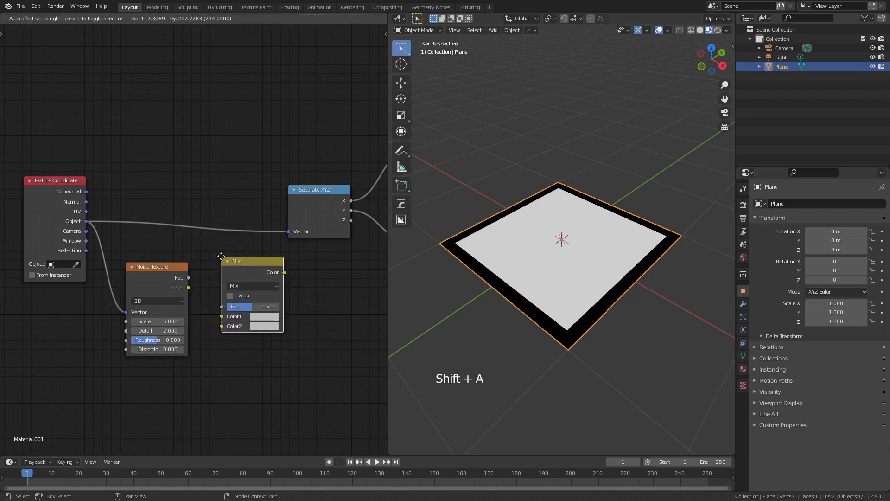
left_click(159, 306)
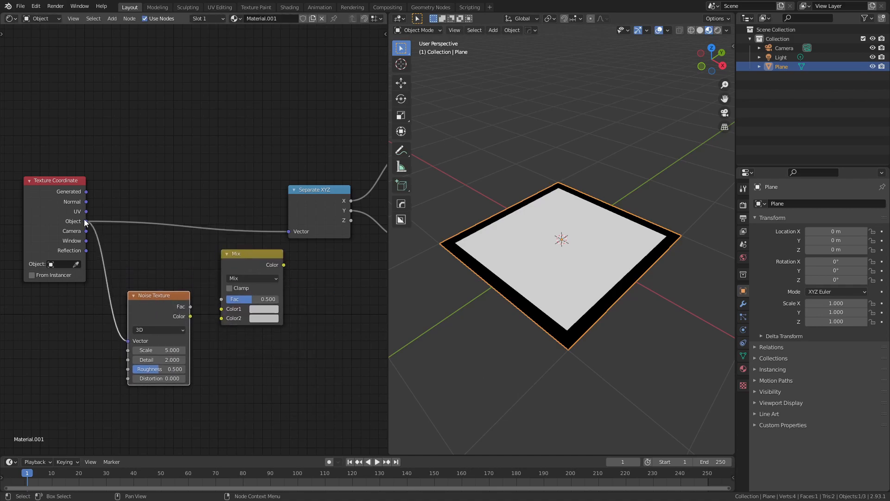
left_click_drag(86, 220, 221, 309)
left_click_drag(167, 300, 223, 319)
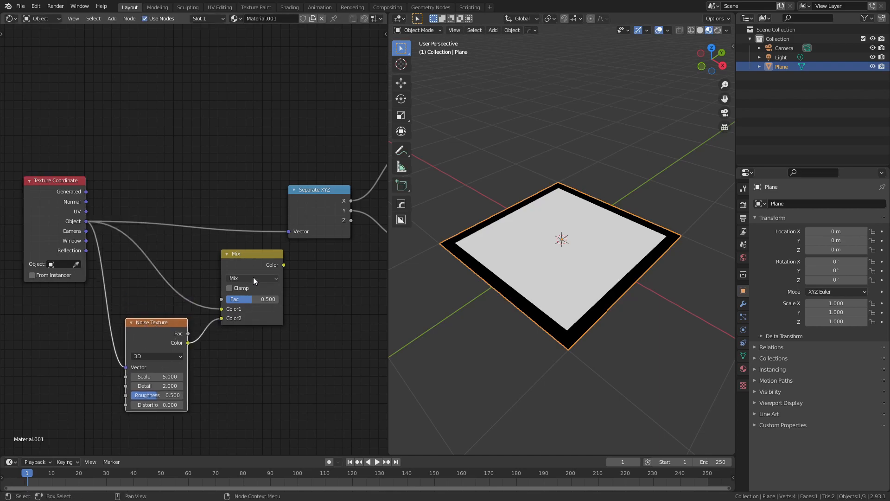
Step: Feed the Mix node's color into the Separate XYZ vector and set its blend mode to Linear Light
mouse_move(251, 260)
left_mouse_down()
mouse_move(233, 260)
mouse_move(292, 230)
left_mouse_up()
scroll(261, 297, "up", 2)
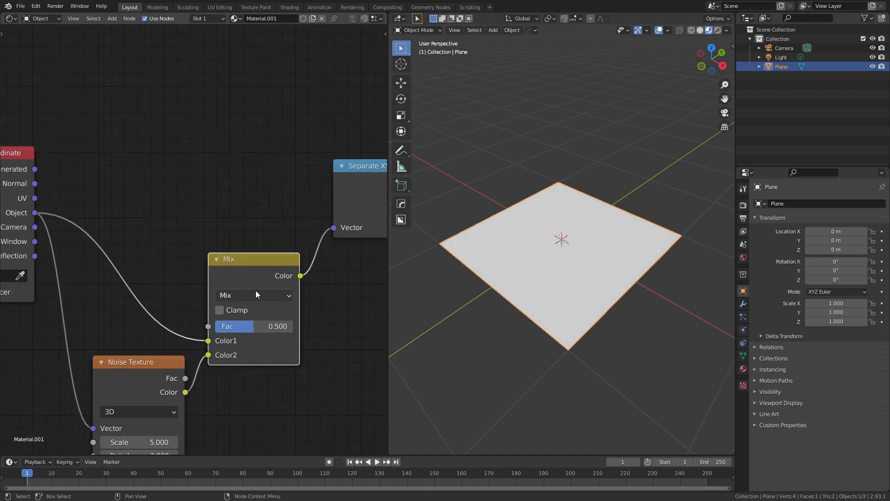
left_click(253, 294)
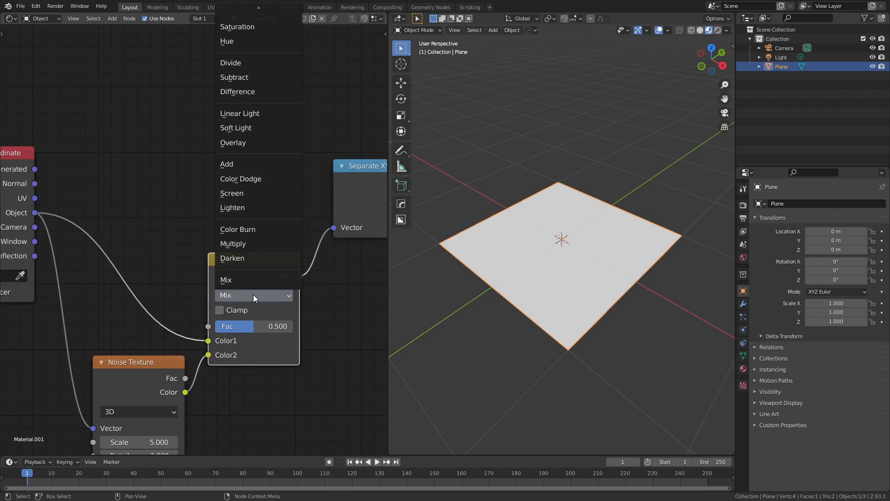
left_click(262, 114)
middle_click_drag(416, 294, 555, 259)
scroll(251, 328, "down", 2)
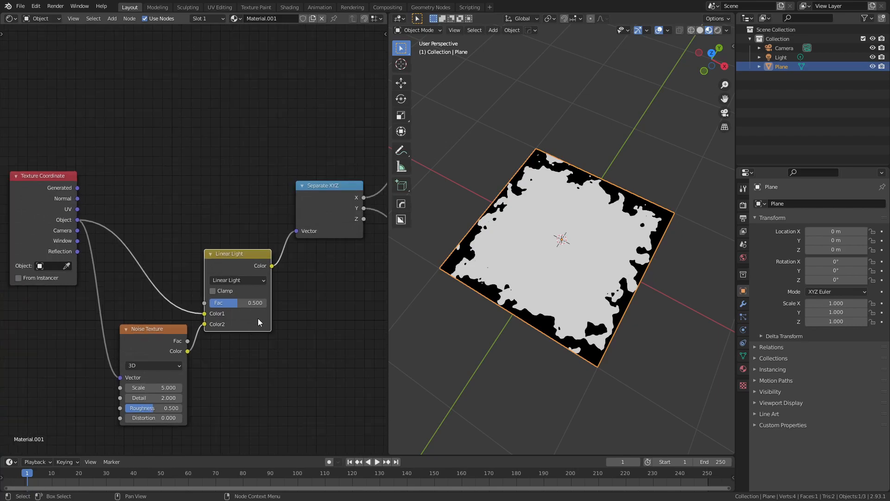
Step: Try the Linear Light node's factor at 1.000 and 0.000, and settle on 0.2
left_click(238, 281)
left_click_drag(241, 303, 267, 302)
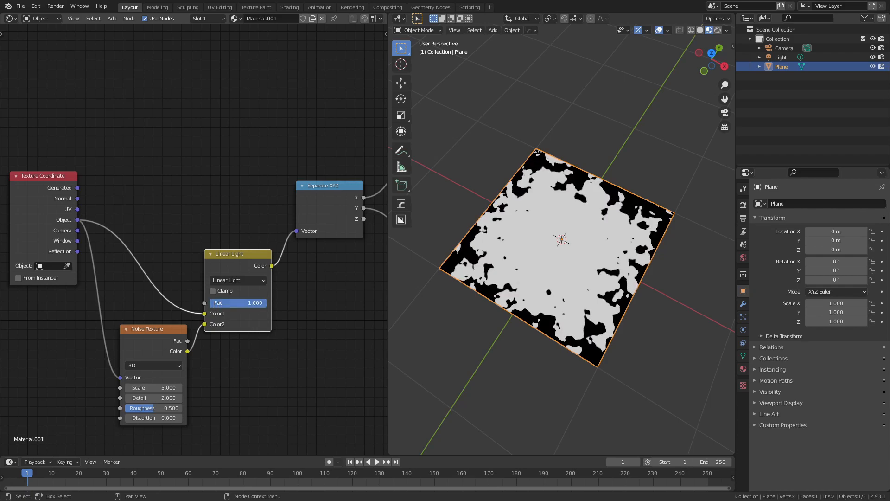
mouse_move(143, 333)
left_mouse_down()
mouse_move(123, 342)
mouse_move(132, 338)
left_mouse_up()
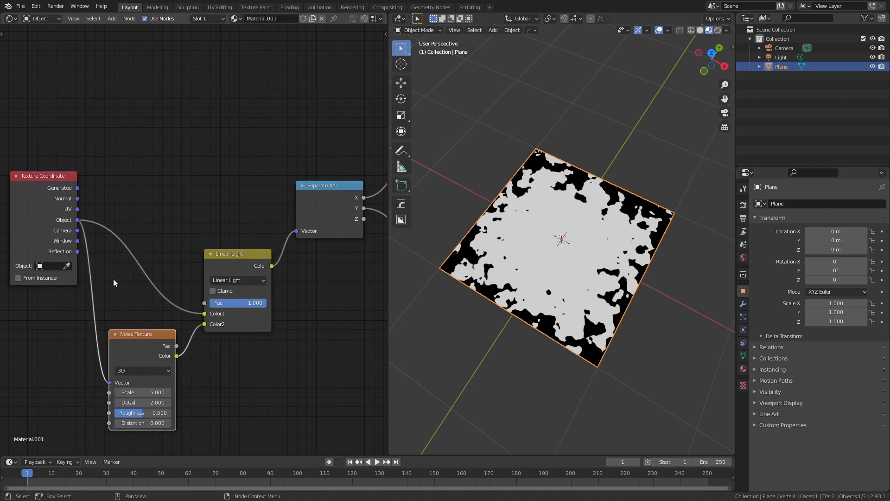
left_click_drag(243, 305, 204, 305)
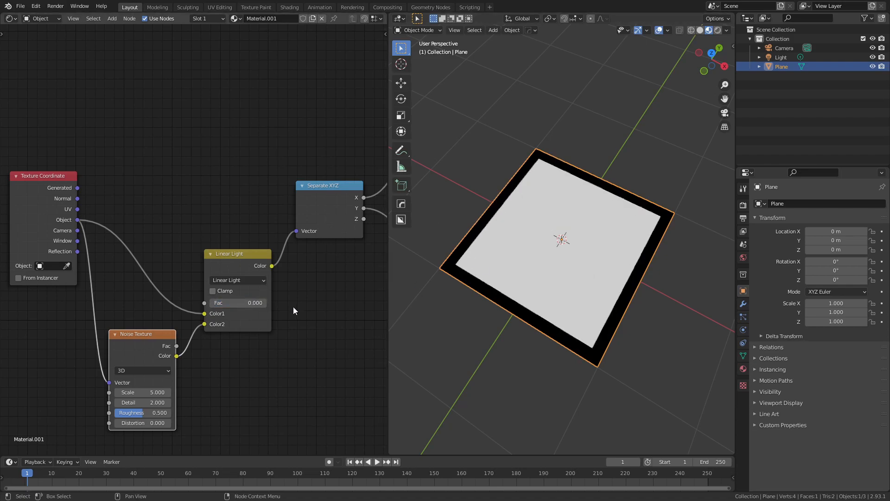
double_click(232, 303)
type("0.2")
key("Return")
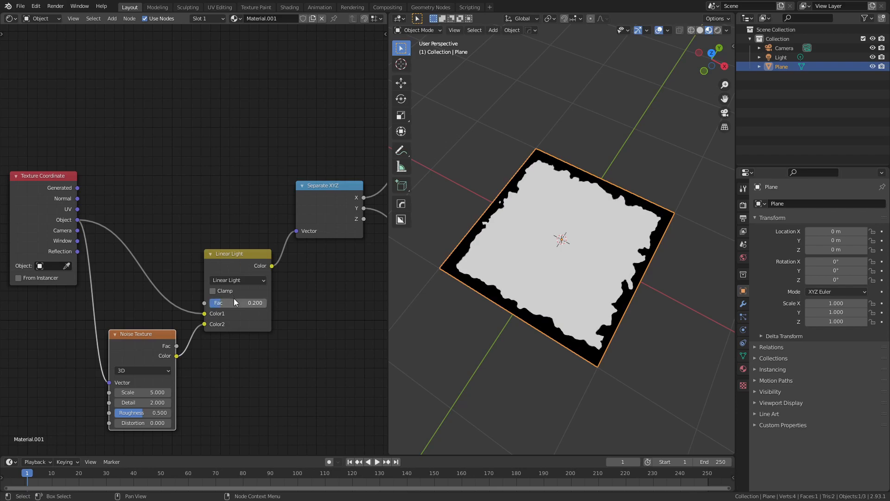
Step: Set the Noise Texture's scale to 25, detail to 3 and roughness to 0.75
double_click(141, 392)
type("25")
key("Return")
double_click(129, 402)
type("3")
key("Return")
double_click(138, 412)
key("BackSpace")
type("0.75")
key("Return")
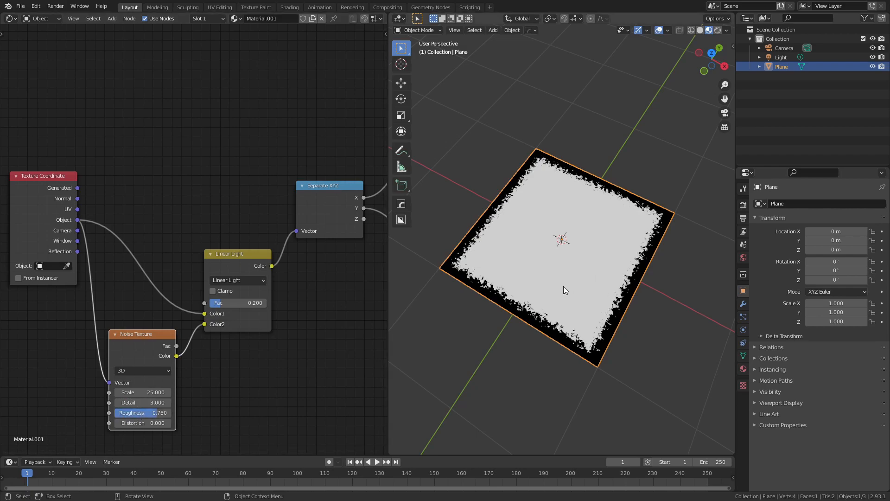
Step: Add a Voronoi Texture node below the Noise Texture node
scroll(154, 329, "down", 4)
middle_click_drag(154, 324, 201, 231)
left_click_drag(111, 146, 47, 151)
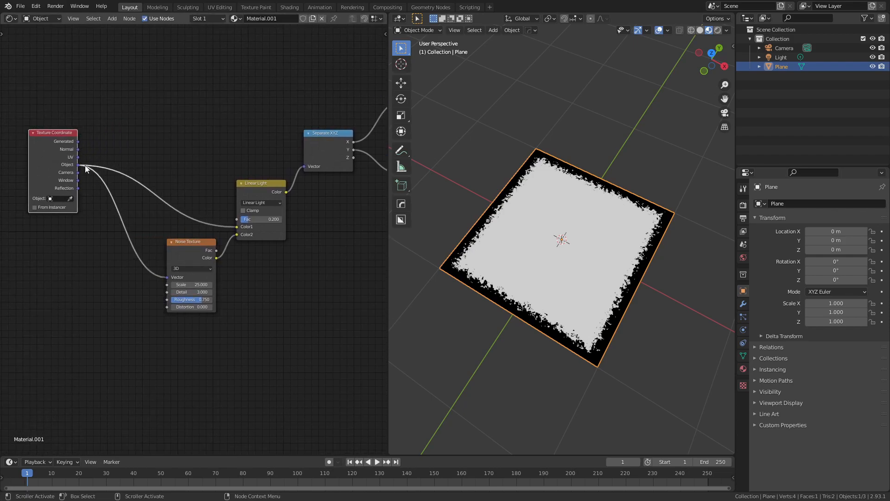
left_click(121, 337)
key("shift+a")
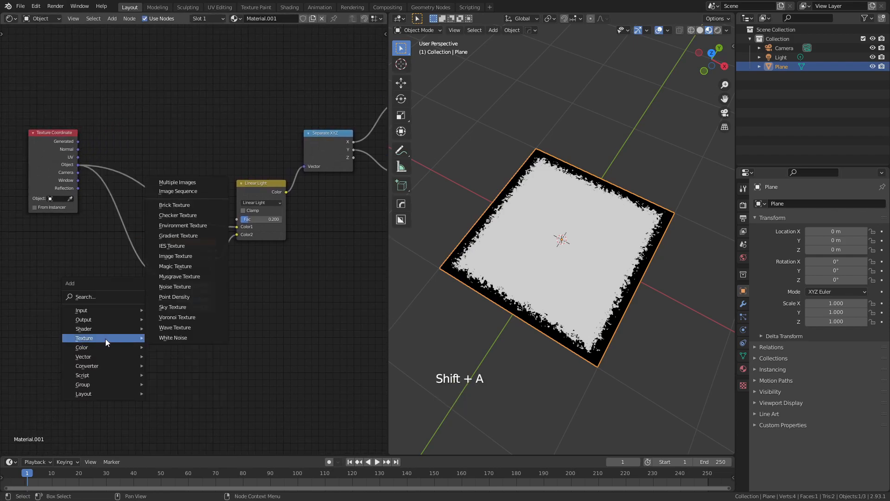
left_click(175, 317)
left_click(165, 318)
Step: Link the Object output to the Voronoi vector and its color to Linear Light's Color2, with scale 32.900 and randomness 0.000
left_click_drag(77, 165, 165, 383)
left_click_drag(215, 337, 236, 234)
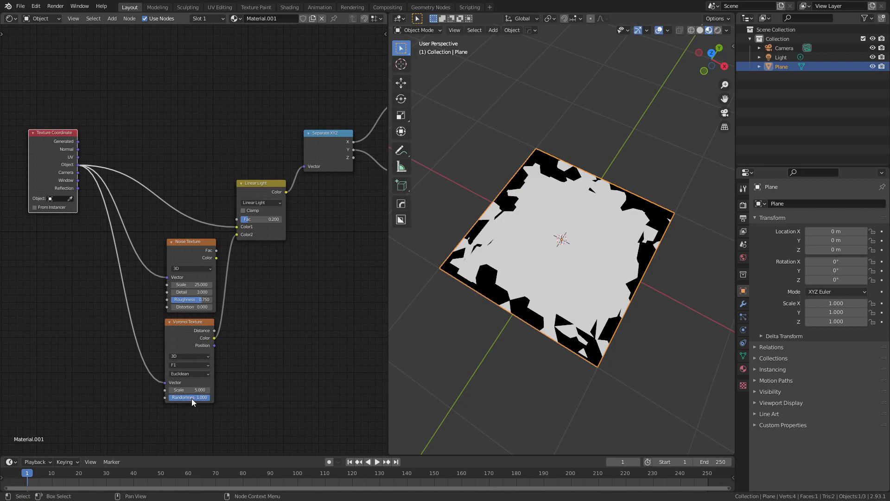
left_click_drag(196, 398, 260, 390)
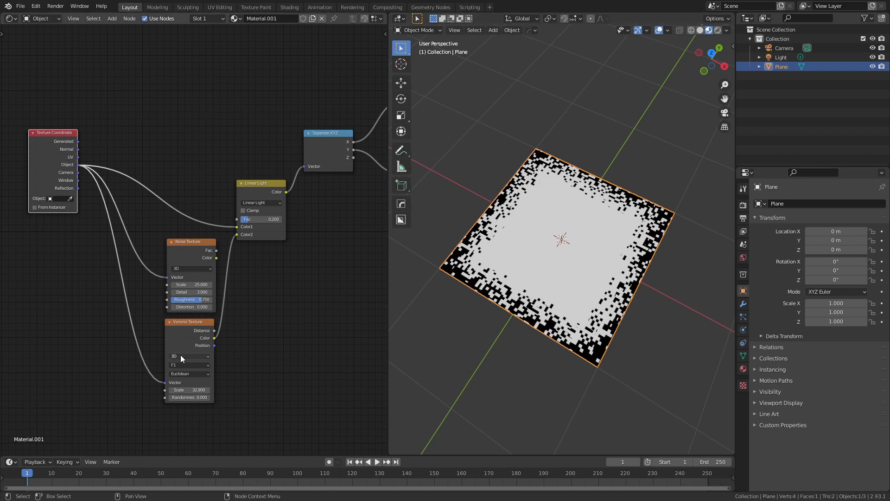
Step: Add a Wave Texture node below the Voronoi Texture node
middle_click_drag(161, 320, 182, 199)
key("shift+a")
mouse_move(192, 316)
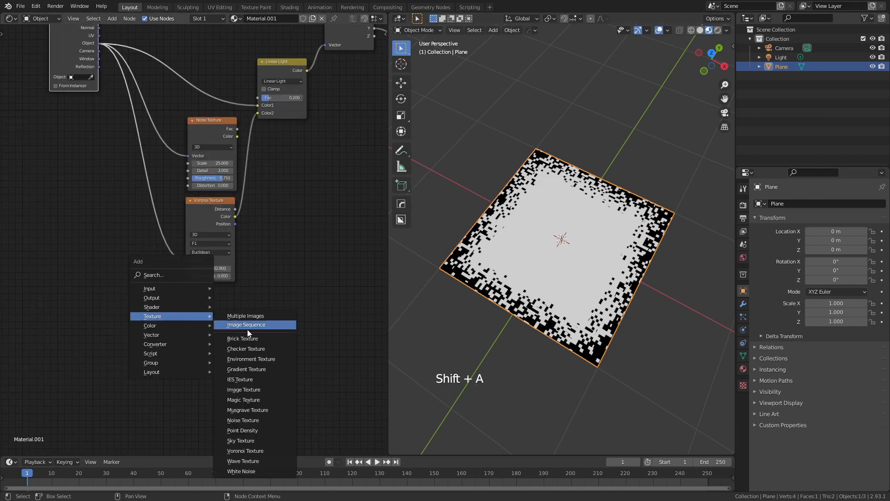
left_click(243, 461)
left_click(185, 288)
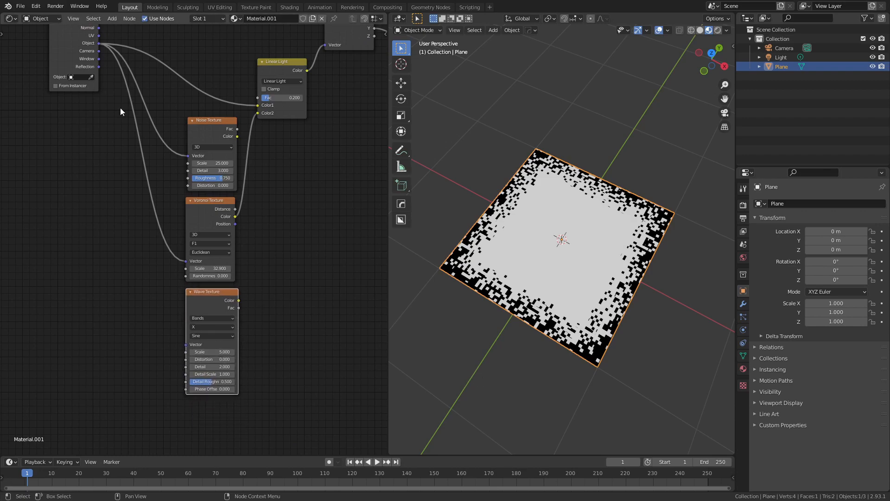
Step: Link the Object output to the Wave vector and its color to Linear Light's Color2, with distortion 46.400
left_click_drag(101, 44, 187, 345)
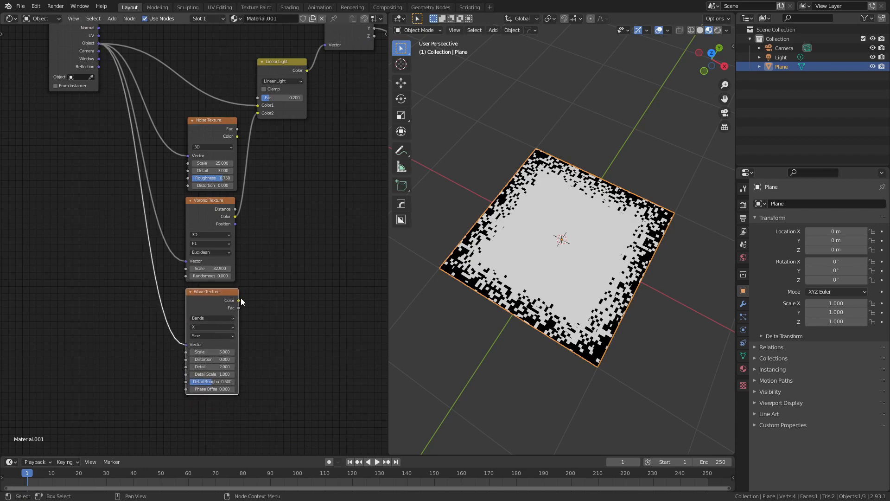
left_click_drag(239, 300, 258, 113)
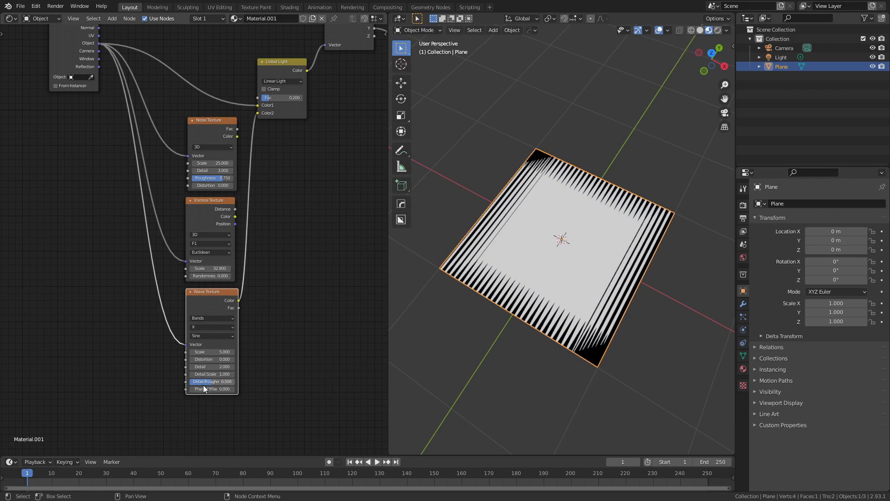
left_click_drag(204, 359, 266, 359)
scroll(650, 292, "up", 2)
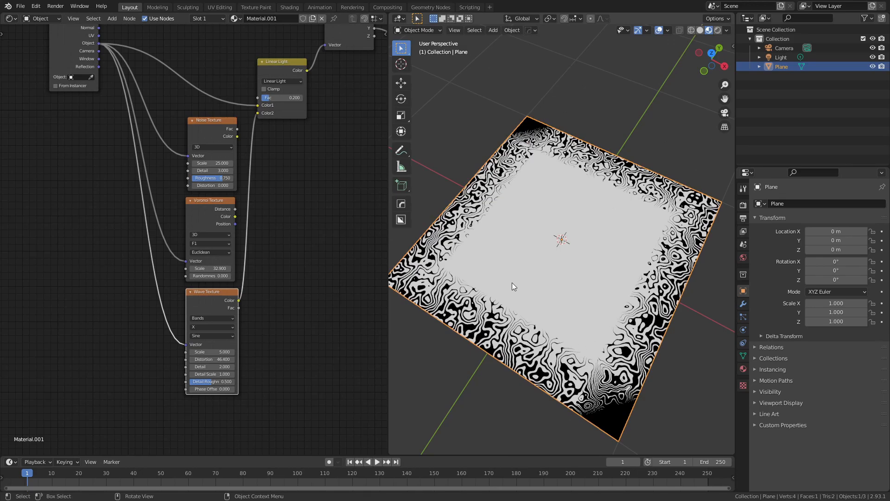
Step: Reconnect the Noise Texture's color to Linear Light's Color2 and delete the Voronoi and Wave Texture nodes
middle_click_drag(243, 144, 213, 282)
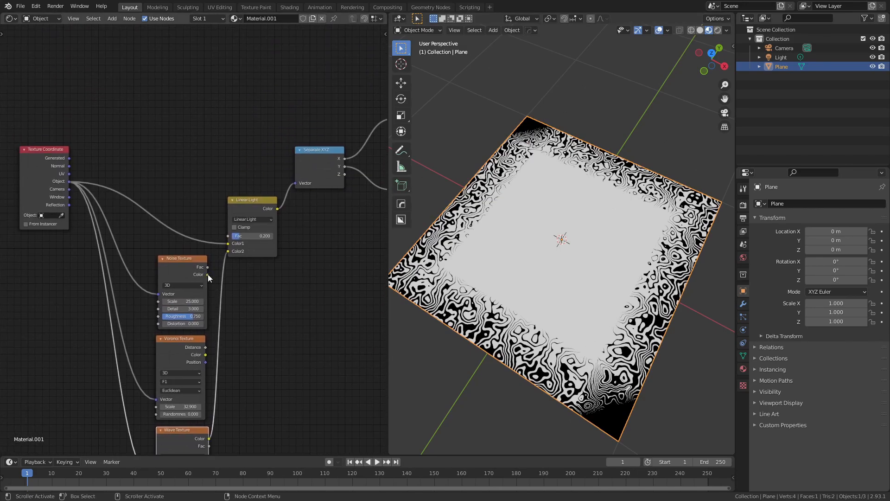
left_click_drag(210, 270, 229, 251)
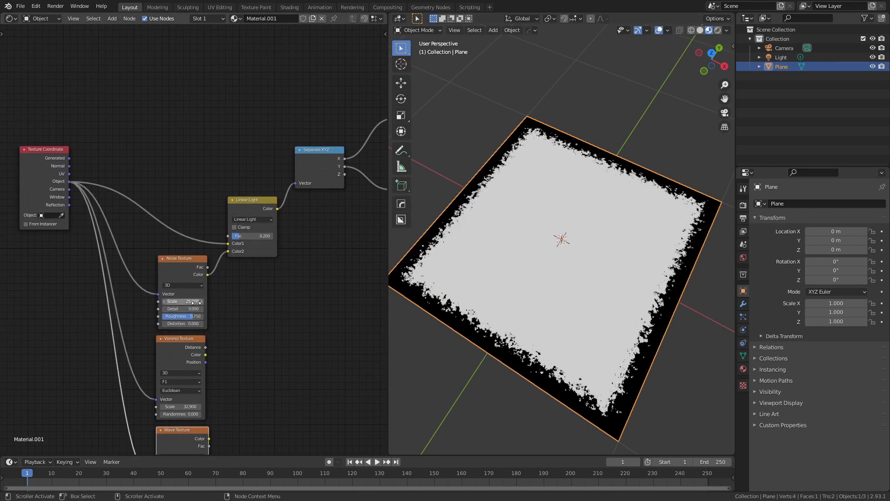
left_click(177, 336)
key("x")
left_click(177, 413)
key("x")
middle_click_drag(301, 248, 286, 326)
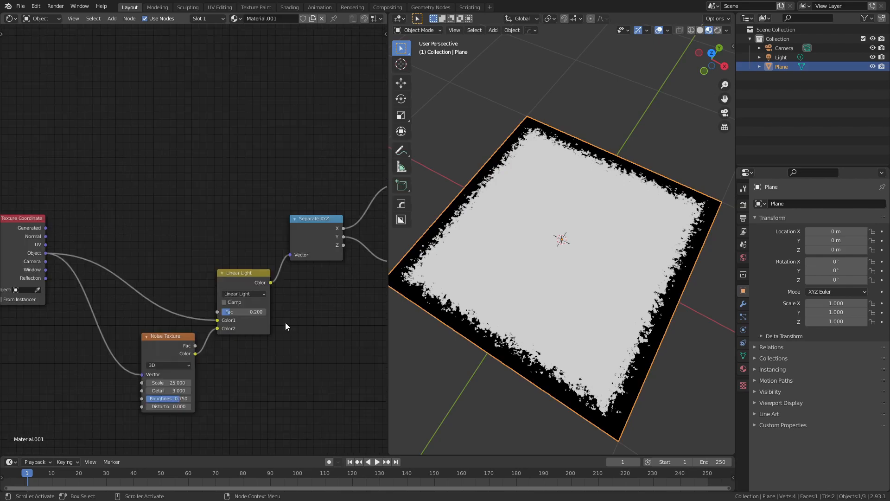
Step: Insert a Vector Math node between the Texture Coordinate's Object output and the Noise Texture's vector
middle_click_drag(52, 233, 163, 214)
left_click_drag(122, 214, 73, 205)
key("shift+a")
mouse_move(111, 336)
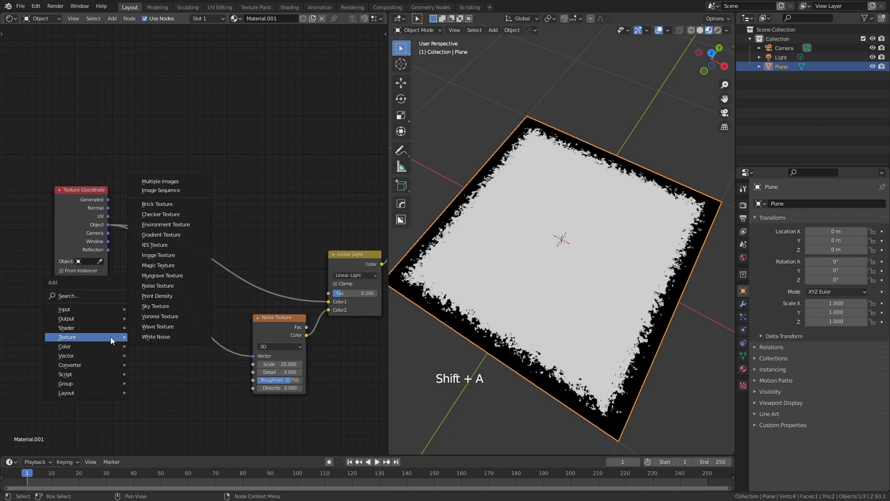
left_click(165, 357)
left_click(177, 297)
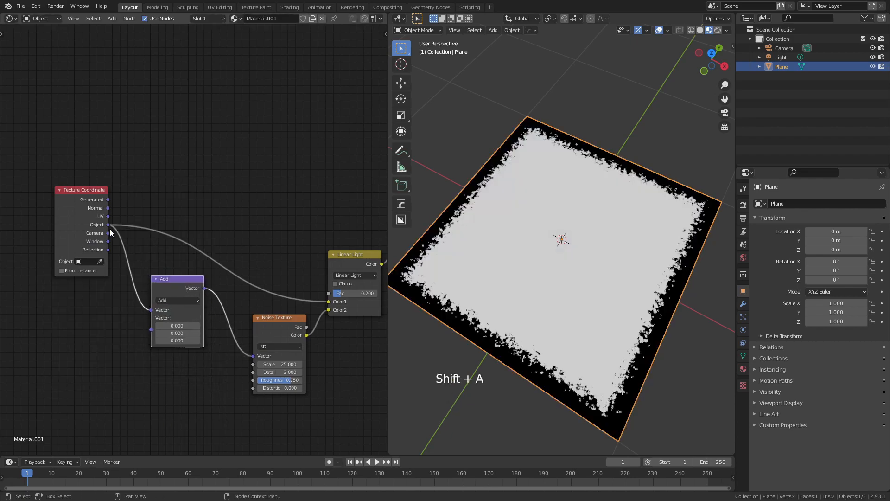
Step: Set the new Vector Math node to Multiply with all three factors at 1
left_click(174, 299)
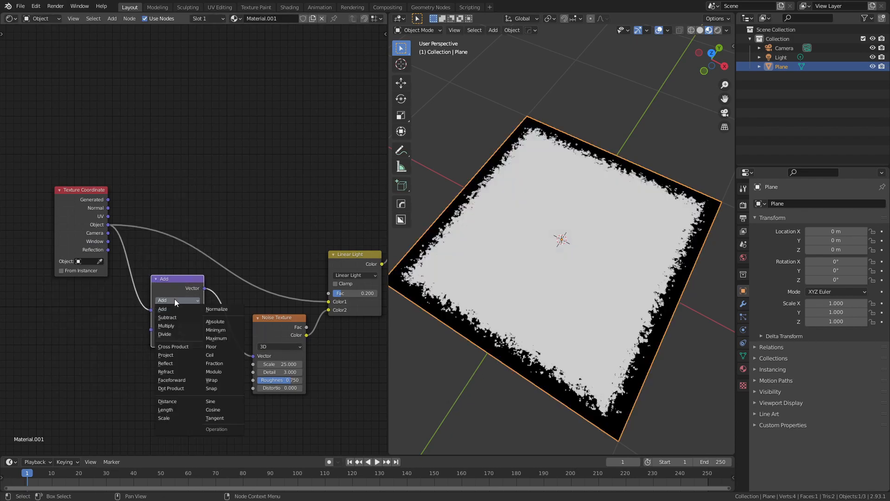
left_click(172, 328)
left_click_drag(163, 325, 163, 341)
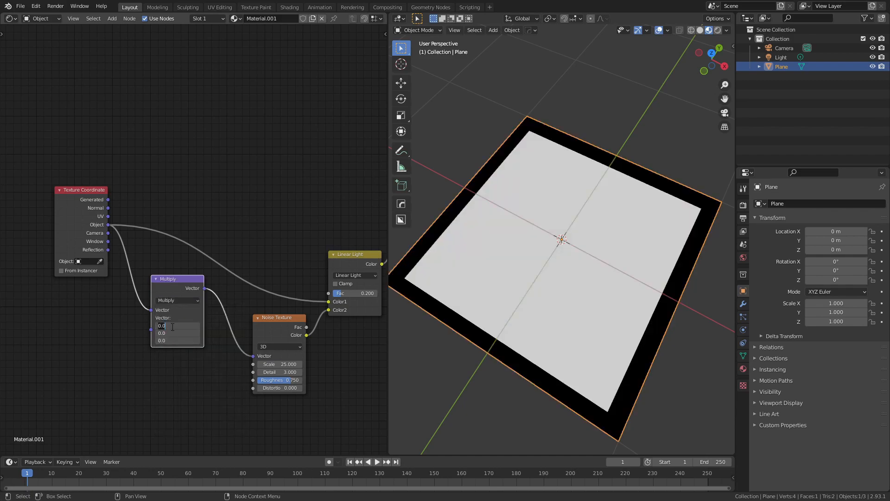
type("1")
key("Return")
Step: Set the Noise Texture's scale to 10 and the vector Multiply node's X factor to 12.700
left_click(282, 364)
type("10")
key("Return")
left_click_drag(179, 325, 279, 326)
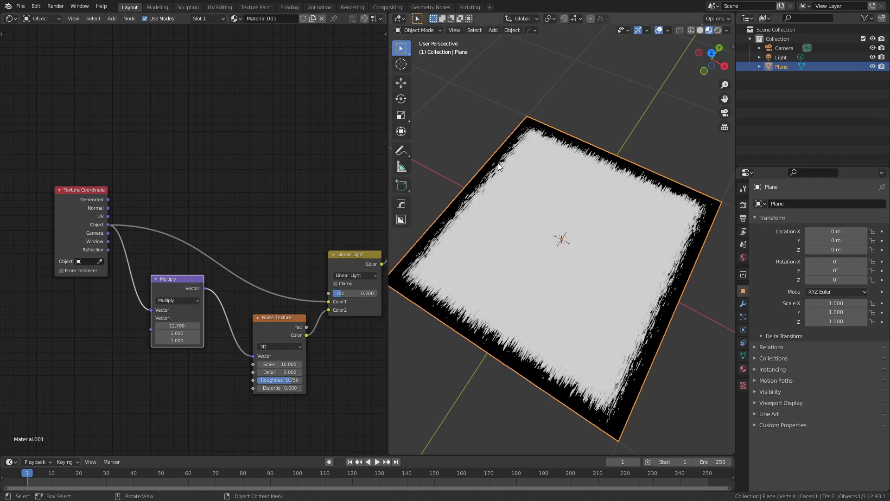
Step: Set the vector Multiply node's X factor to 1 and its Y factor to 8.900
left_click(175, 325)
type("1")
key("Return")
left_click_drag(160, 330, 475, 321)
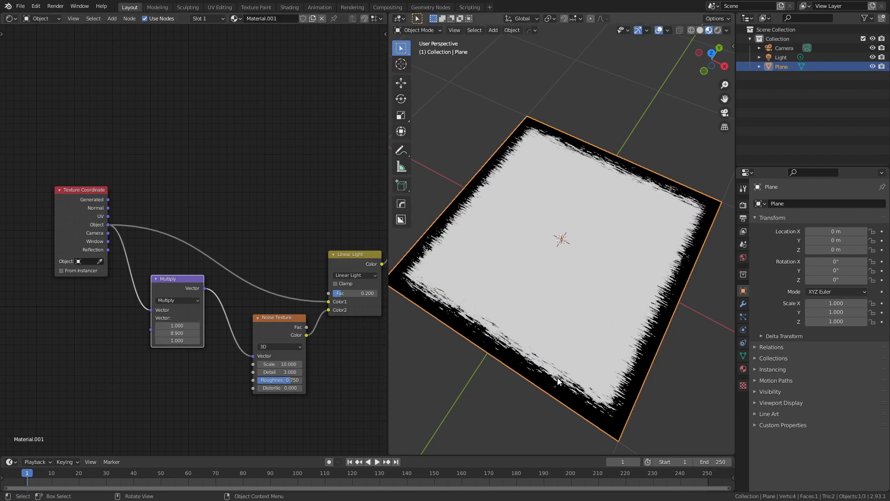
Step: Set both the X and Y factors of the vector Multiply node to 1
left_click_drag(184, 325, 184, 330)
type("1")
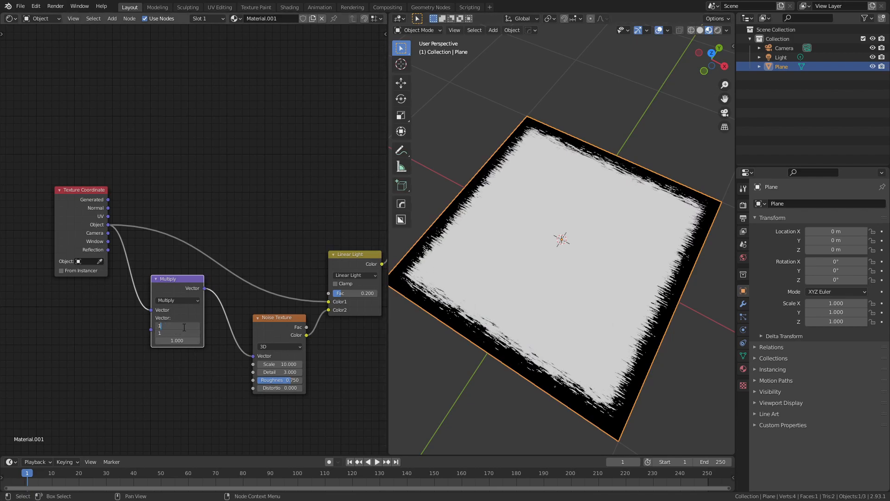
key("Return")
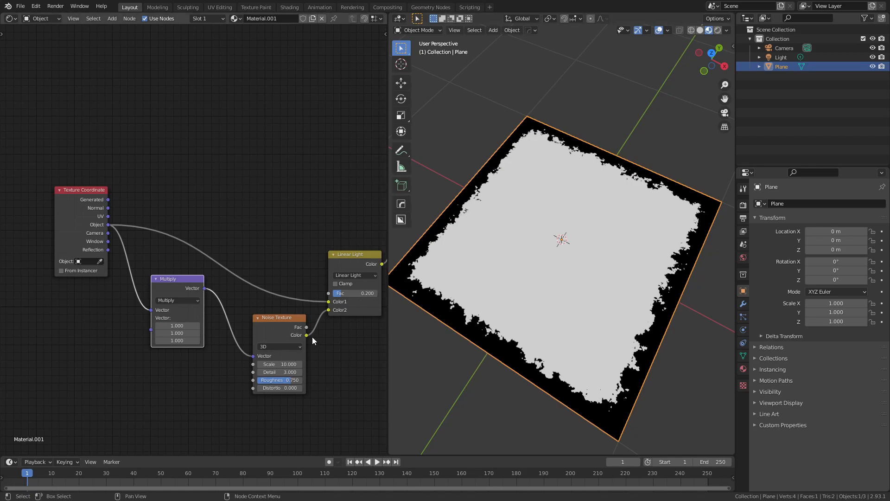
Step: Set the Noise Texture's scale to 20 and the Linear Light factor to 0.250
left_click(284, 364)
type("21")
key("Return")
middle_click_drag(325, 352, 180, 347)
left_click_drag(200, 304, 202, 305)
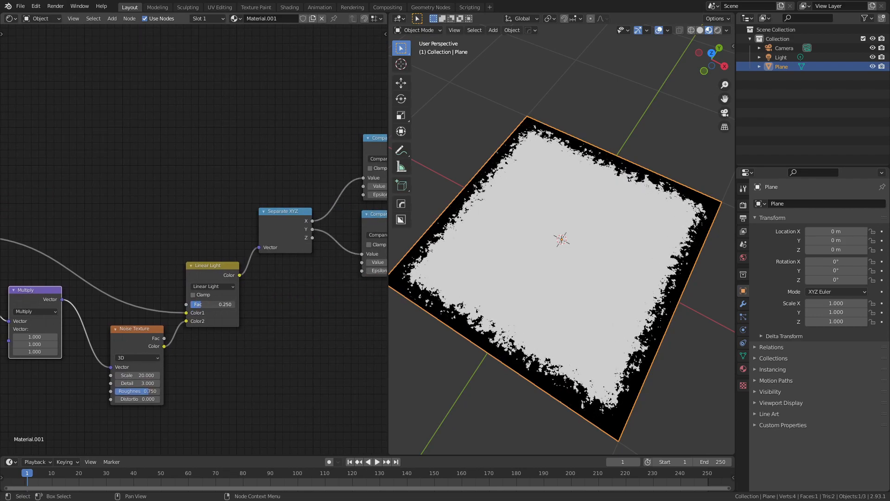
scroll(250, 290, "down", 4)
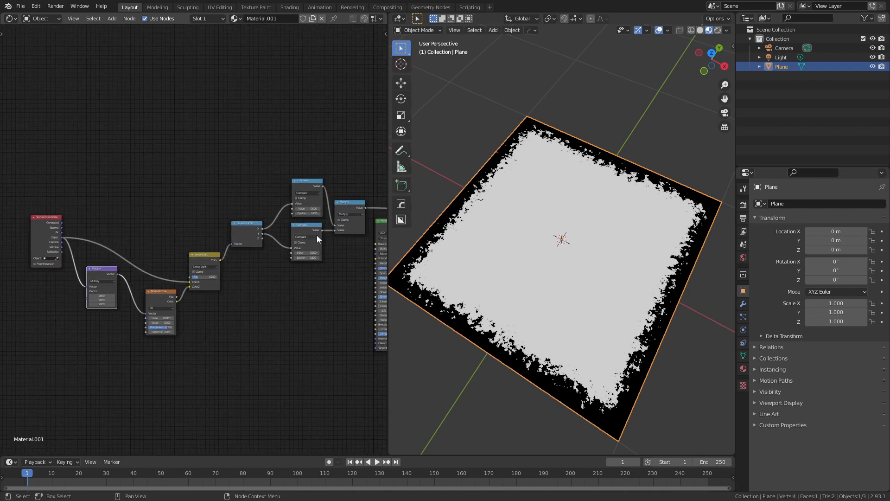
left_click_drag(355, 204, 356, 198)
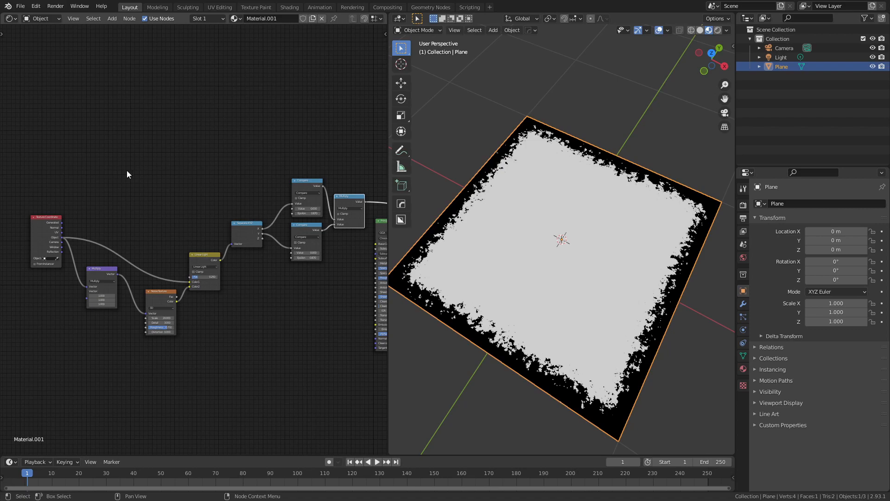
Step: Add a Value node and place it above Linear Light, ahead of the Compare nodes
scroll(308, 209, "up", 2)
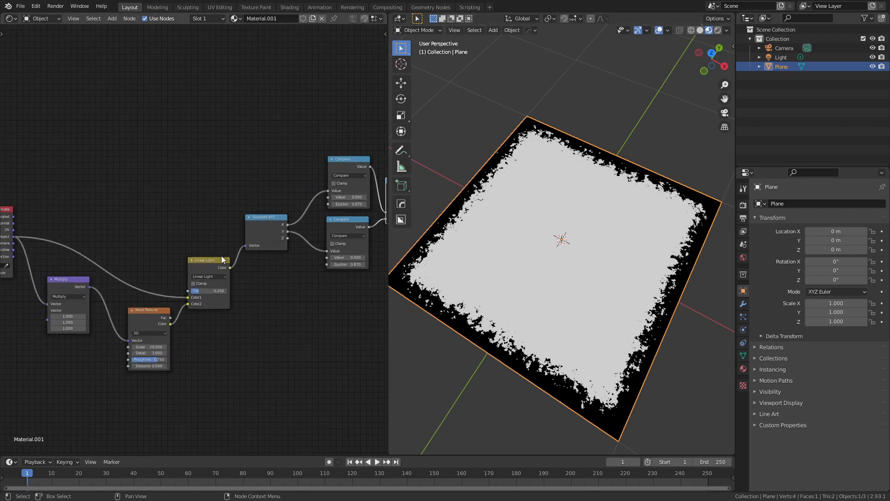
middle_click_drag(119, 211, 195, 213)
scroll(172, 220, "down", 3)
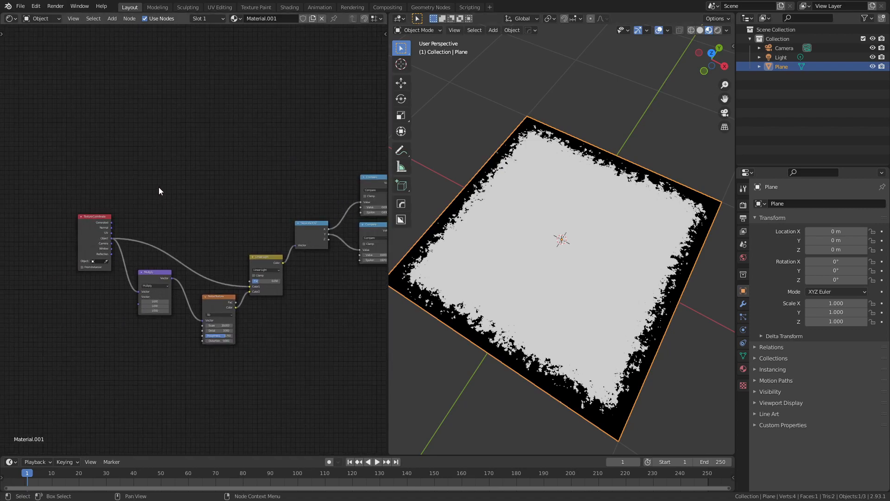
key("shift+a")
mouse_move(125, 109)
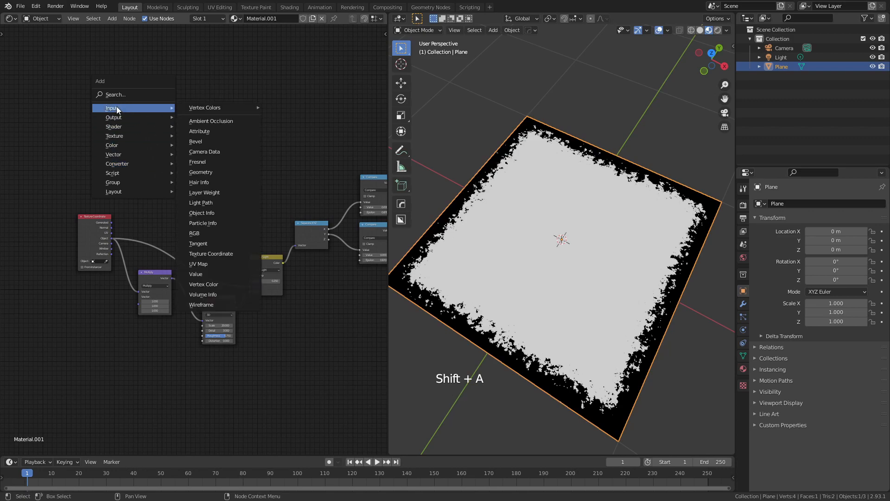
left_click(210, 274)
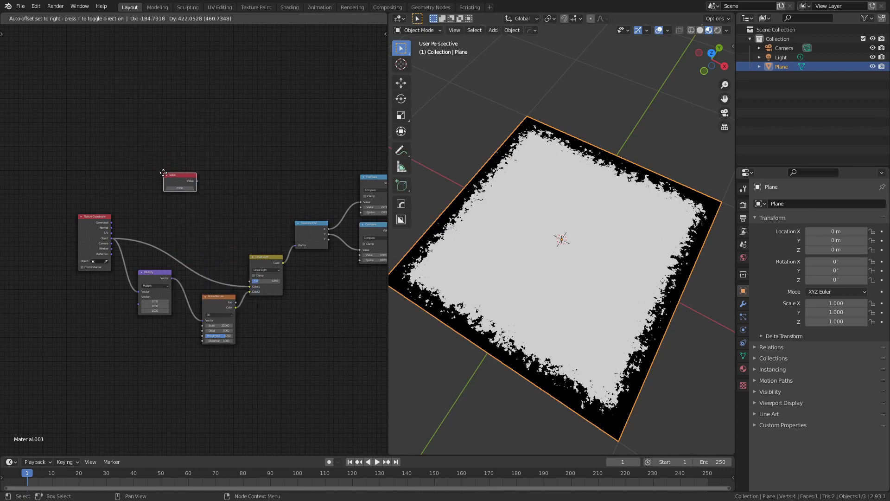
left_click(244, 183)
scroll(331, 174, "up", 2)
middle_click_drag(330, 174, 157, 247)
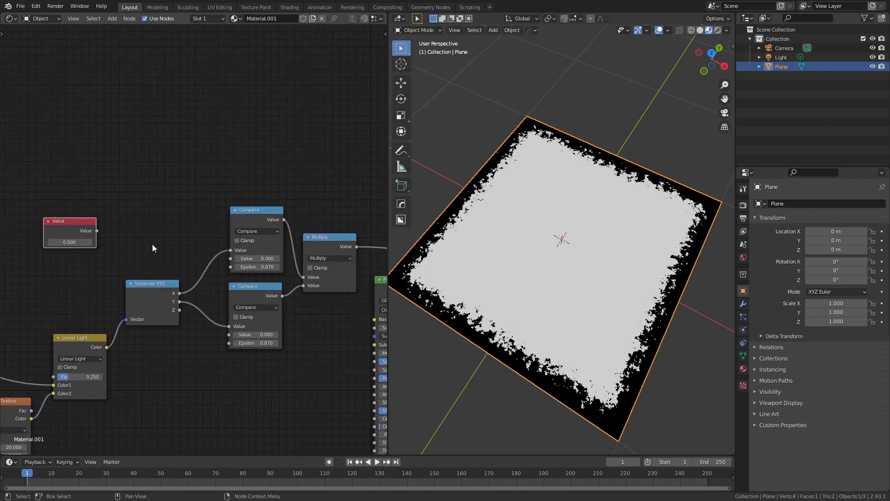
key("g")
left_click(90, 240)
Step: Set the Value node to 0.87 and duplicate it directly below the original
left_click(81, 237)
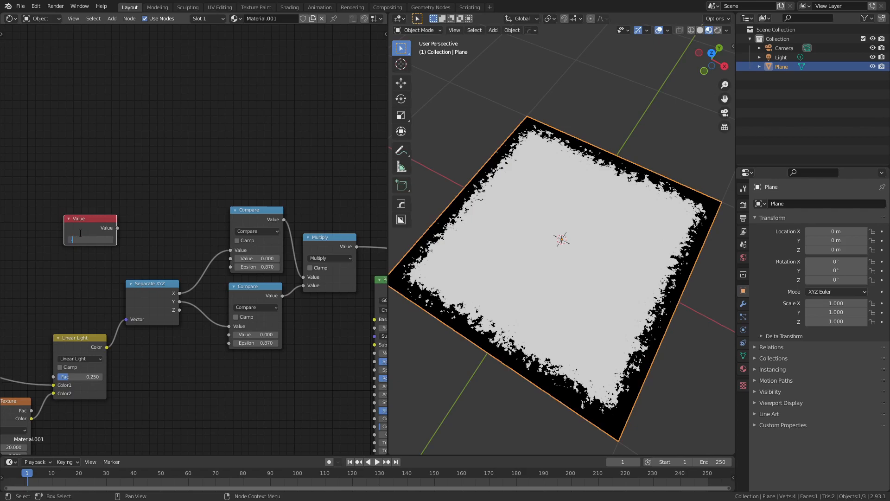
type(".87")
key("Return")
left_click_drag(79, 232, 70, 201)
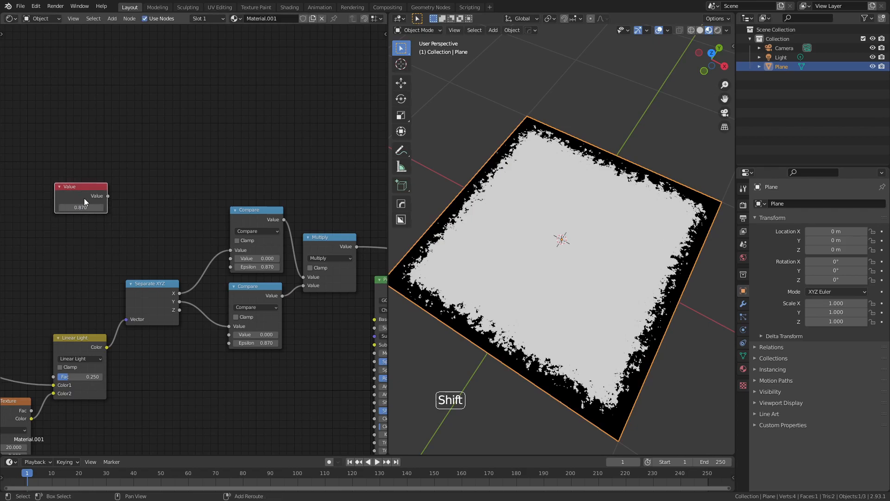
key("shift+d")
left_click(83, 235)
Step: Label the upper Value node X-Eps and the lower one Y-Eps
left_click(80, 195)
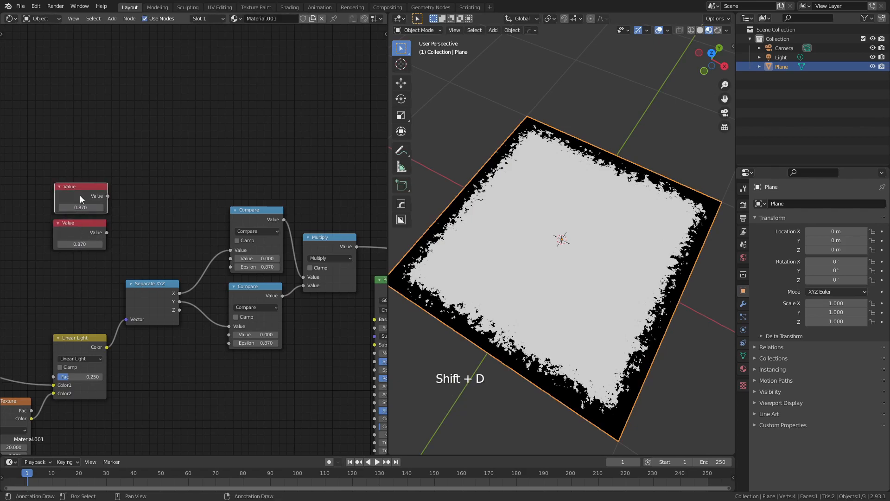
key("F2")
type("X-Eps")
key("Return")
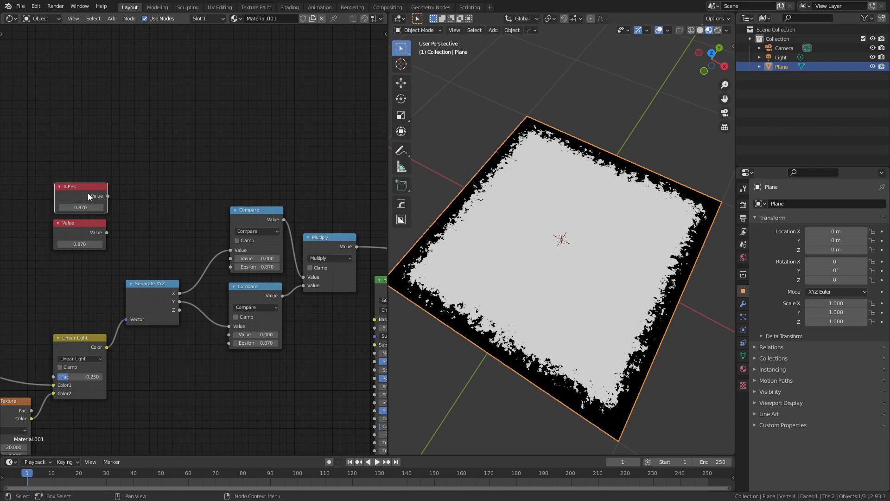
left_click(71, 224)
key("F2")
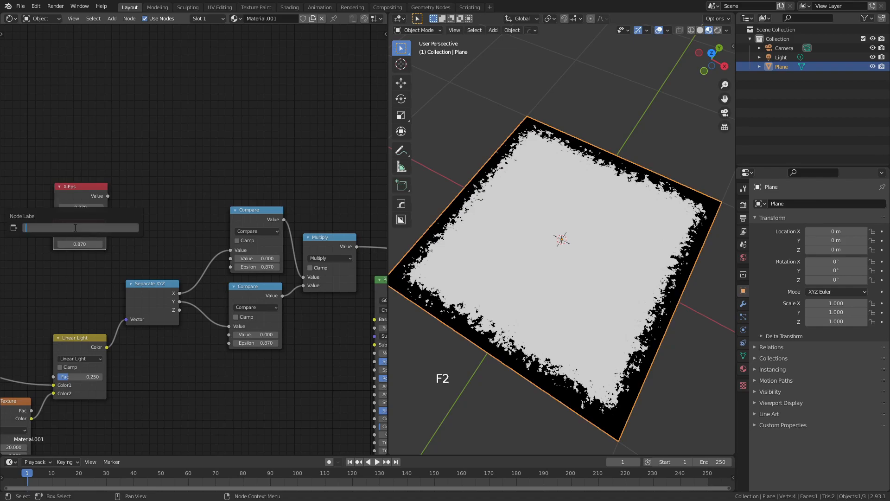
type("Y-Eps")
key("Return")
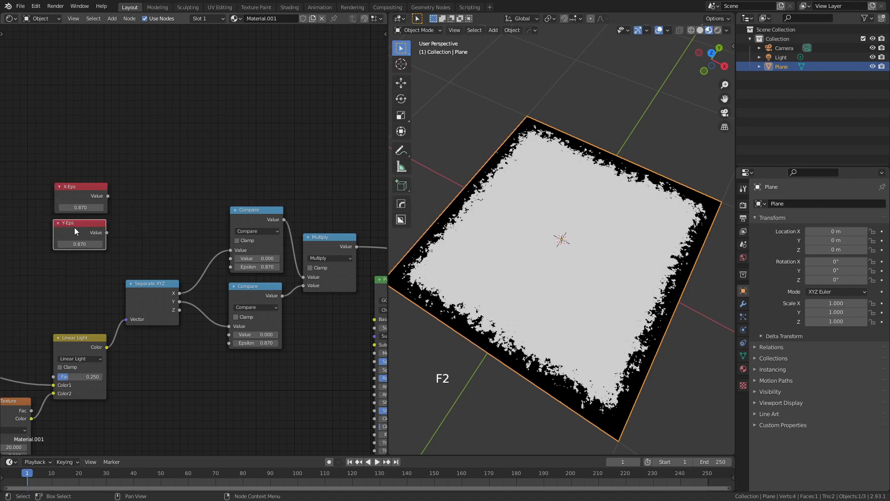
Step: Connect X-Eps and Y-Eps to the Epsilon inputs of the upper and lower Compare nodes, with X-Eps at 0.87
left_click_drag(108, 195, 232, 268)
left_click_drag(107, 232, 229, 343)
mouse_move(74, 207)
left_mouse_down("shift")
mouse_move(83, 207)
mouse_move(74, 207)
left_mouse_up("shift")
left_click(85, 207)
type(".87")
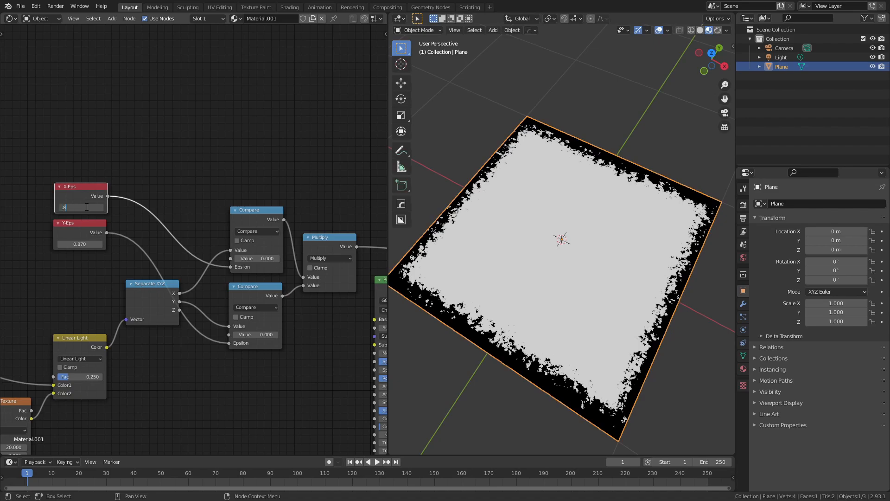
key("Return")
Step: Move the X-Eps and Y-Eps nodes together to the start of the node tree, above the Texture Coordinate node
scroll(74, 214, "down", 5)
middle_click_drag(194, 266, 294, 248)
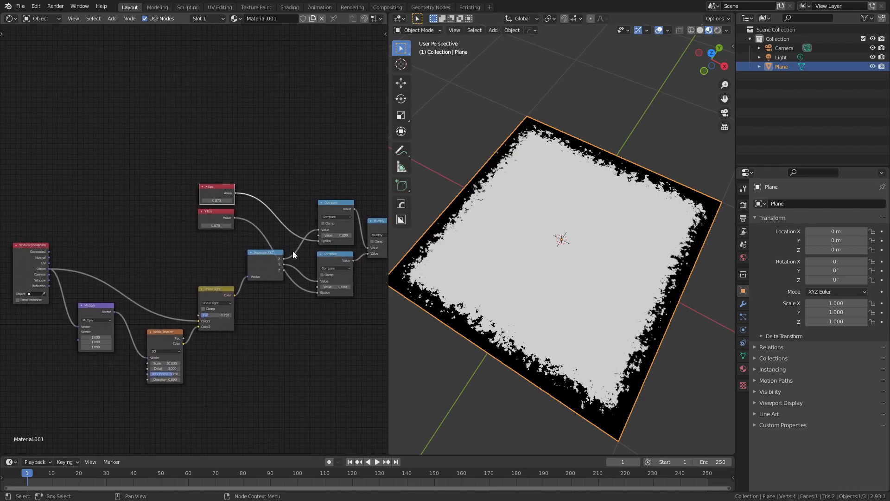
scroll(320, 258, "down", 1)
left_click_drag(244, 174, 180, 240)
left_click_drag(212, 191, 376, 187)
middle_click_drag(90, 181, 230, 180)
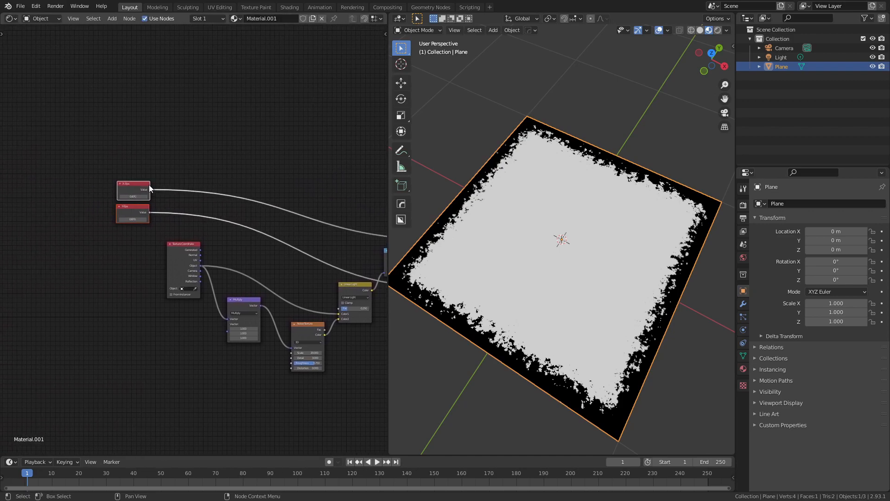
Step: Add another Value node below Y-Eps, beside the Texture Coordinate node
scroll(147, 193, "up", 12)
scroll(193, 266, "down", 5)
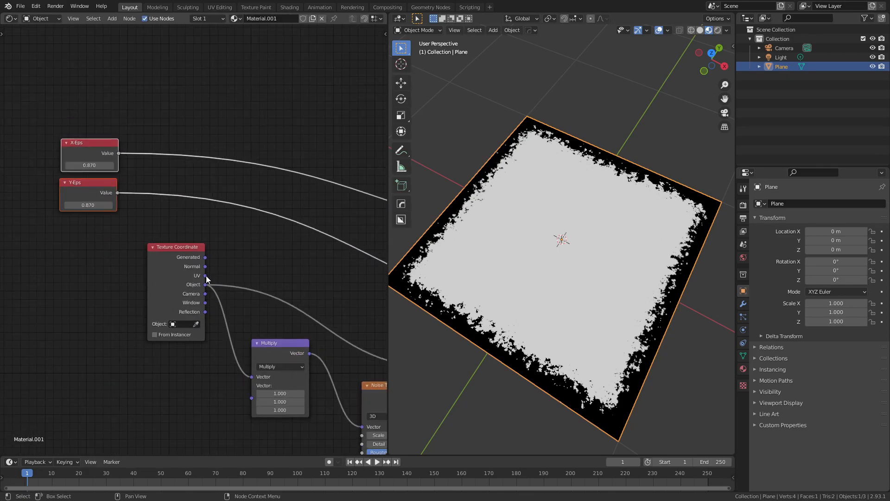
middle_click_drag(256, 263, 191, 222)
scroll(191, 226, "down", 2)
scroll(286, 284, "right", 2, "ctrl")
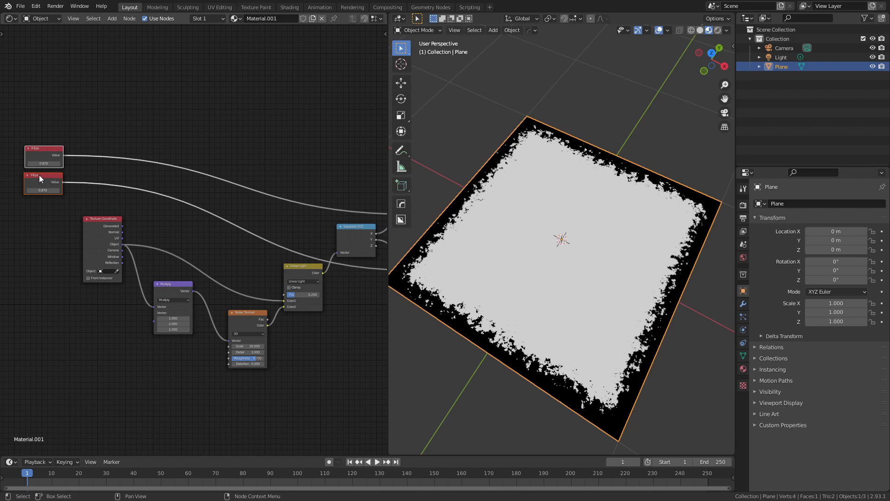
left_click(28, 227)
key("shift+a")
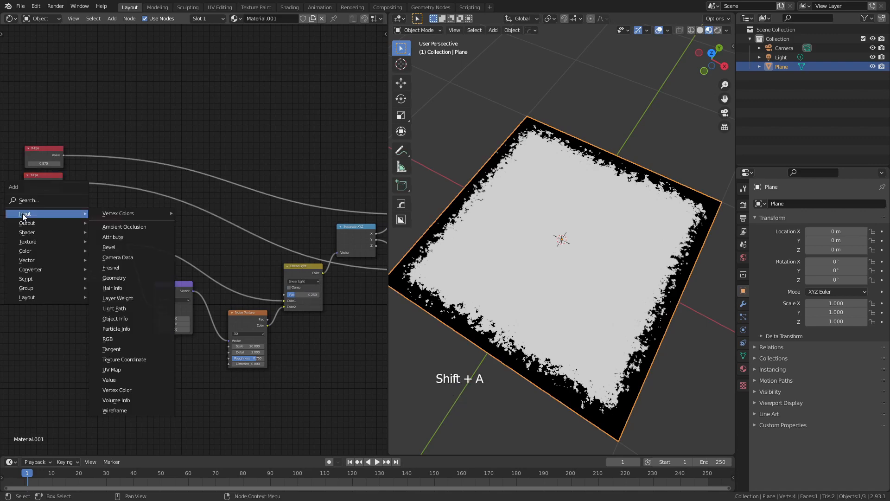
left_click(121, 380)
left_click(43, 226)
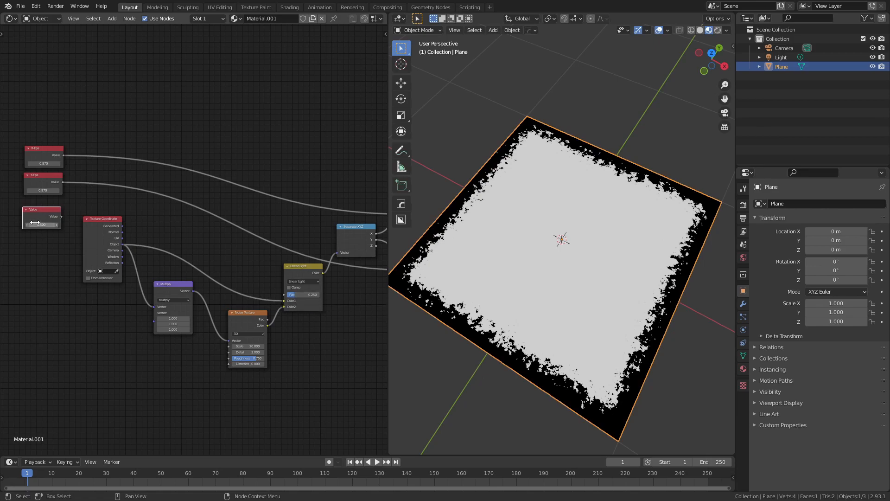
Step: Set the new Value node to 0.250 and connect it to Linear Light's Fac input
left_click(45, 225)
type("0.5")
key("Return")
left_click_drag(64, 216, 283, 295)
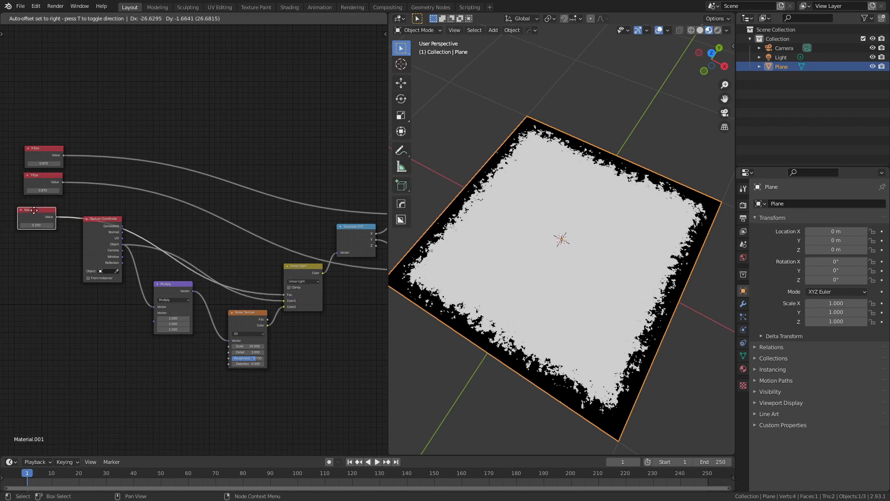
Step: Label the third Value node Gradient Texture and set its value to 0.150
key("F2")
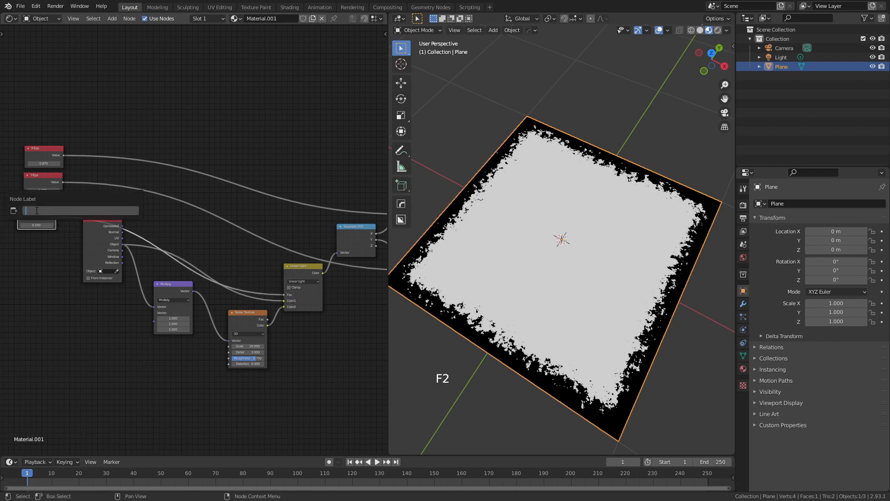
type("Gradient Texture")
key("Return")
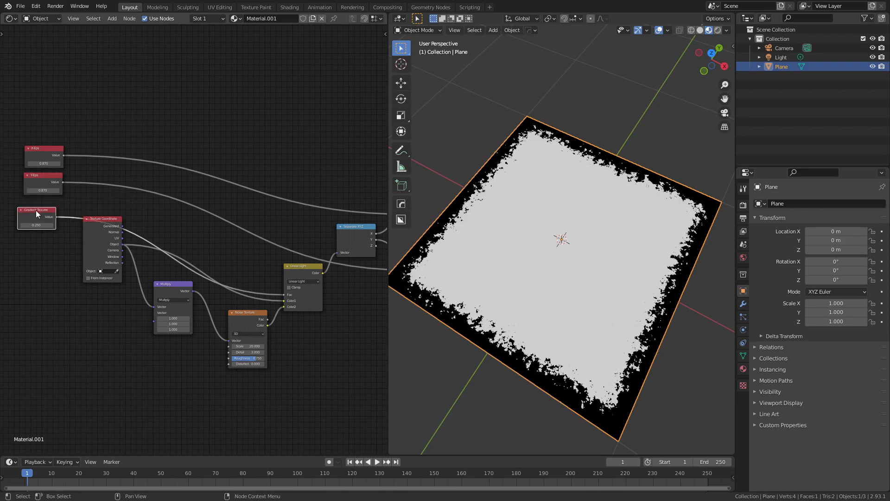
key("F2")
left_click(58, 210)
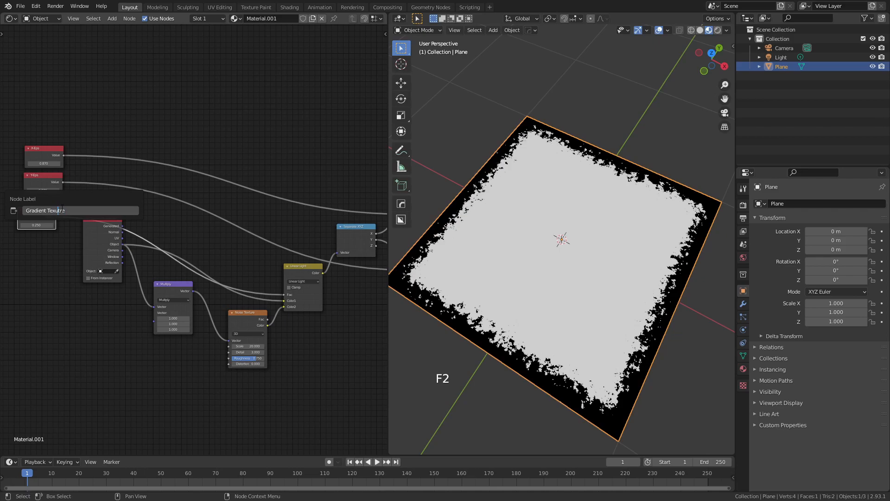
type("u")
key("Return")
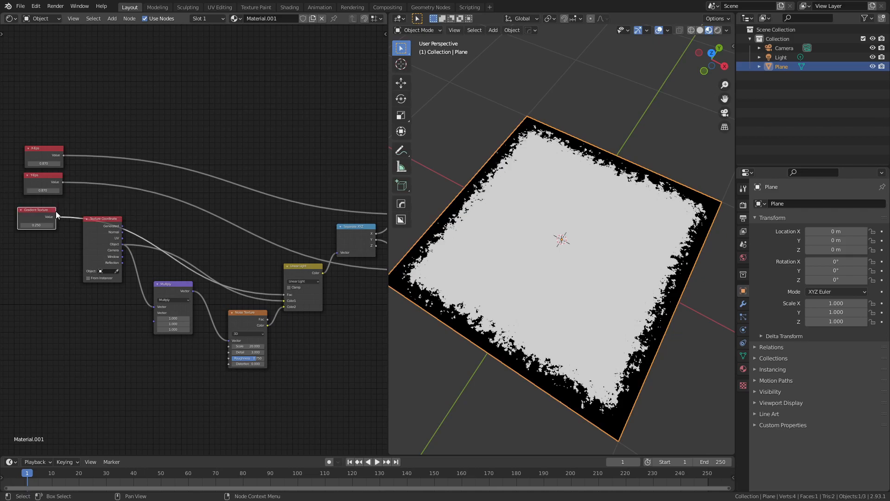
mouse_move(37, 225)
left_mouse_down("shift")
mouse_move(64, 226)
mouse_move(36, 226)
left_mouse_up("shift")
Step: Move the Texture Coordinate node lower and shift the three Value nodes farther away from the other nodes
left_click_drag(88, 235, 90, 268)
scroll(107, 254, "down", 2)
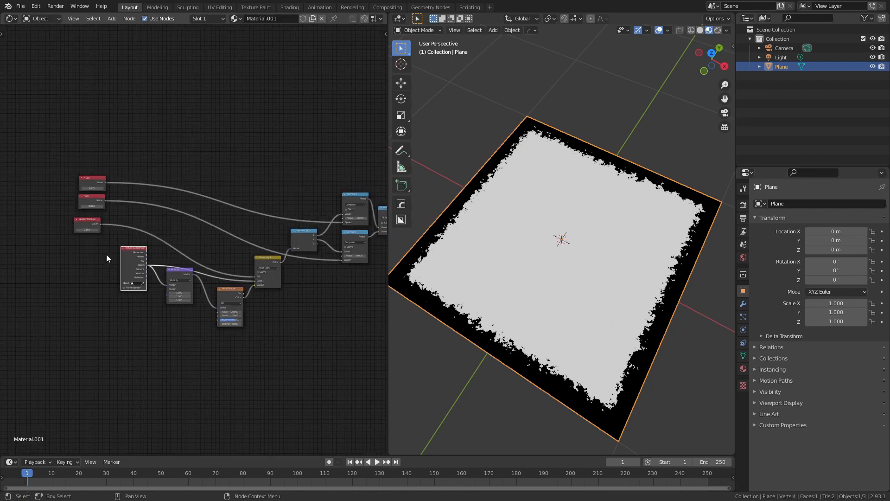
left_click_drag(116, 168, 68, 242)
left_click_drag(90, 182, 64, 182)
Step: Group all nodes from the Texture Coordinate through the final math Multiply, leaving out the three Value nodes
scroll(123, 170, "down", 3)
left_click_drag(120, 149, 364, 314)
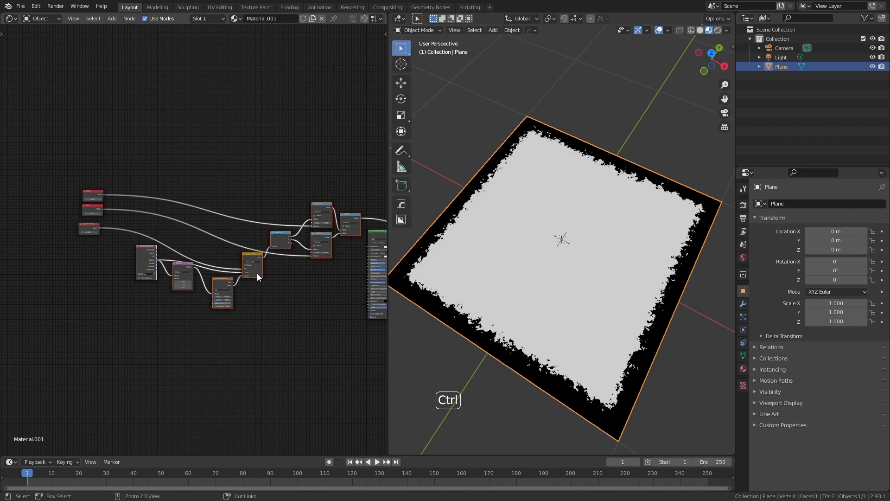
key("ctrl+g")
Step: Check the Group Input and Group Output inside the new group and return to the material's main node tree
scroll(186, 275, "up", 3)
middle_click_drag(125, 272, 211, 268)
left_click_drag(45, 249, 55, 182)
left_click(51, 219)
middle_click_drag(362, 205, 97, 235)
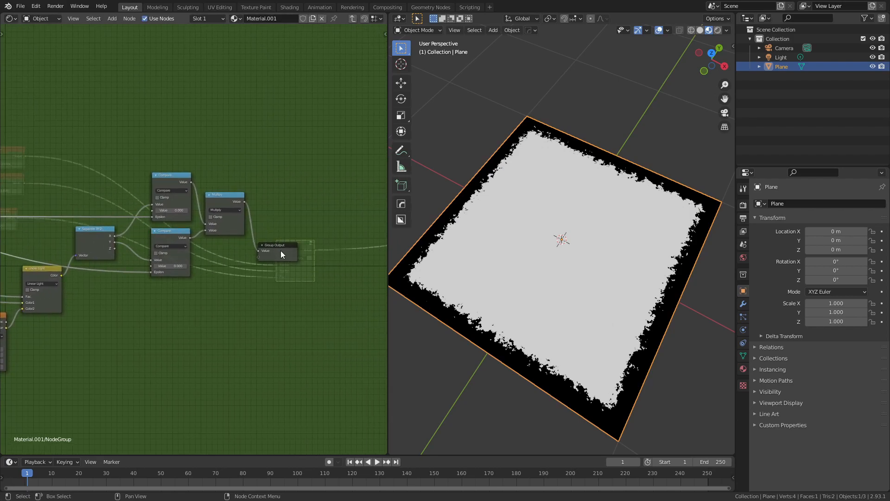
left_click(353, 18)
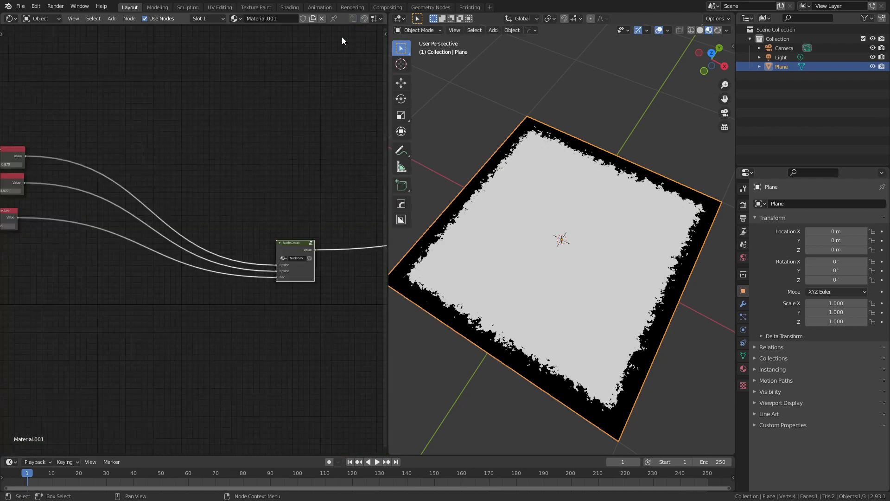
Step: Move the three Value nodes next to the group node and disconnect them from its Epsilon and Fac inputs
scroll(146, 227, "up", 5)
scroll(224, 205, "down", 5)
left_click_drag(94, 112, 0, 244)
key("g")
left_click(250, 246)
scroll(296, 215, "up", 6)
middle_click_drag(288, 196, 190, 209)
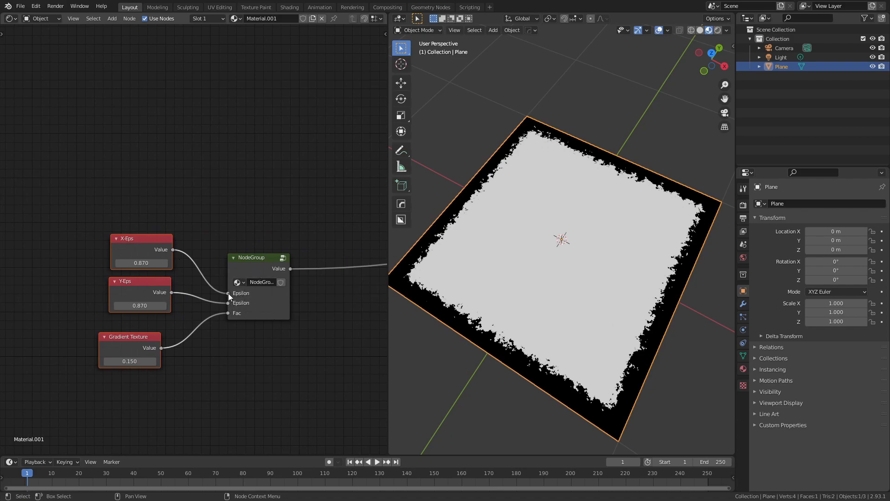
mouse_move(228, 293)
left_mouse_down()
mouse_move(229, 300)
mouse_move(205, 299)
mouse_move(213, 321)
left_mouse_up()
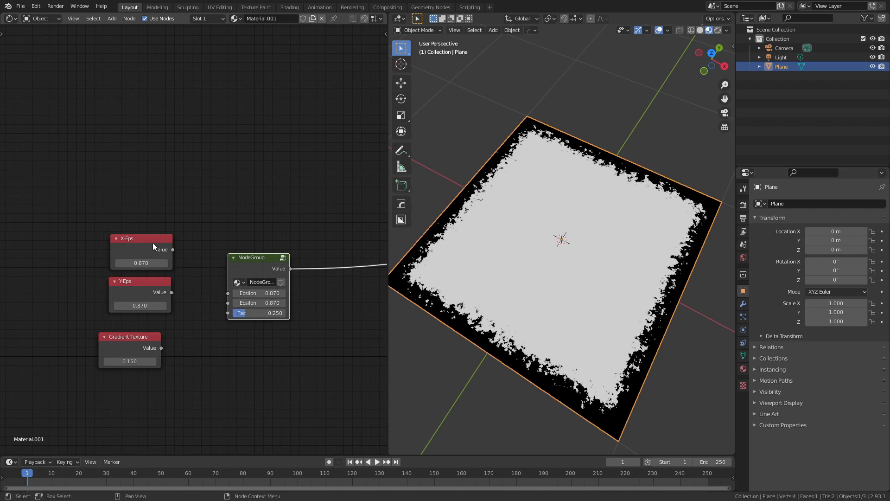
Step: Enter the node group, move its Group Input node away from the other nodes and display the group's list of inputs
left_click_drag(184, 219, 101, 378)
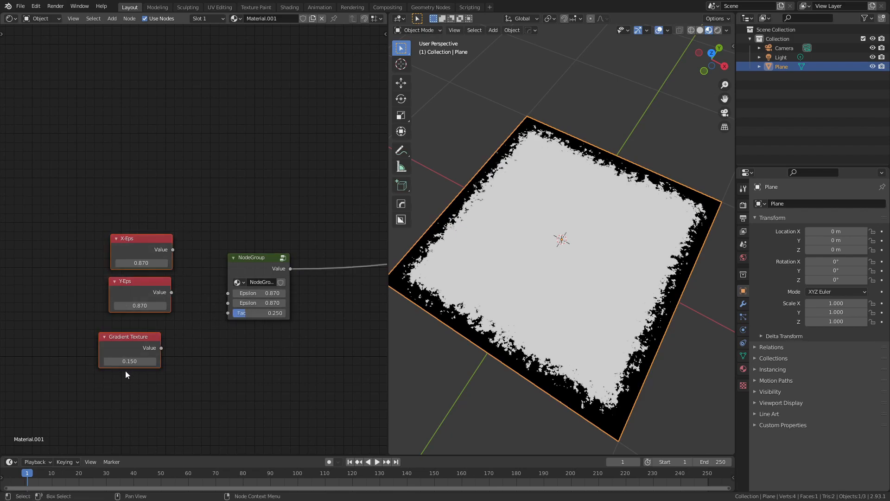
scroll(218, 267, "down", 2)
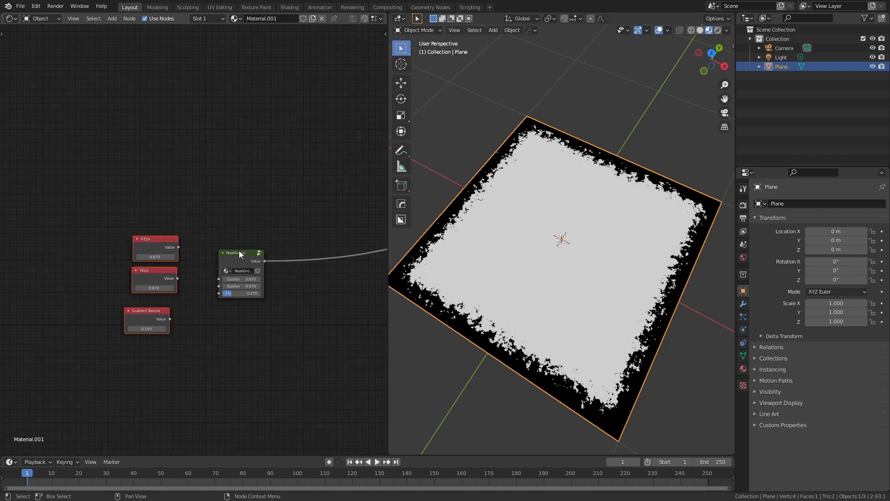
left_click(261, 253)
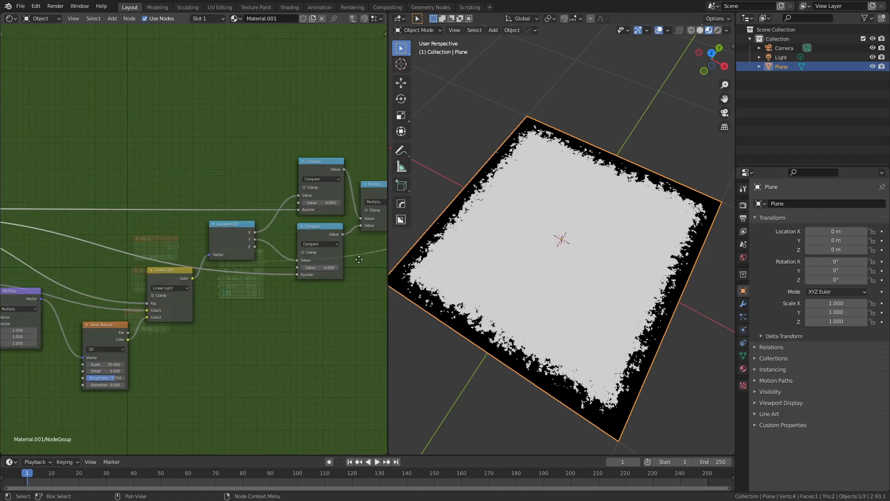
scroll(216, 249, "up", 2)
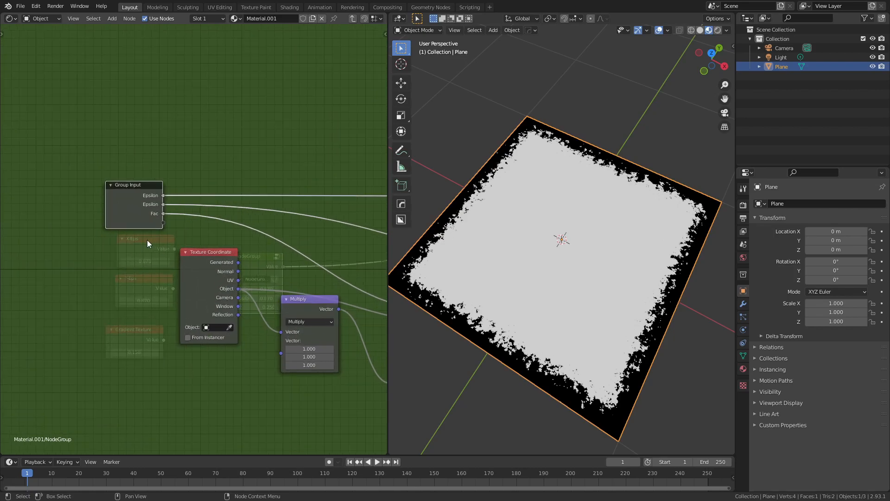
left_click_drag(113, 180, 106, 157)
key("n")
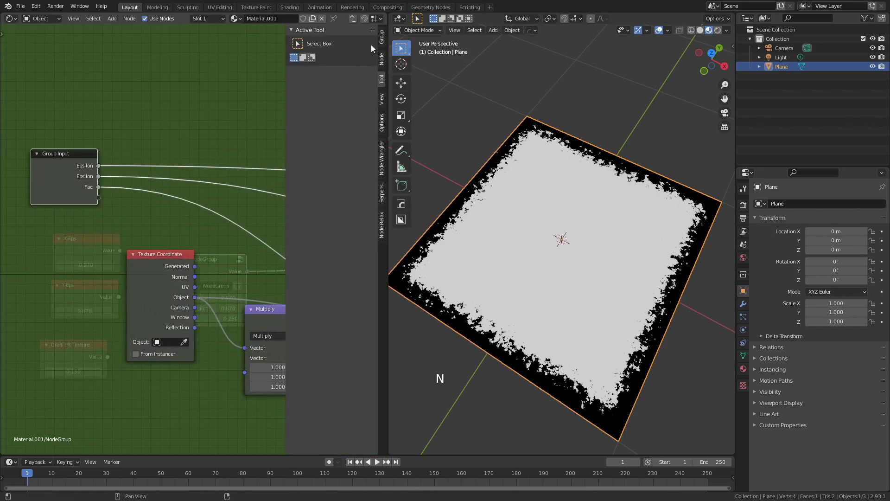
left_click(384, 37)
Step: Rename the group's first Epsilon input X-Eps and its second one Y-Eps
left_click(322, 46)
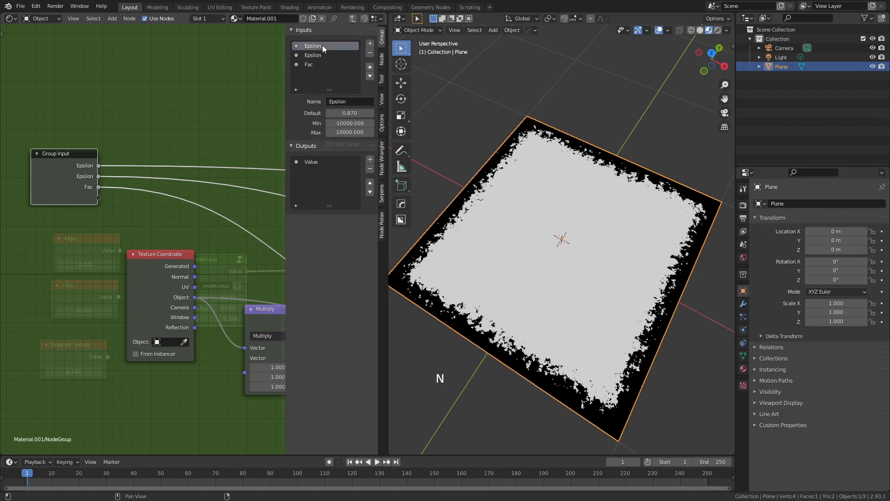
left_click(344, 101)
type("X-e")
key("BackSpace")
type("Eps")
key("Return")
left_click(319, 57)
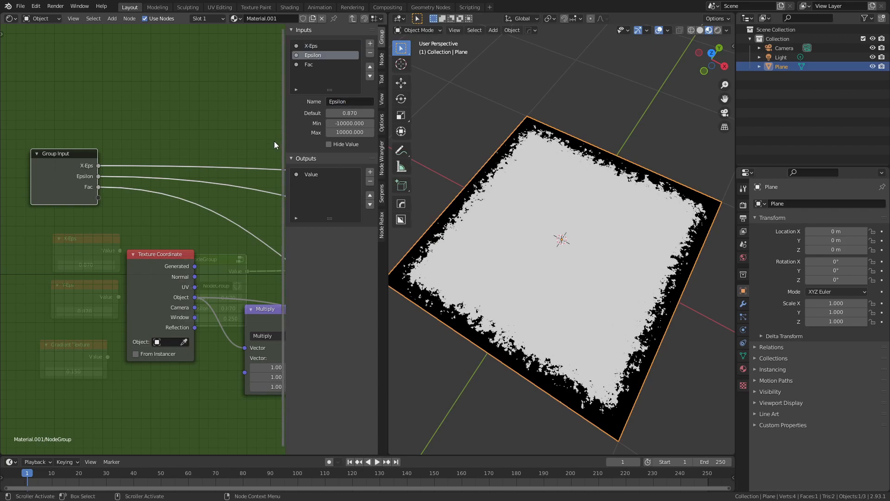
key("F2")
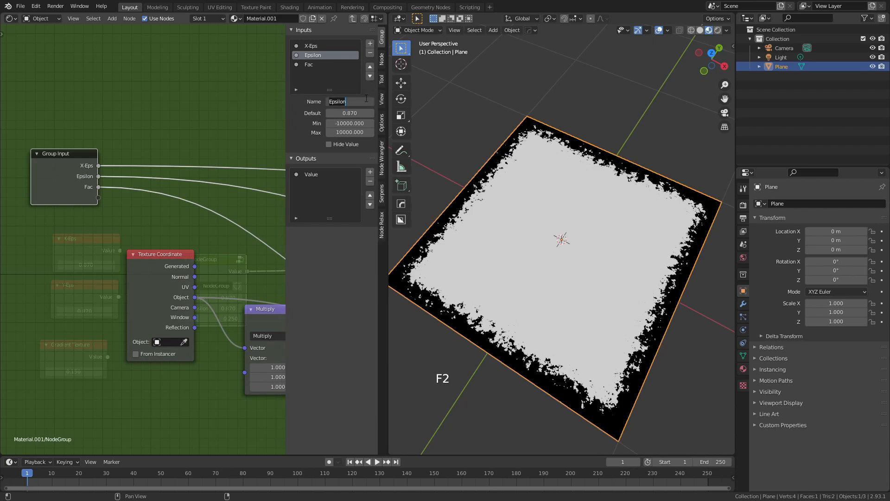
type("Y-Eps")
key("Return")
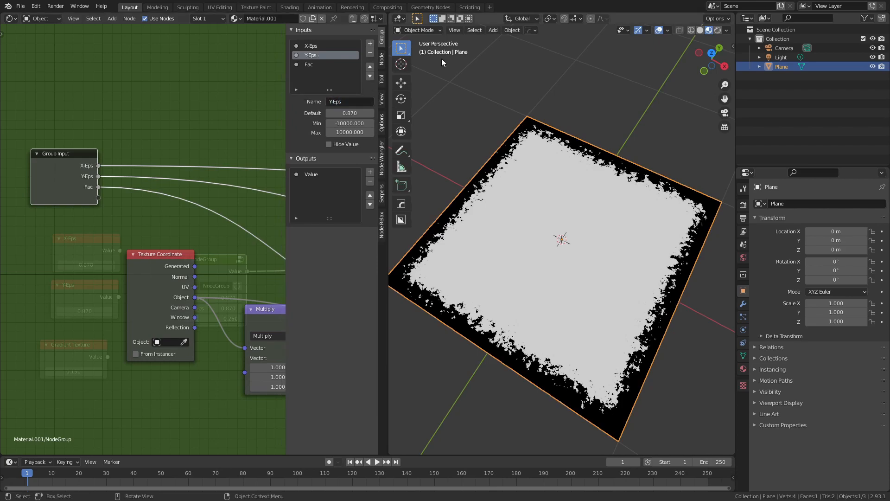
Step: Rename the group's Fac input Gradient Mix
left_click(320, 65)
left_click(345, 101)
type("Graide")
key("BackSpace")
key("BackSpace")
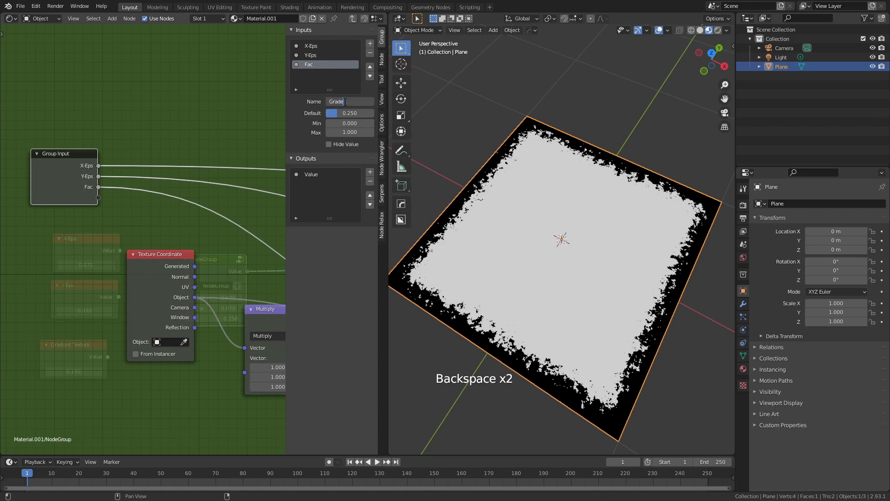
key("BackSpace")
key("BackSpace")
type("ient Mix")
key("Return")
Step: Expose the Noise Texture's Scale, Detail and Roughness as new inputs on the Group Input node
scroll(96, 180, "down", 2)
middle_click_drag(108, 199, 95, 186)
scroll(95, 185, "down", 1)
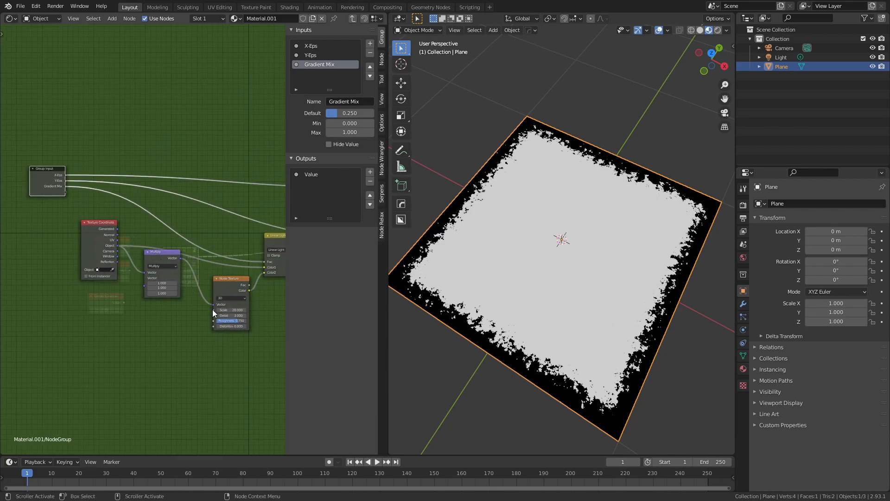
left_click_drag(213, 310, 67, 192)
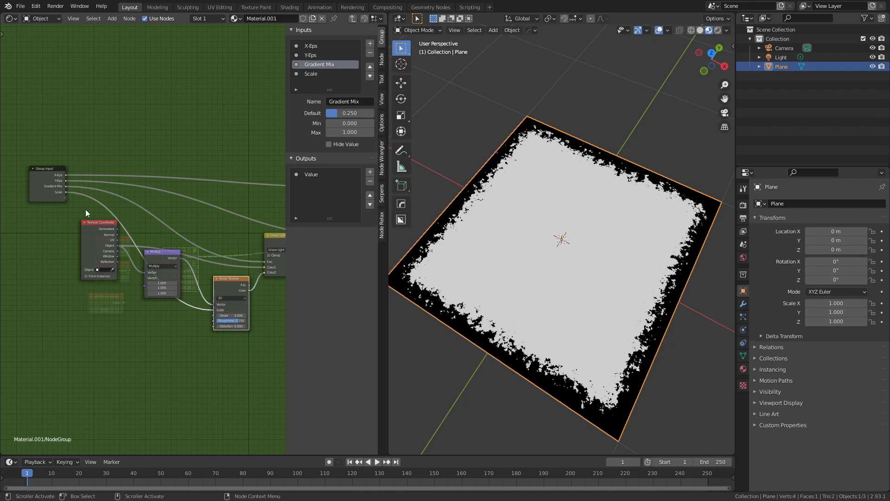
left_click_drag(213, 316, 68, 195)
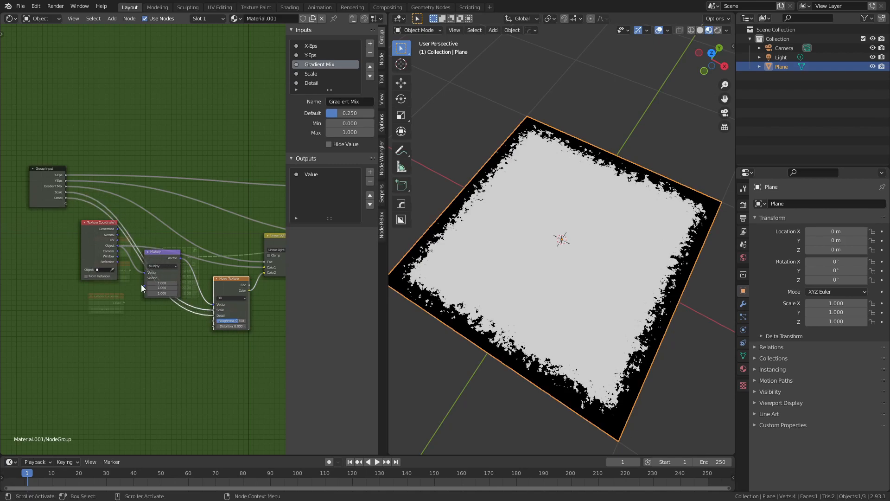
left_click_drag(213, 322, 63, 202)
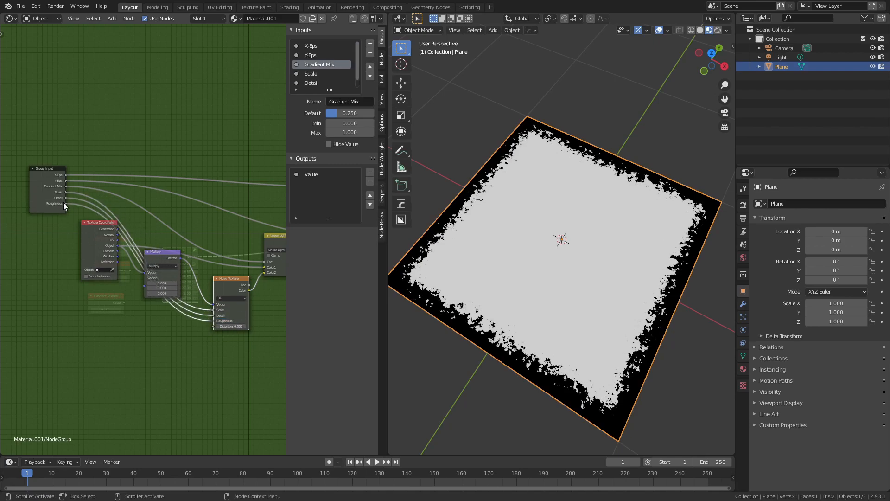
Step: Add a Combine XYZ node with Z set to 1 and feed its vector into the Multiply node's second Vector input
scroll(112, 242, "up", 2)
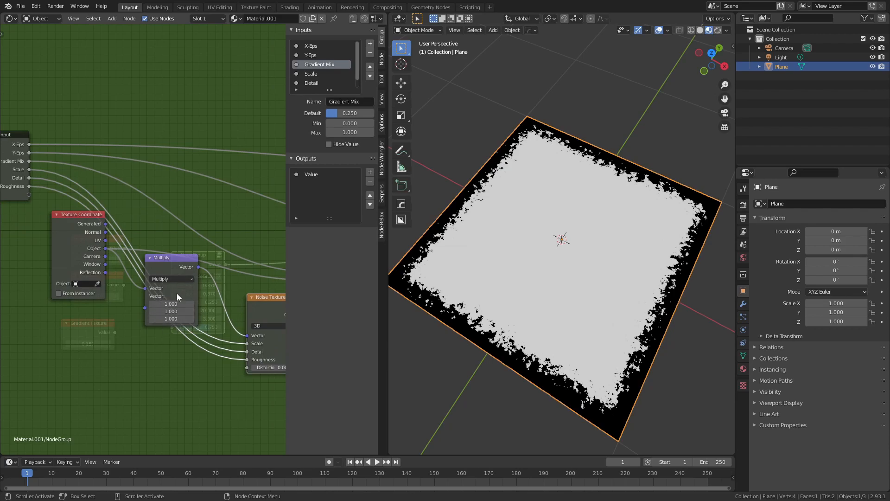
middle_click_drag(164, 323, 218, 326)
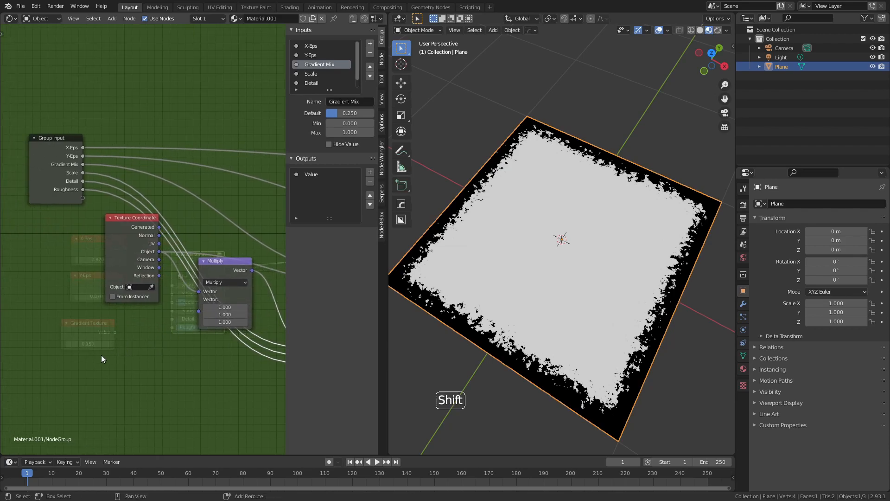
key("shift+a")
mouse_move(84, 403)
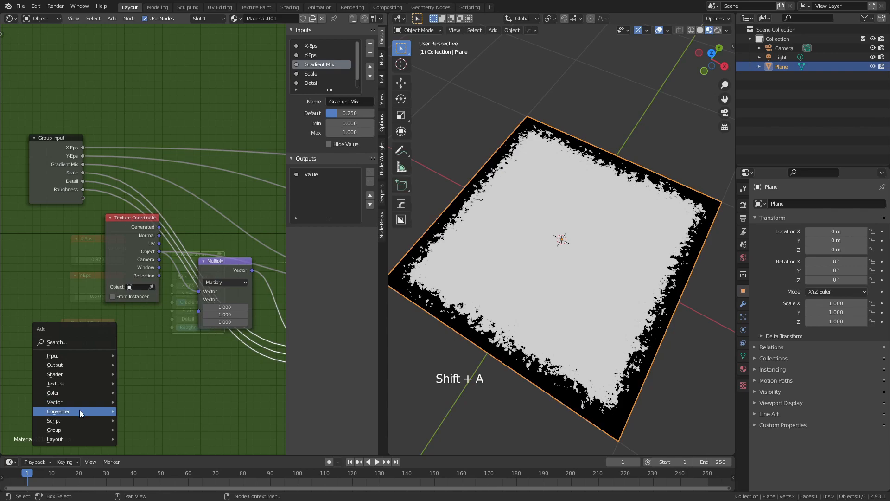
left_click(149, 320)
left_click(149, 320)
left_click(145, 361)
type("1")
key("Return")
Step: Expose the Combine XYZ node's X and Y, each with a value of 1, as group inputs
left_click_drag(153, 344, 83, 198)
type("1")
key("Return")
left_click_drag(117, 348, 82, 208)
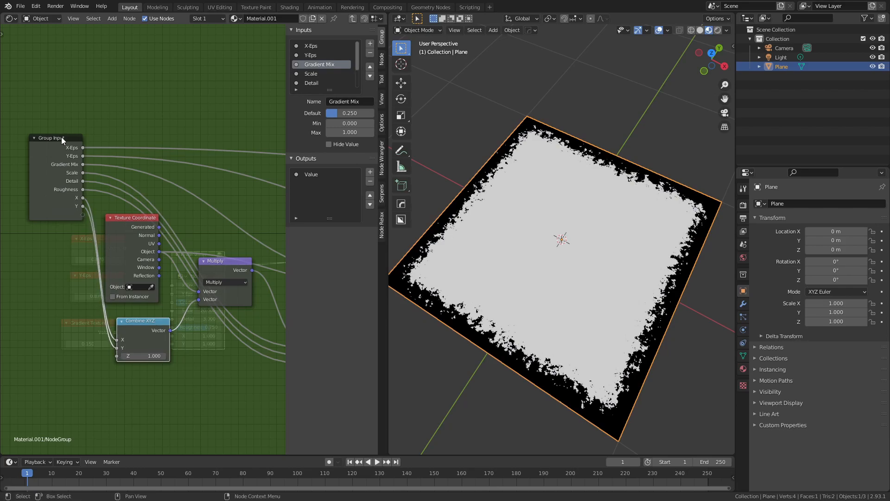
Step: Shift the Group Input node aside and rename the remaining inputs Noise Scale, Noise Detail, Noise Roughness, X-Noise and Y-Noise
left_click_drag(62, 135, 43, 135)
left_click(314, 74)
left_click(352, 101)
key("Home")
type("Noise")
key("Return")
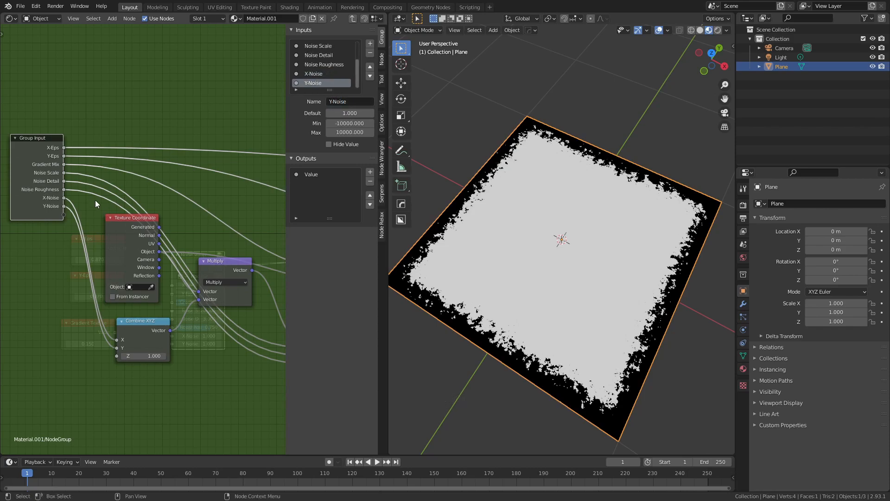
Step: Return to the material's main node tree and delete the three disconnected Value nodes
key("Tab")
scroll(171, 253, "down", 2)
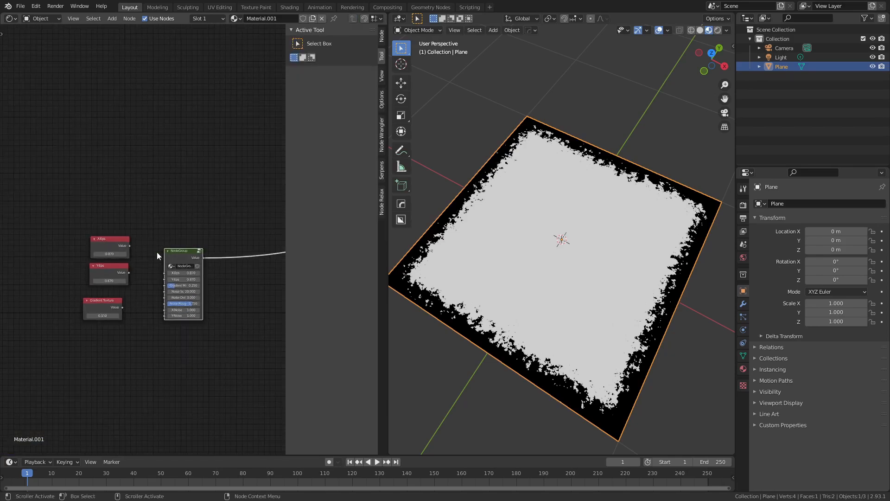
left_click_drag(137, 232, 87, 327)
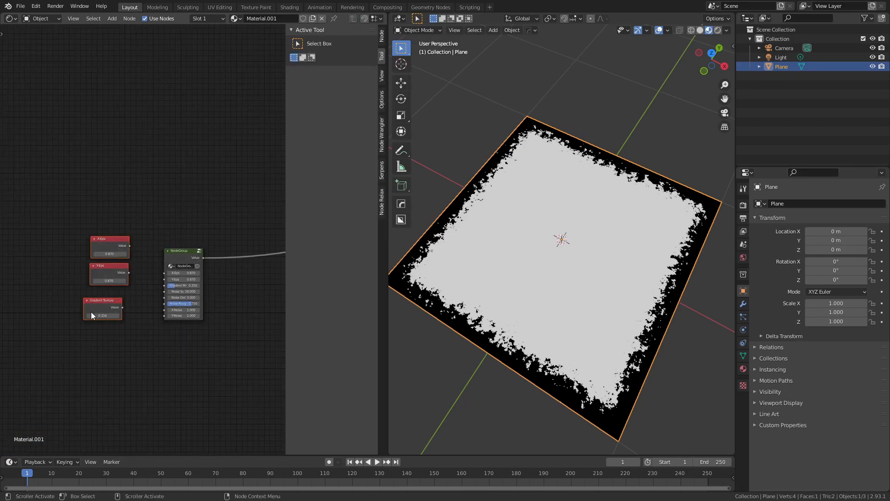
key("x")
Step: Label the group node Rectangular Gradient
scroll(195, 302, "up", 3)
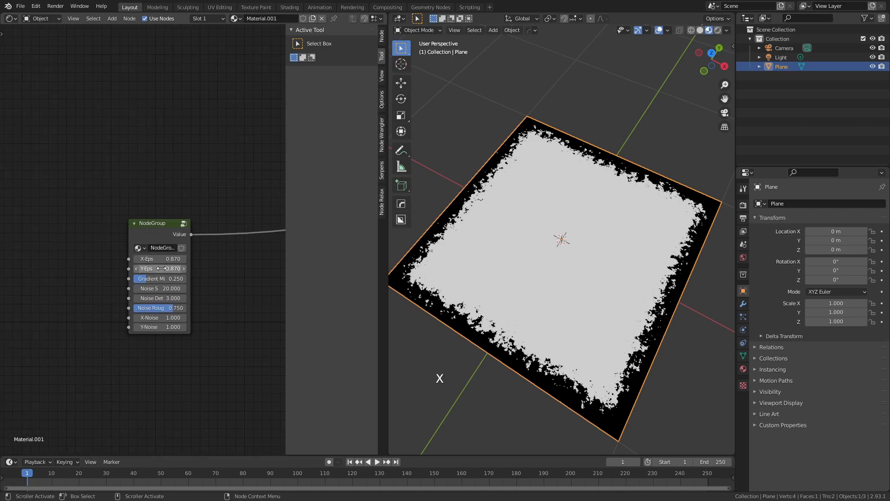
left_click(159, 229)
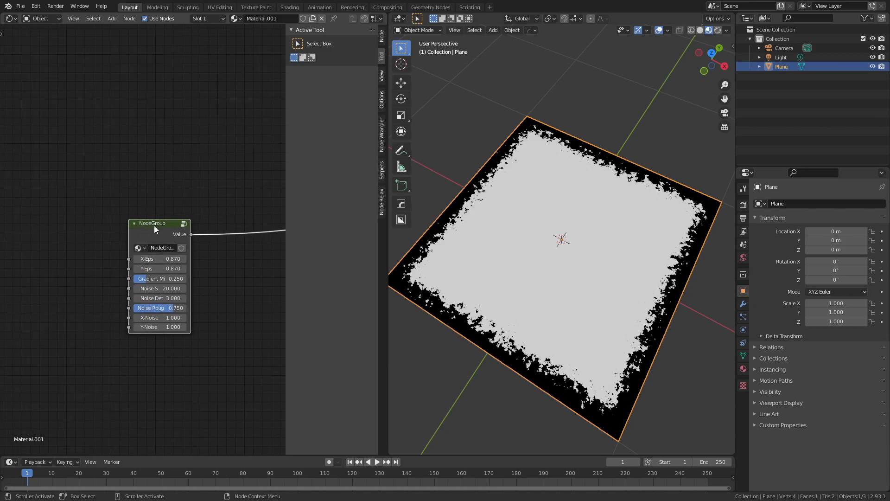
key("F2")
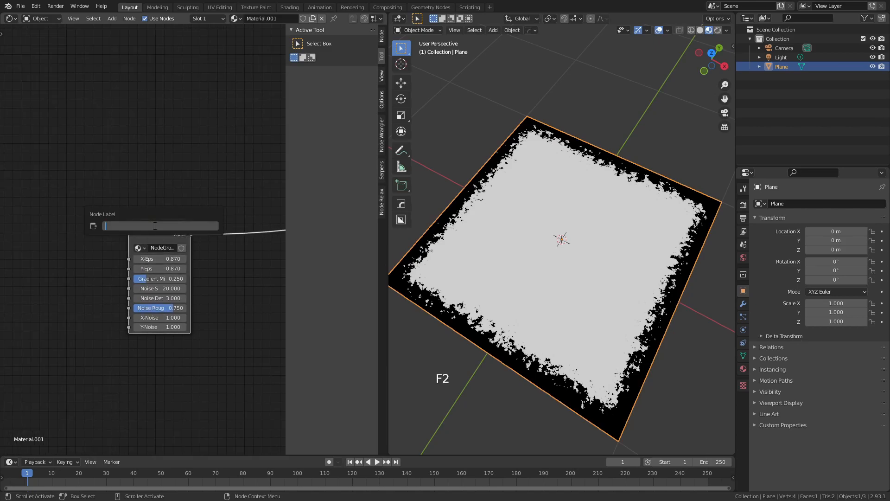
type("Recta")
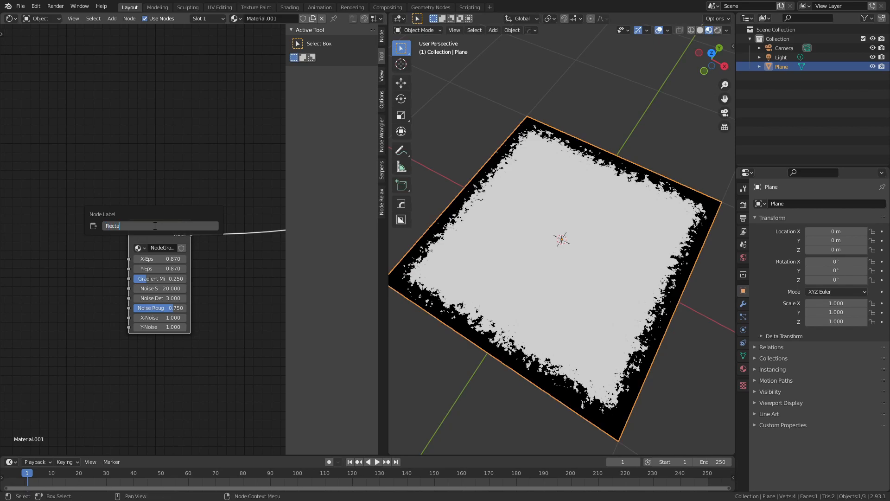
type("ngular Gradeitn")
key("BackSpace")
key("BackSpace")
key("BackSpace")
key("BackSpace")
type("ient")
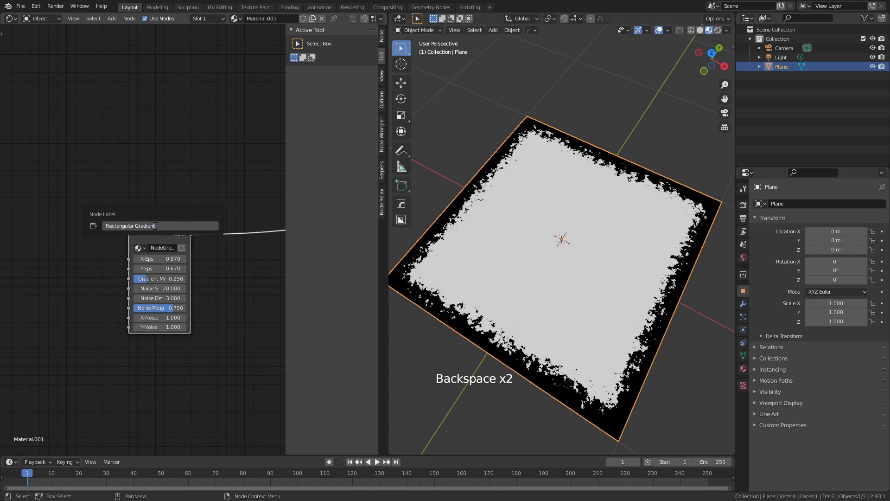
key("Return")
Step: Widen the Rectangular Gradient node until its full input names fit, and reposition it in the node tree
left_click_drag(126, 238, 69, 240)
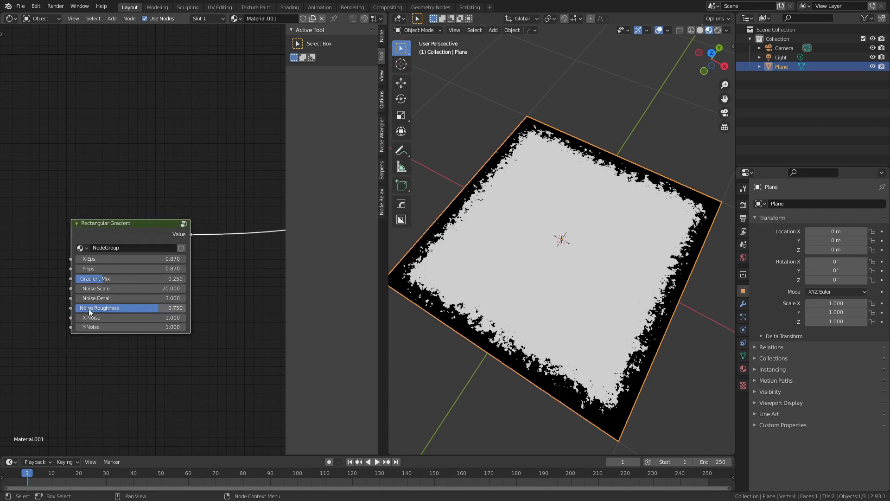
scroll(125, 259, "up", 1)
middle_click_drag(194, 248, 130, 272)
scroll(129, 266, "down", 6)
left_click_drag(69, 238, 143, 200)
scroll(195, 232, "down", 2)
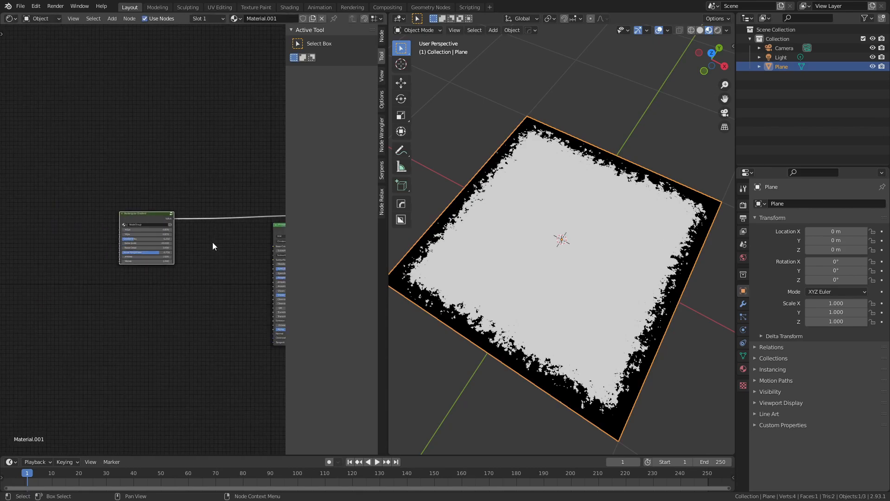
middle_click_drag(213, 242, 141, 241)
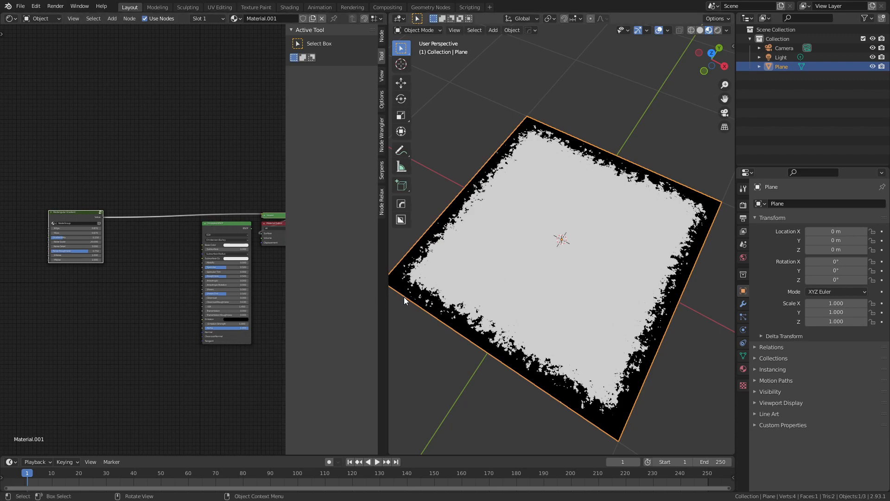
Step: Move the Principled BSDF closer to the Rectangular Gradient node and set its Base Color to blue
key("n")
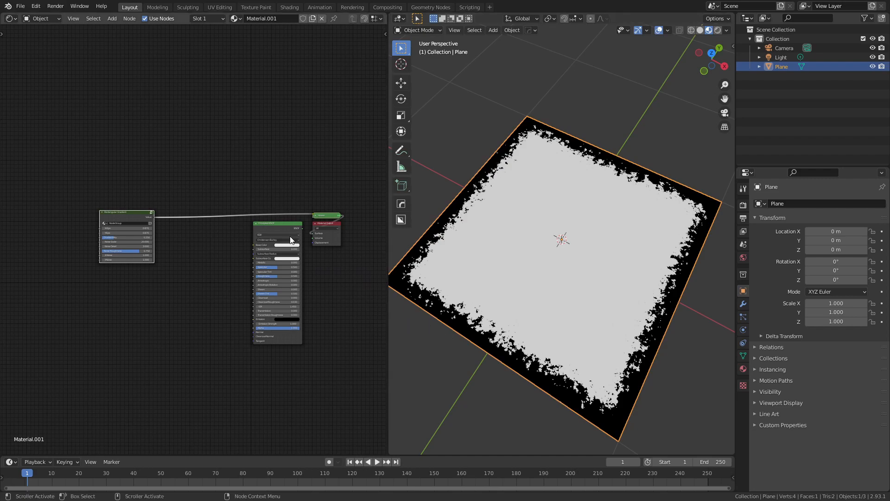
left_click_drag(281, 229, 220, 240)
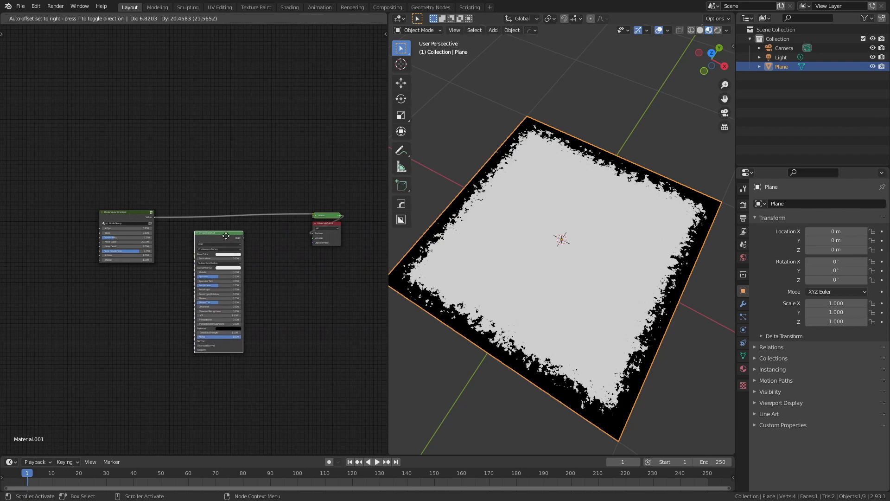
scroll(226, 236, "up", 2)
scroll(242, 258, "up", 3)
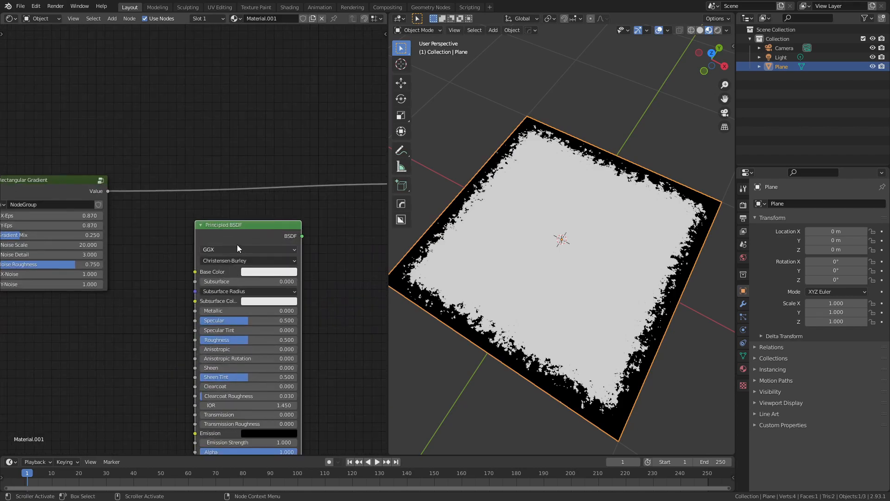
left_click(225, 222)
left_click(268, 108)
Step: Duplicate the blue Principled BSDF and set the copy's Base Color to orange
scroll(187, 192, "down", 2)
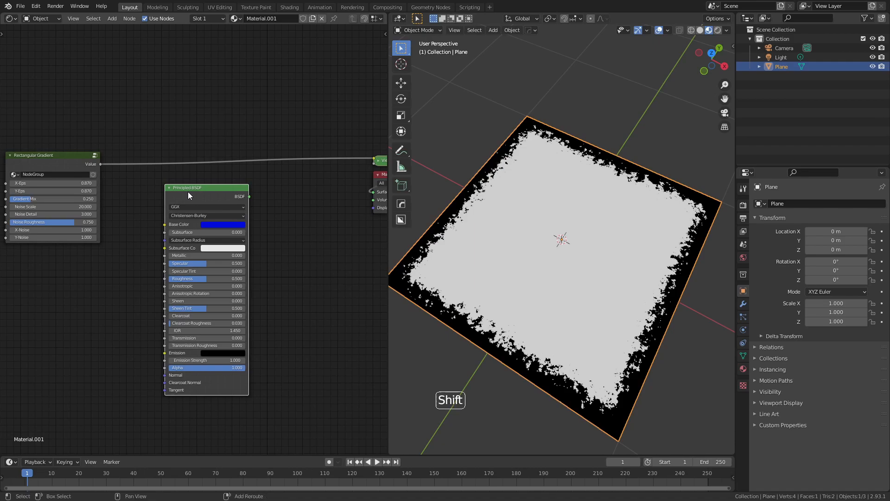
key("shift+d")
left_click(322, 286)
left_click(315, 227)
Step: Shift both Principled BSDF nodes away from the Material Output, leaving free space in front of it
middle_click_drag(280, 223, 221, 190)
left_click_drag(163, 163, 132, 159)
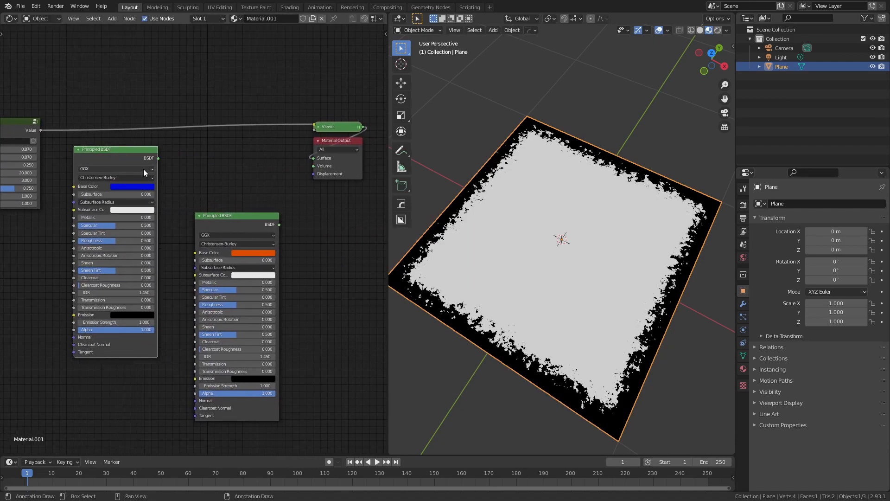
left_click_drag(237, 217, 215, 216)
left_click(303, 221)
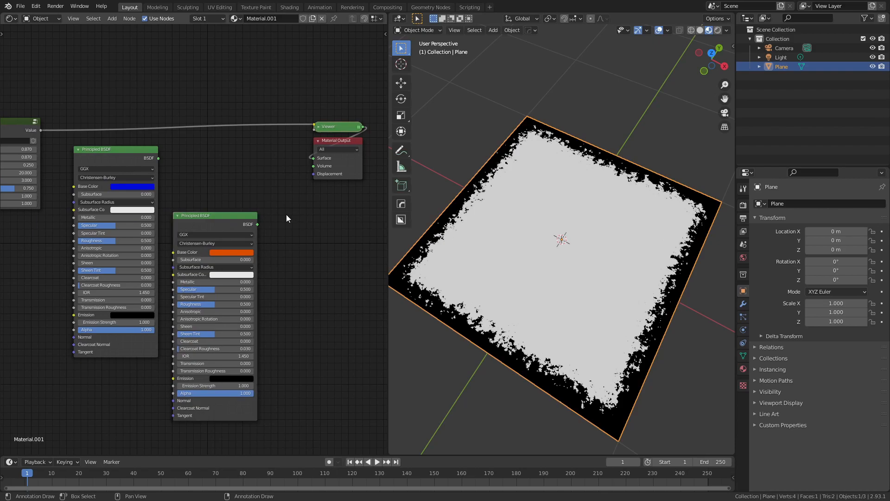
Step: Add a Mix Shader and connect the blue Principled BSDF to its first Shader input and the orange one to its second
key("shift+a")
mouse_move(267, 188)
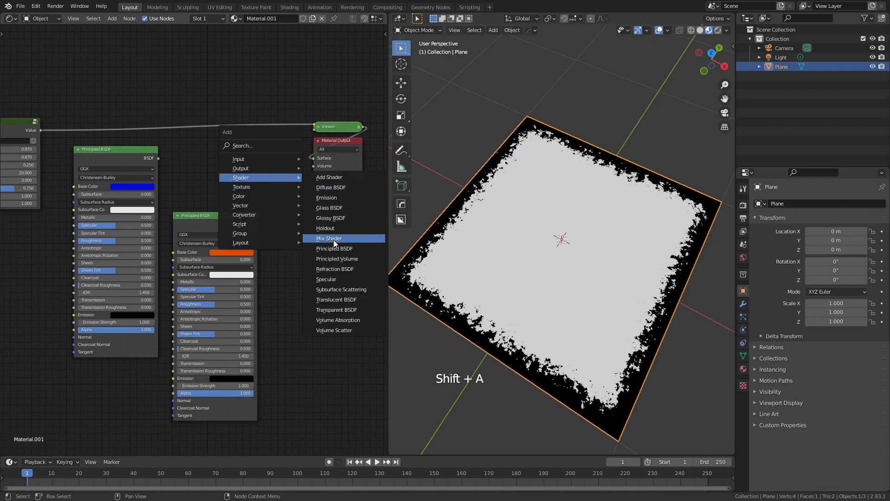
left_click(333, 240)
left_click(236, 160)
left_click_drag(158, 159, 236, 180)
left_click_drag(258, 224, 237, 188)
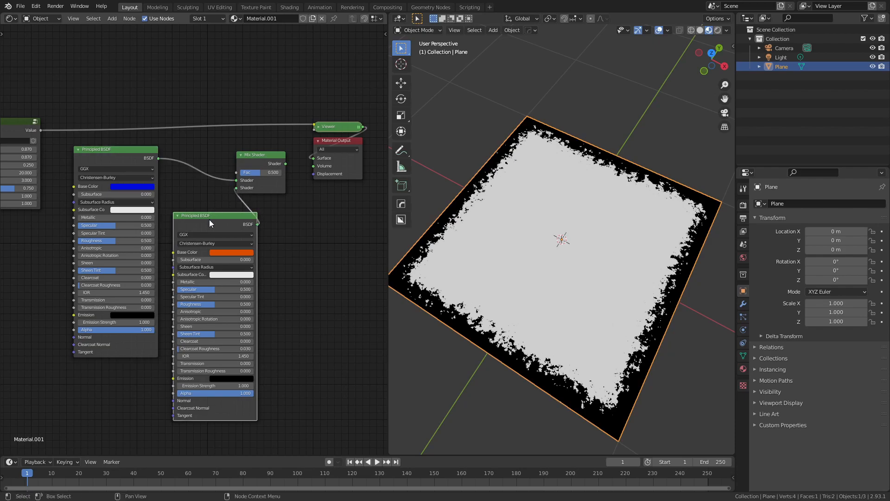
Step: Connect the Mix Shader to the Material Output and test its Fac at 0 and at 1
left_click(264, 157, "ctrl+shift")
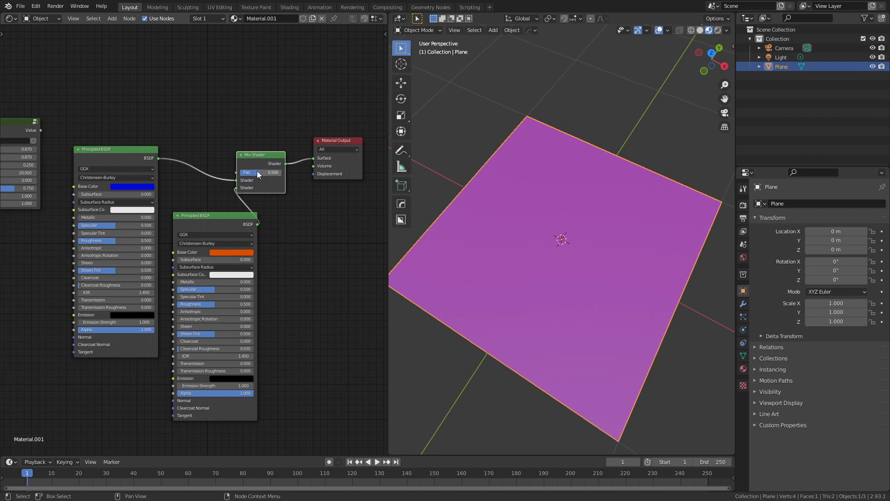
left_click_drag(263, 171, 238, 172)
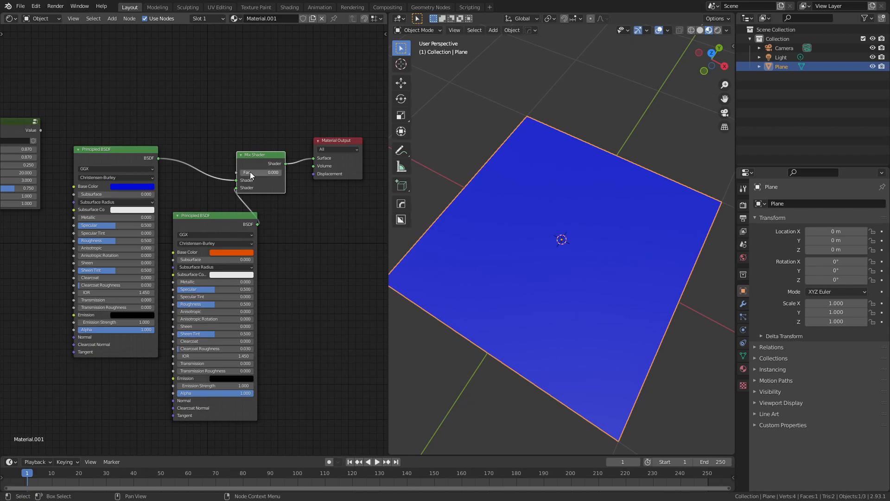
left_click_drag(249, 172, 282, 172)
Step: Drive the Mix Shader's Fac with the Rectangular Gradient's Value output, spacing the blue Principled BSDF and the gradient node apart
left_click_drag(158, 188, 152, 229)
middle_click_drag(73, 139, 157, 153)
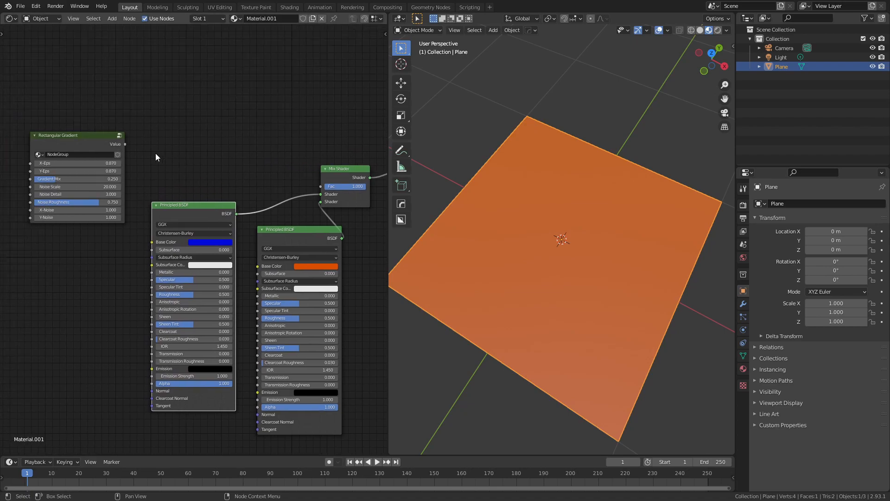
left_click_drag(125, 144, 322, 190)
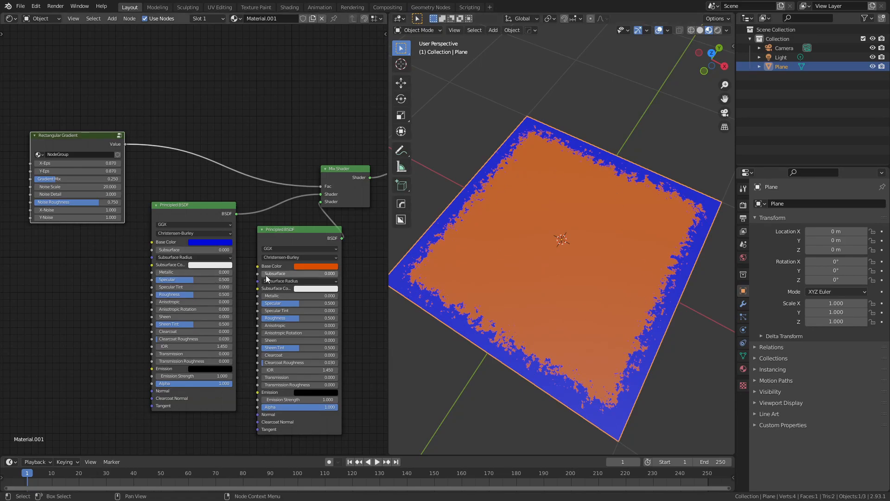
left_click_drag(91, 137, 70, 136)
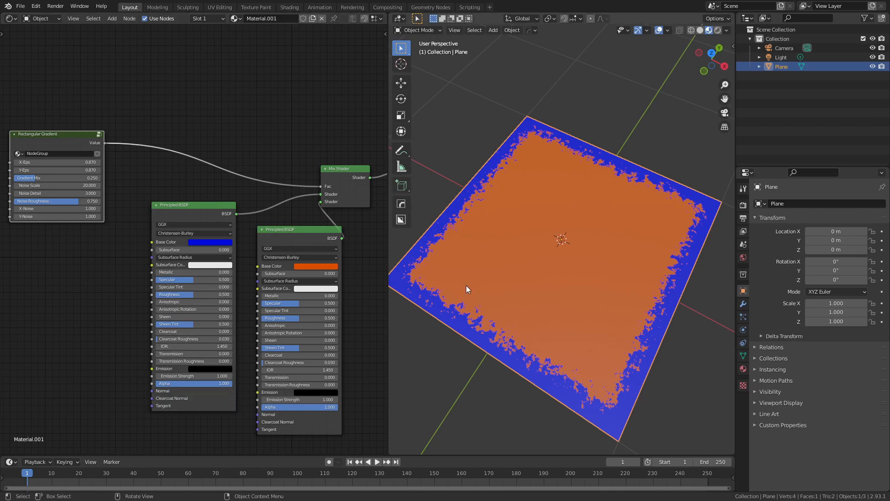
scroll(541, 344, "down", 1)
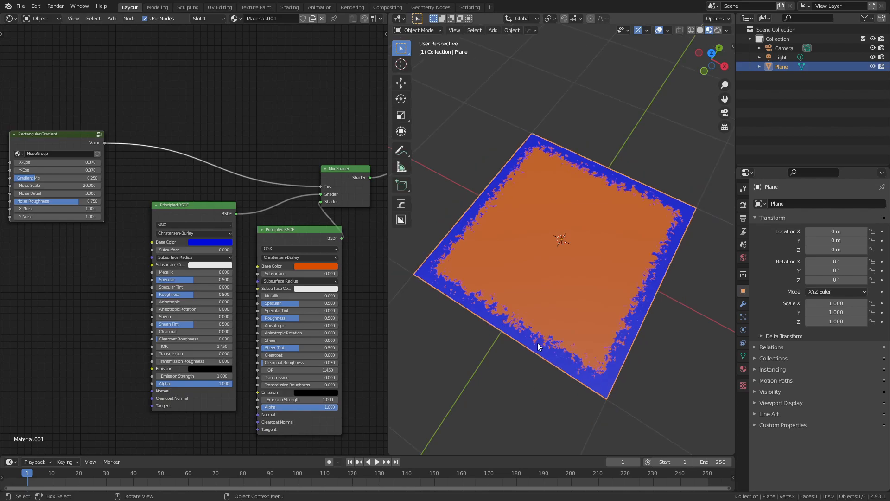
Step: Connect the blue Principled BSDF directly to the Material Output's Surface, and detach the Mix Shader from it and from the gradient
middle_click_drag(289, 207, 246, 213)
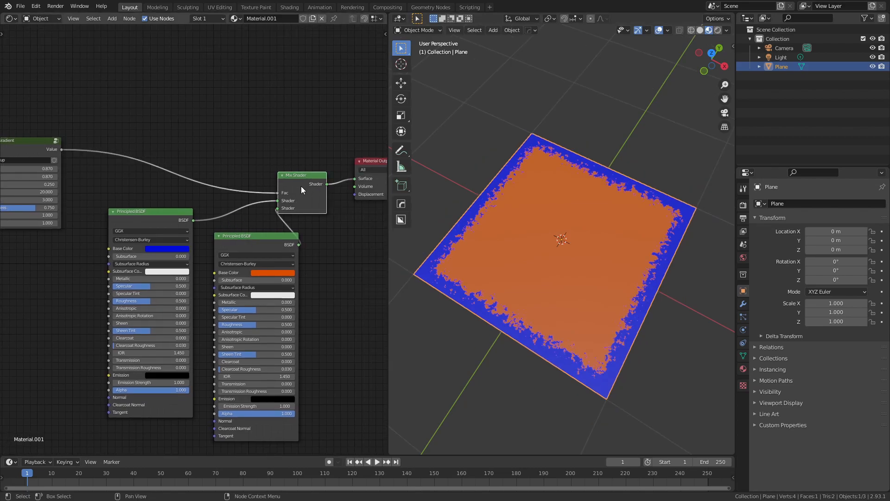
left_click_drag(302, 182, 305, 185)
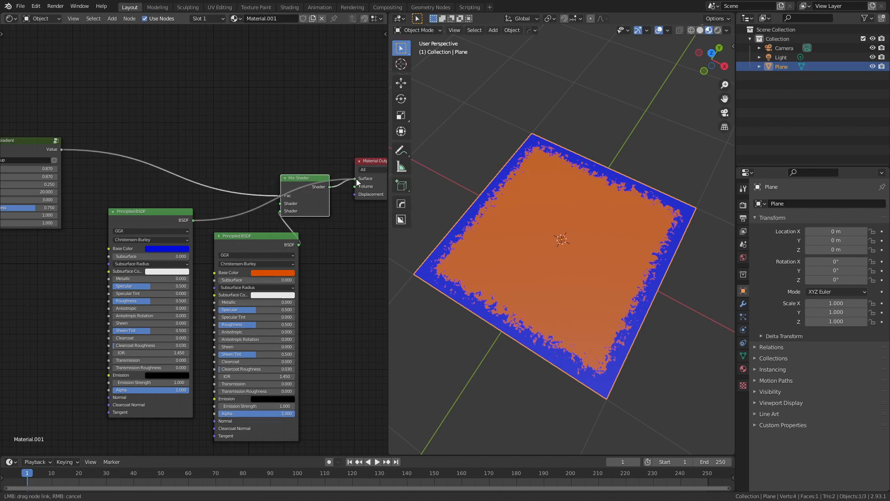
key("alt+d")
left_click(359, 258)
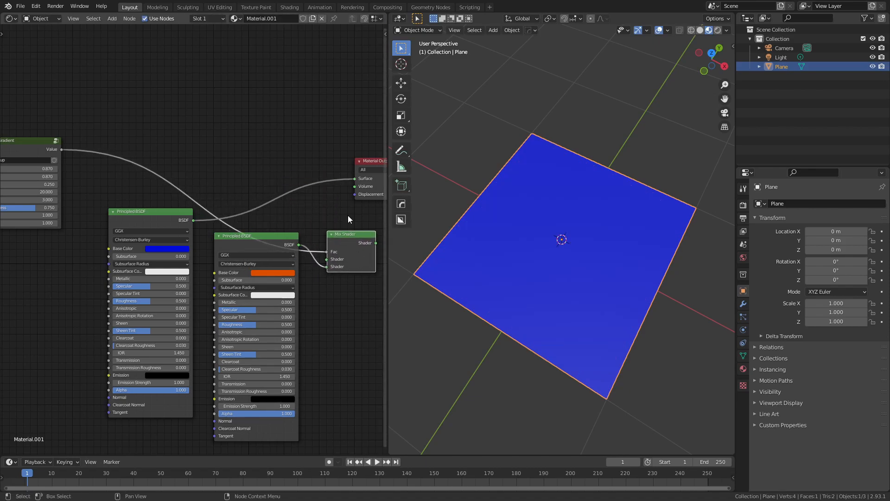
left_click_drag(327, 251, 265, 209)
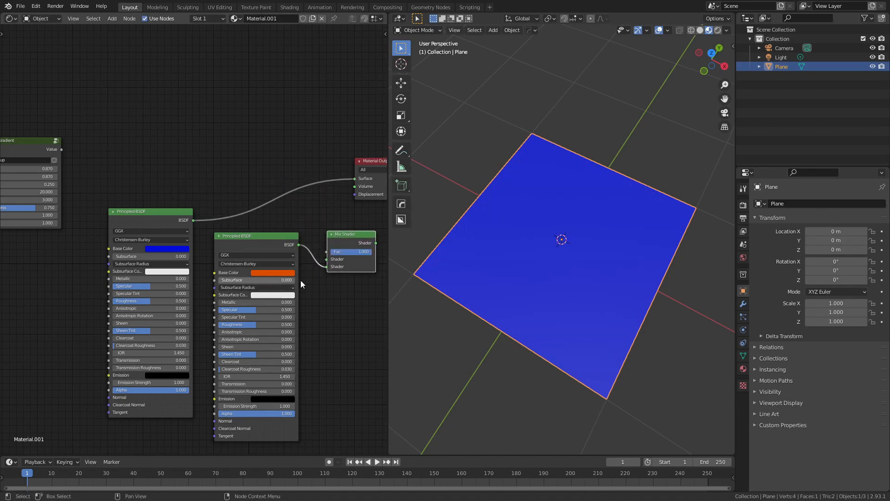
left_click(743, 206)
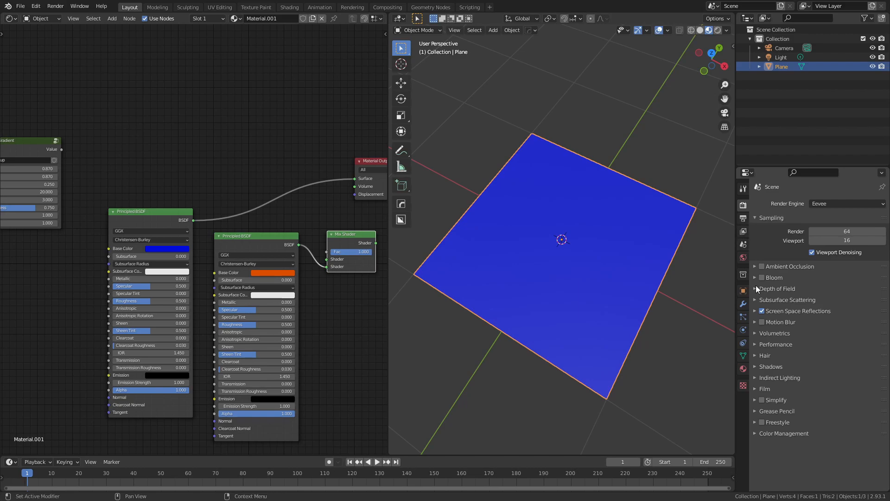
left_click(756, 310)
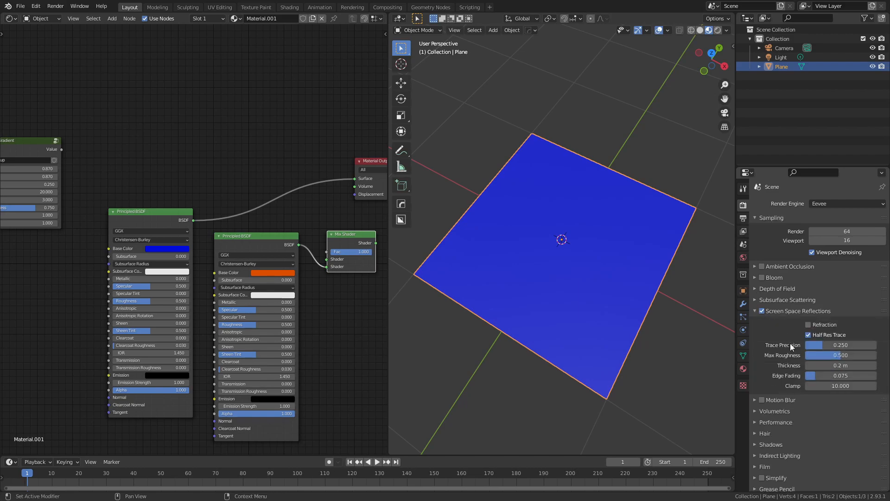
left_click(756, 310)
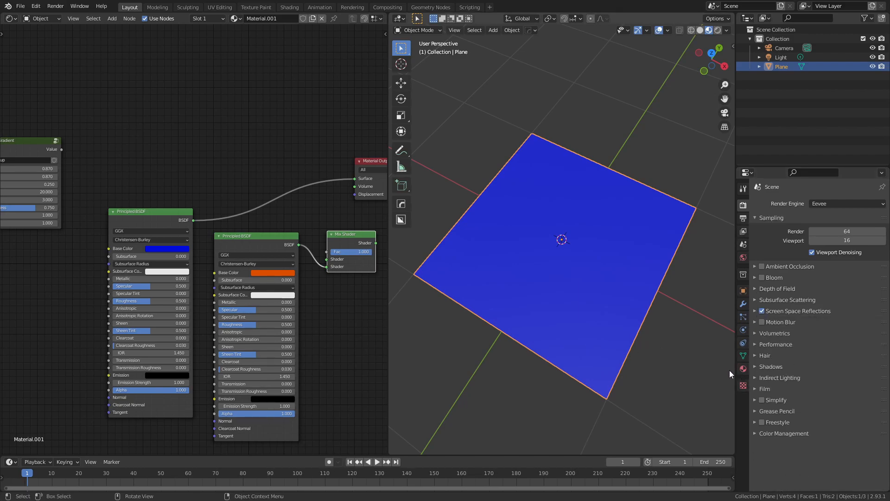
Step: Set the material's Blend Mode to Alpha Blend and disable Show Backface
left_click(743, 369)
scroll(840, 370, "down", 15)
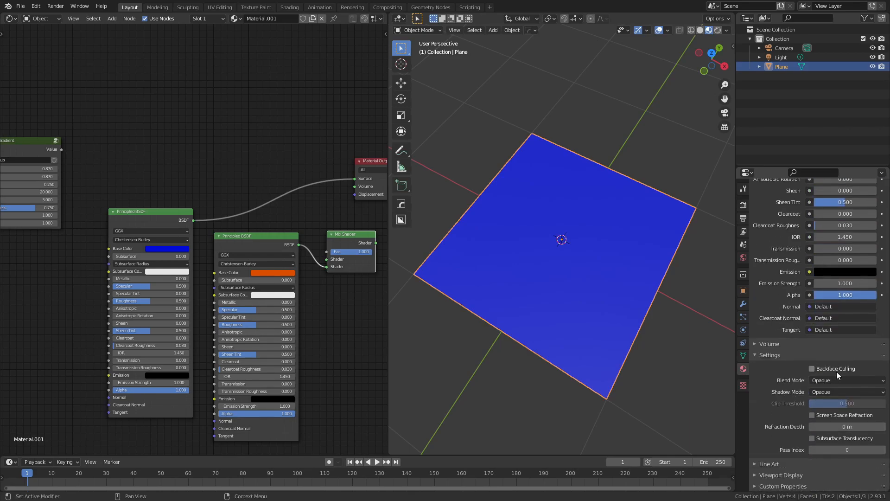
left_click(838, 382)
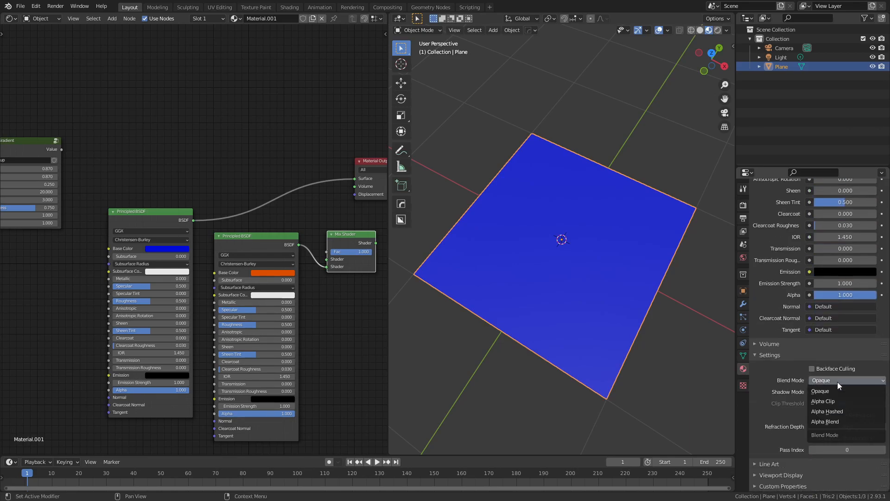
left_click(828, 421)
left_click(812, 415)
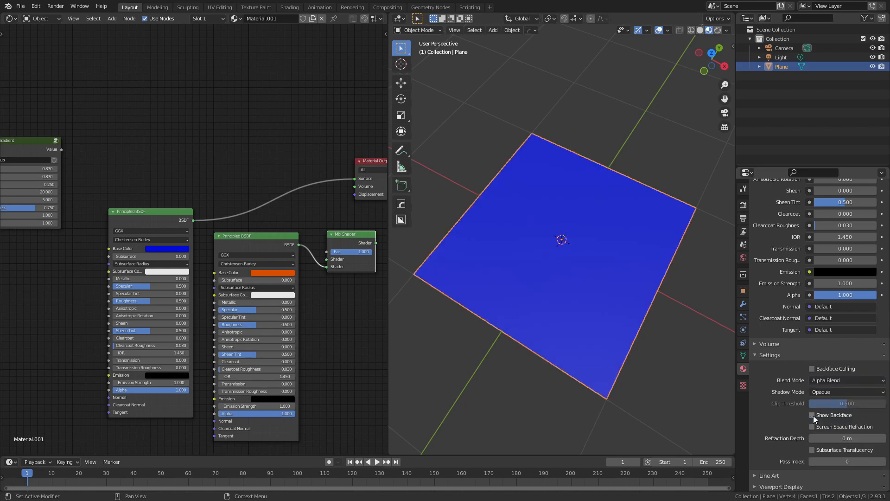
Step: Connect the Rectangular Gradient's Value output to the blue Principled BSDF's Alpha, and inspect the deselected plane's transparent edges
middle_click_drag(153, 188, 281, 135)
left_click_drag(151, 92, 238, 339)
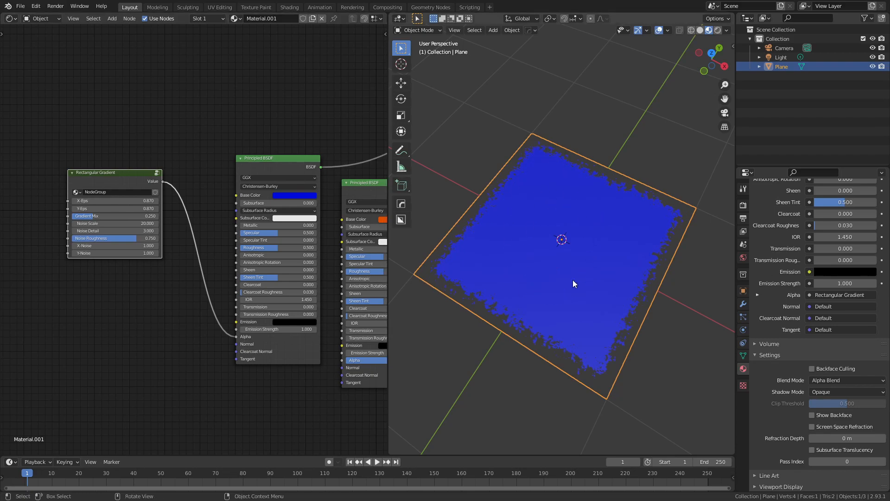
middle_click_drag(517, 284, 529, 230)
left_click(608, 377)
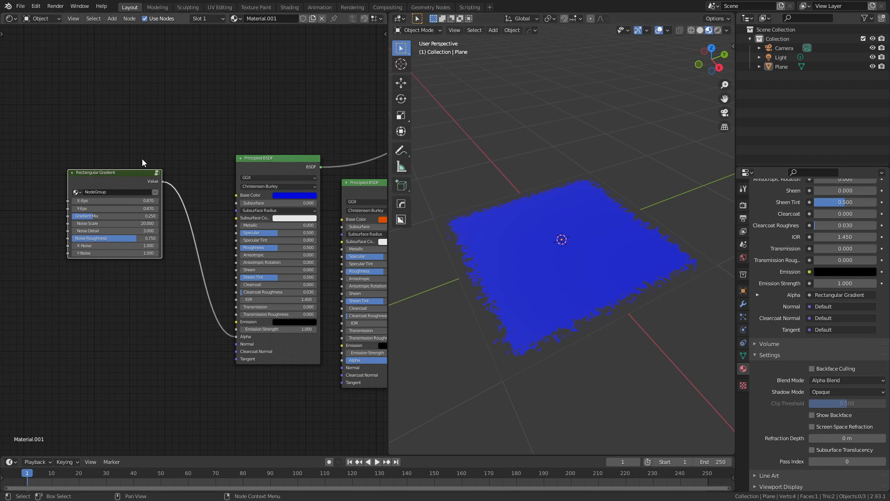
Step: Preview the Rectangular Gradient's Value output on the plane and position the node with free space around it
left_click_drag(113, 172, 129, 160)
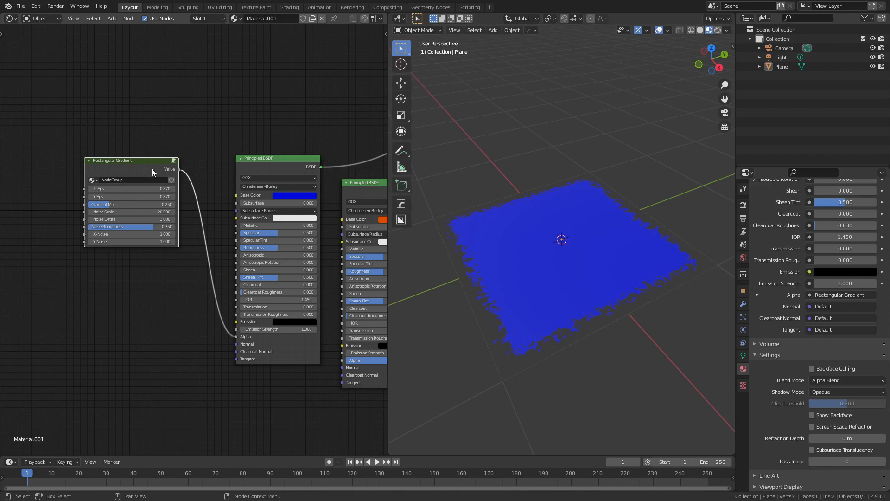
left_click_drag(132, 162, 81, 157)
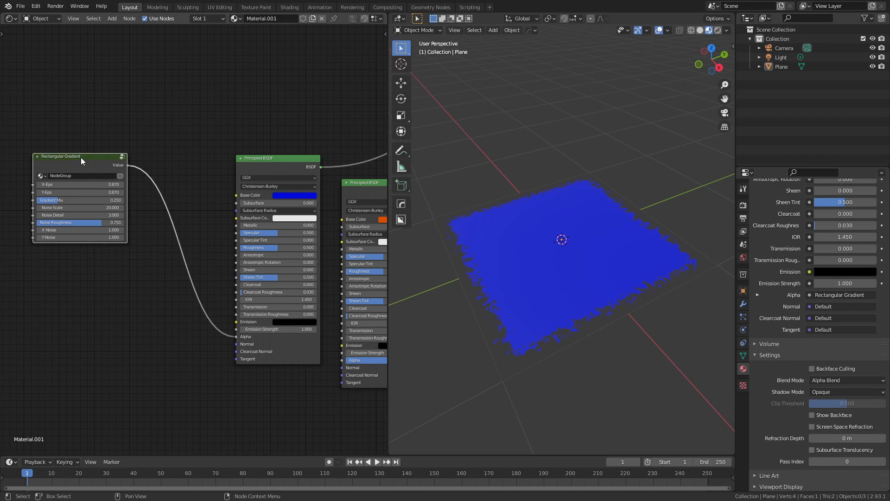
left_click_drag(92, 159, 79, 114)
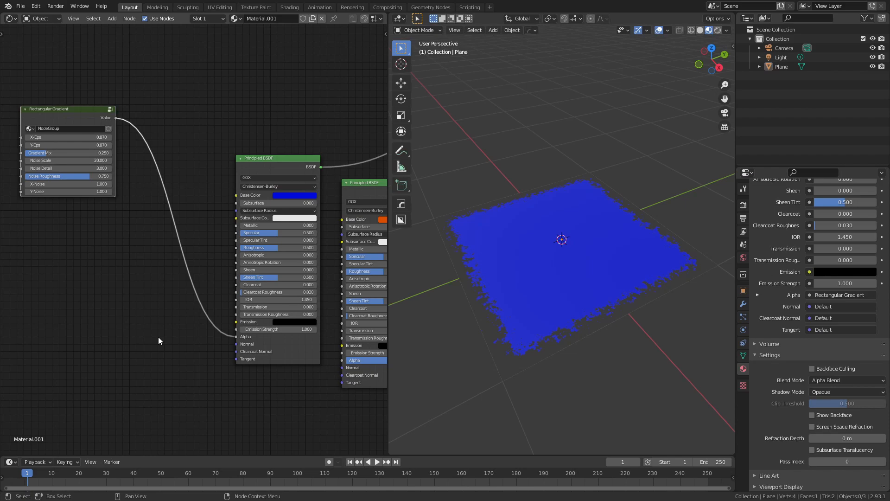
left_click_drag(69, 103, 74, 109)
left_click(78, 116, "ctrl+shift")
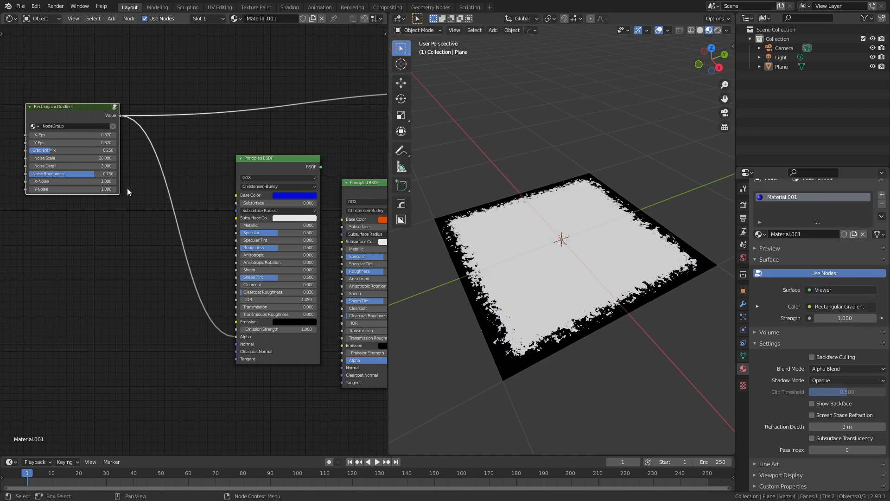
middle_click_drag(137, 184, 255, 203)
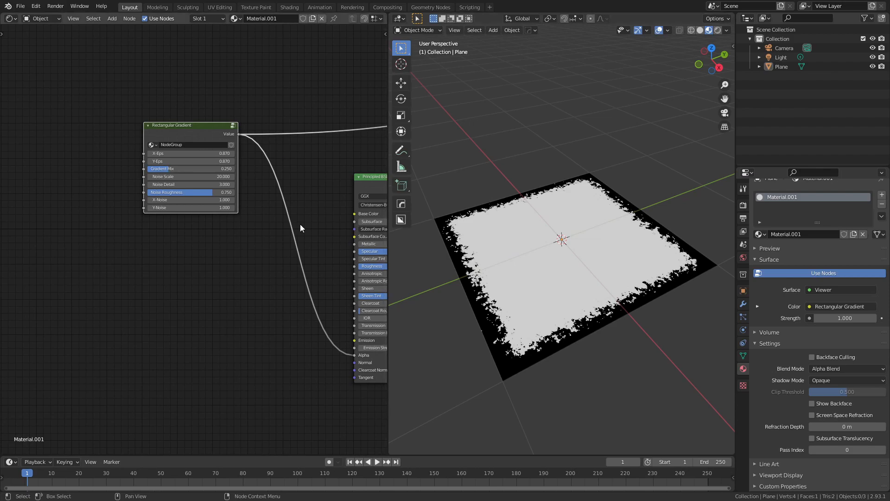
left_click_drag(169, 128, 114, 122)
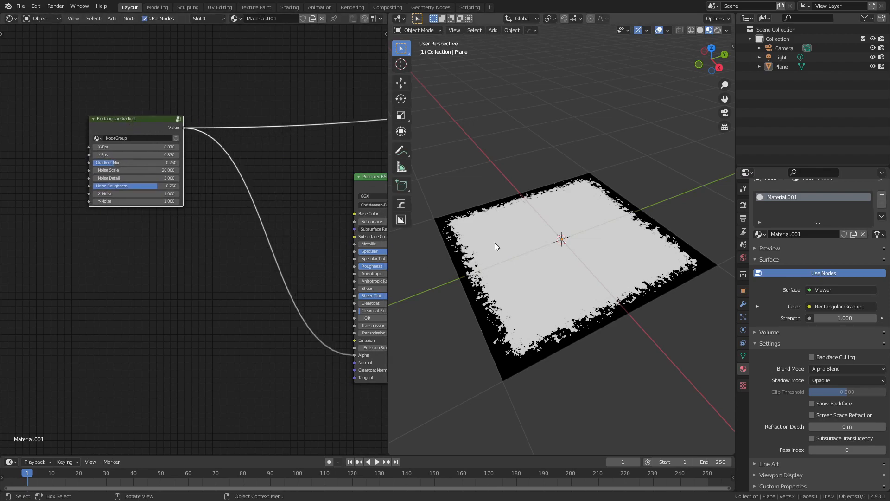
Step: Add a Noise Texture node below the Rectangular Gradient node
left_click(179, 272)
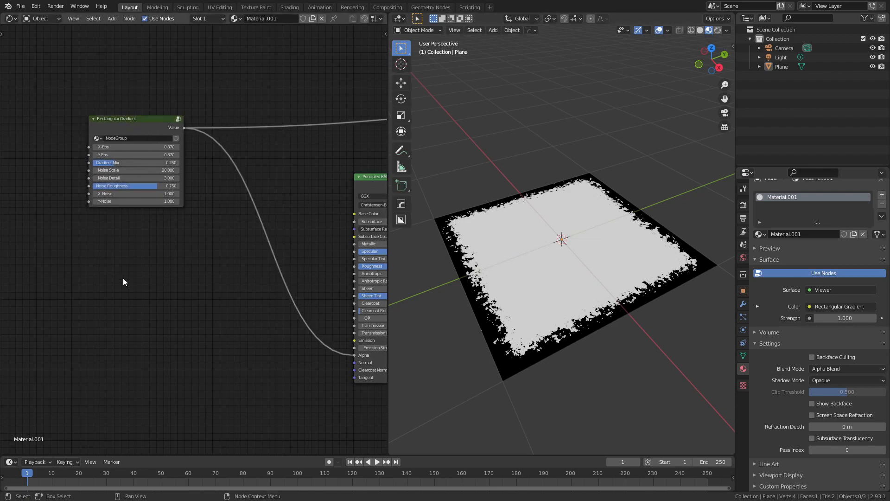
key("shift+a")
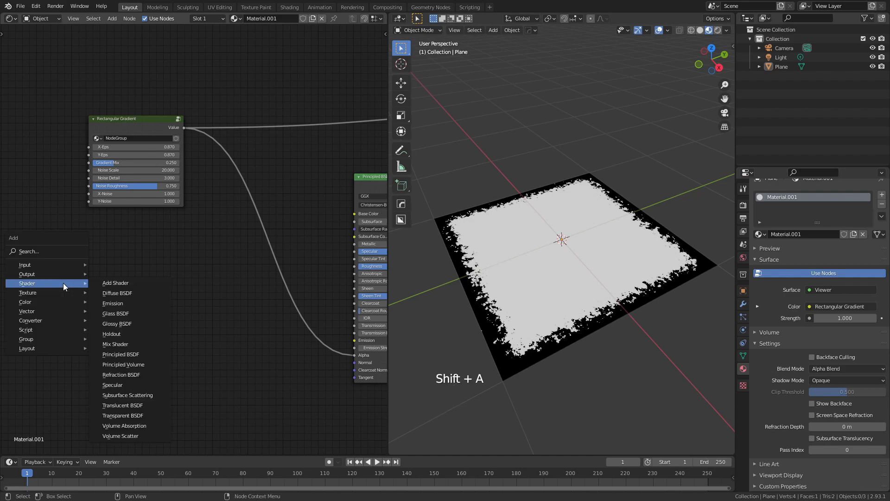
mouse_move(34, 293)
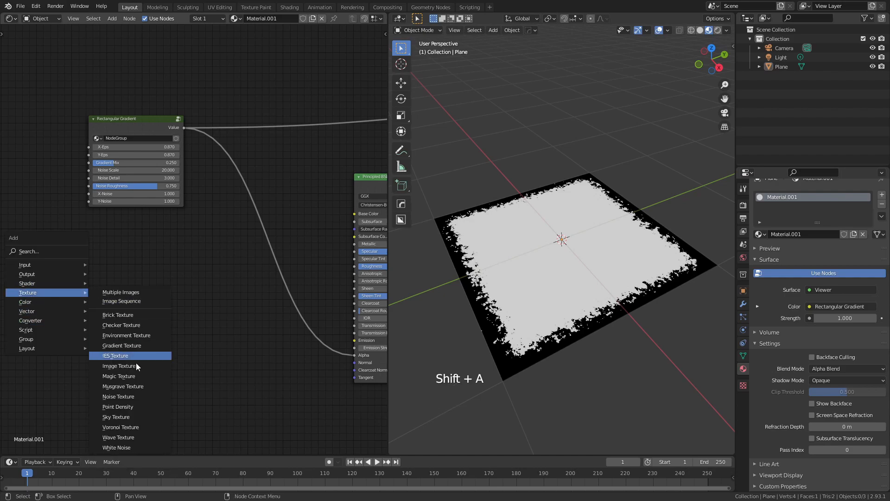
left_click(118, 397)
left_click(135, 271)
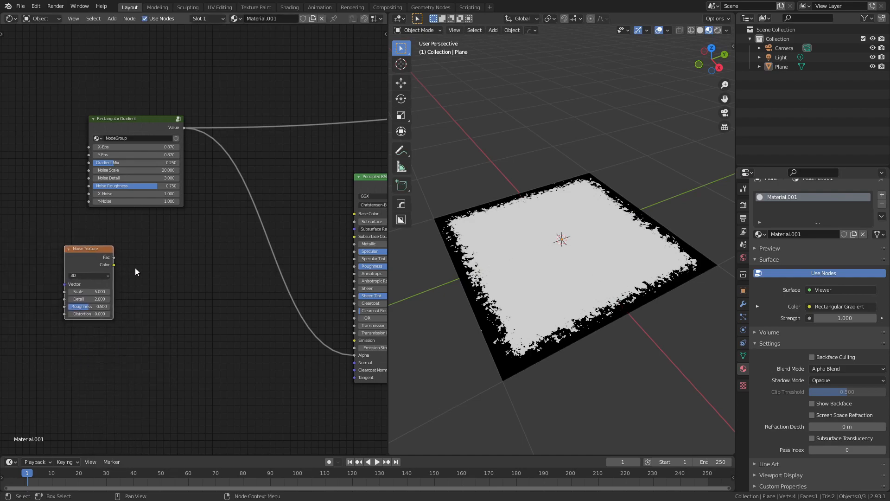
Step: Add a ColorRamp node beside the Noise Texture and feed the noise Color output into its Fac
scroll(136, 272, "up", 3)
key("shift+a")
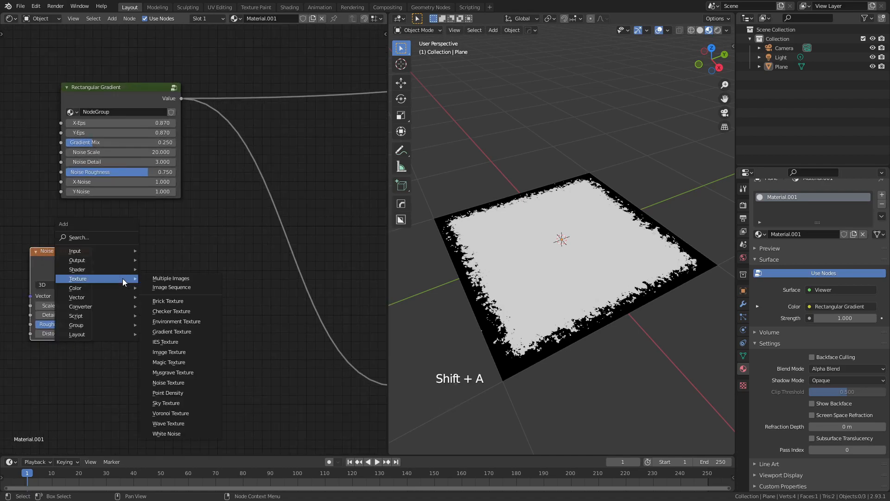
mouse_move(110, 306)
left_click(180, 330)
left_click(107, 269)
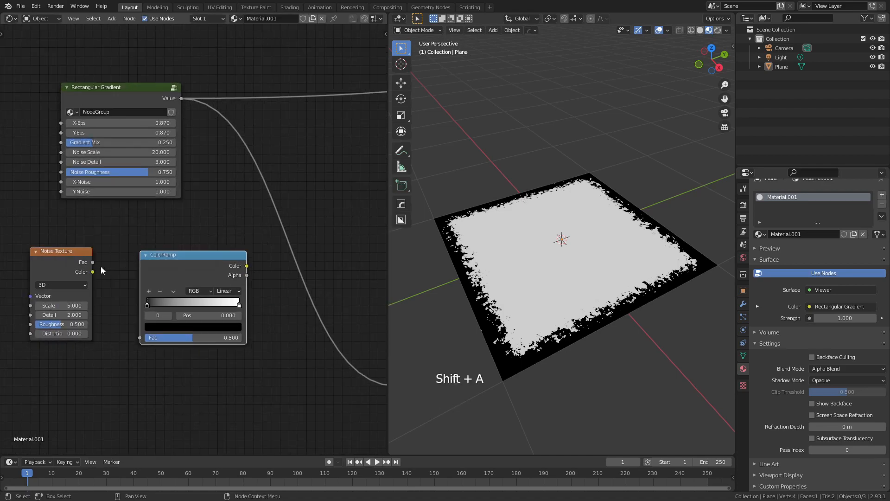
left_click_drag(93, 274, 140, 338)
Step: Set the ColorRamp interpolation to Constant and move its white stop to position 0.464
left_click(231, 292)
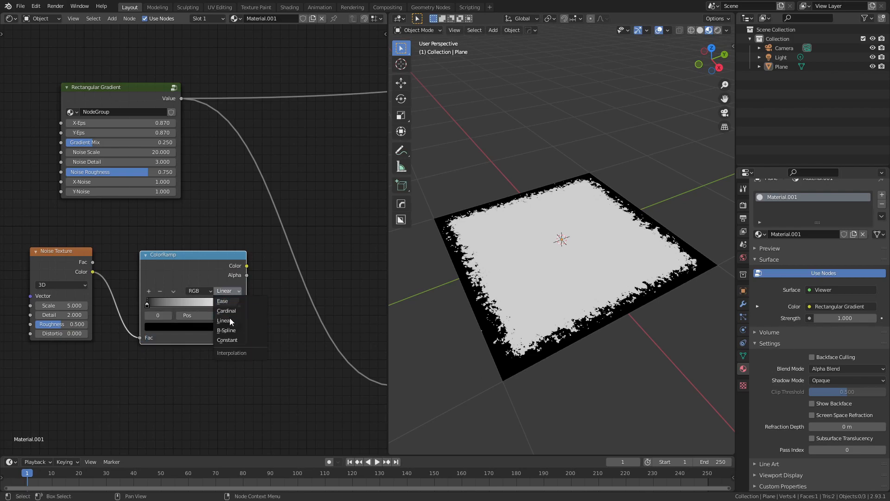
left_click(233, 342)
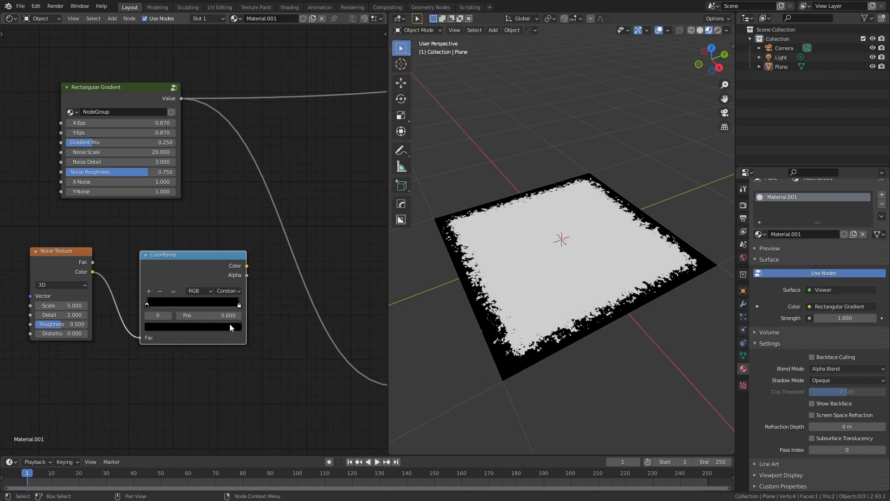
left_click_drag(240, 308, 190, 307)
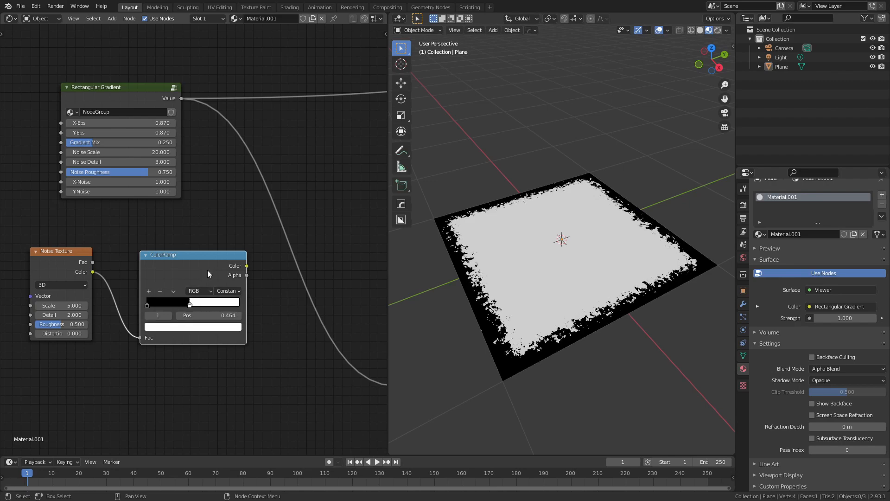
Step: Preview the ColorRamp's Color output on the plane and set the Noise Texture's Scale to 15
left_click(204, 265, "ctrl+shift")
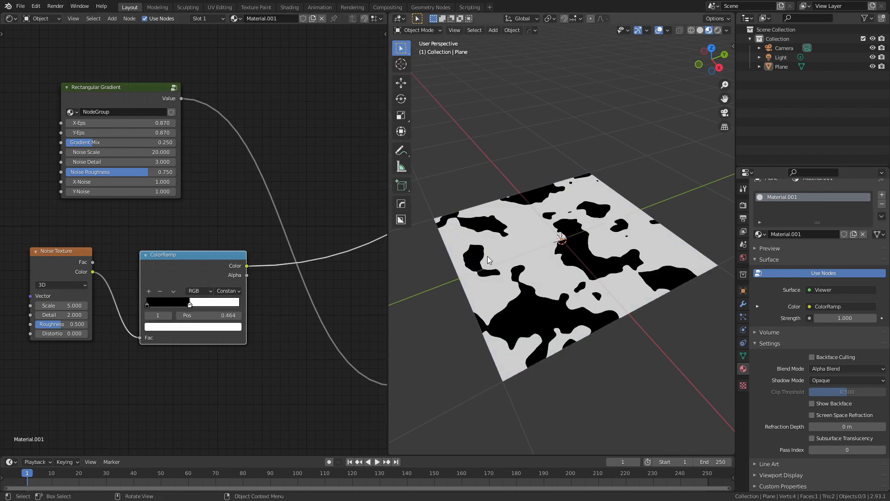
middle_click_drag(489, 261, 544, 293)
left_click(69, 306)
type("15")
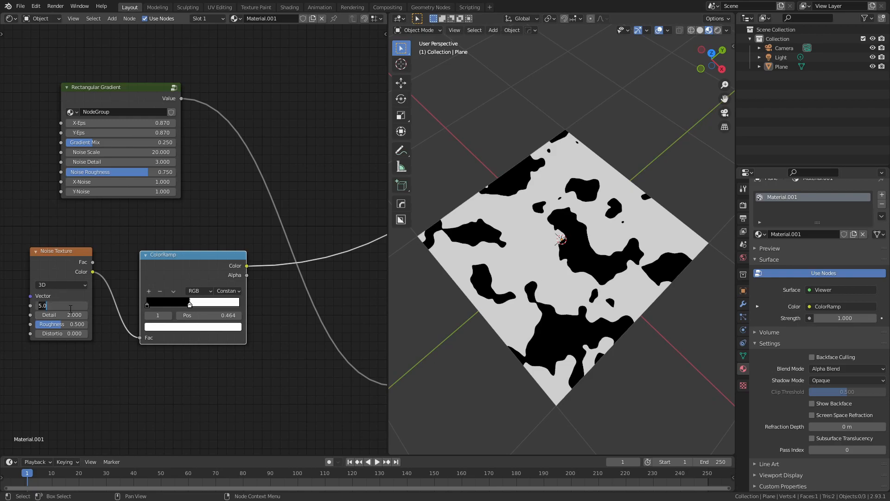
key("Return")
Step: Set the Noise Texture's Detail to 3 and its Roughness to 0.75
left_click(69, 315)
type("2.0")
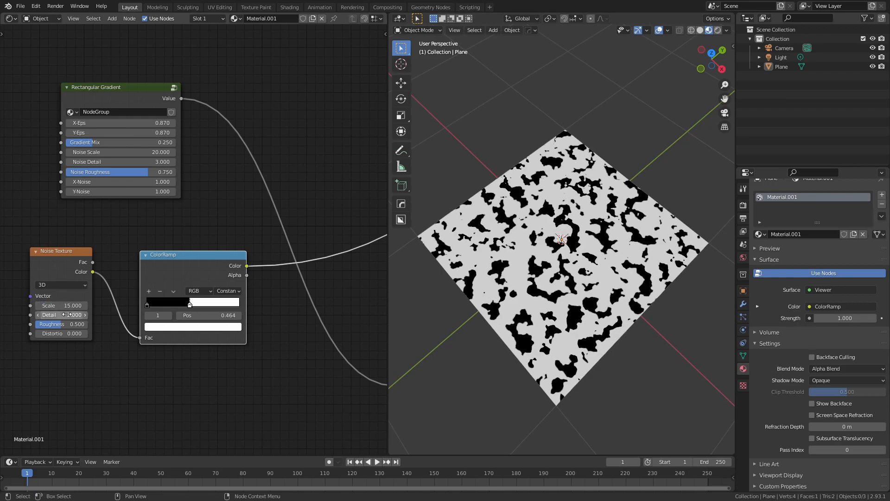
key("BackSpace")
key("BackSpace")
key("BackSpace")
type("3")
key("Return")
left_click(57, 322)
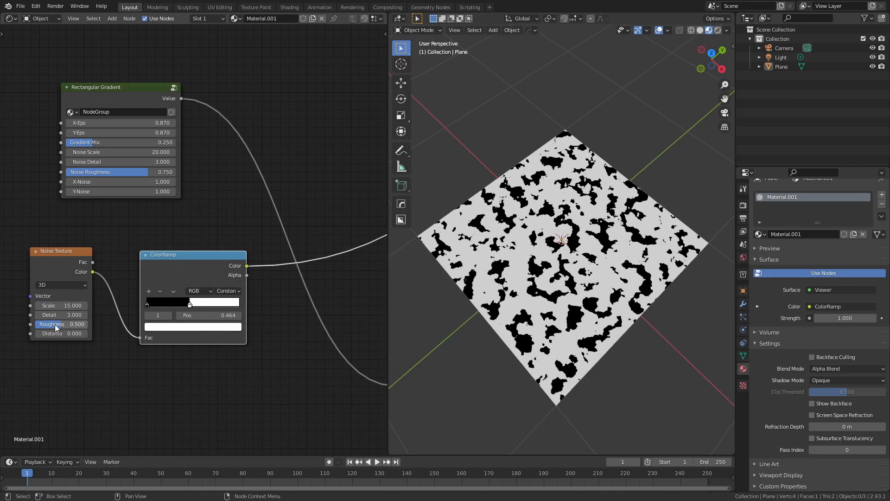
type("0.75")
key("Return")
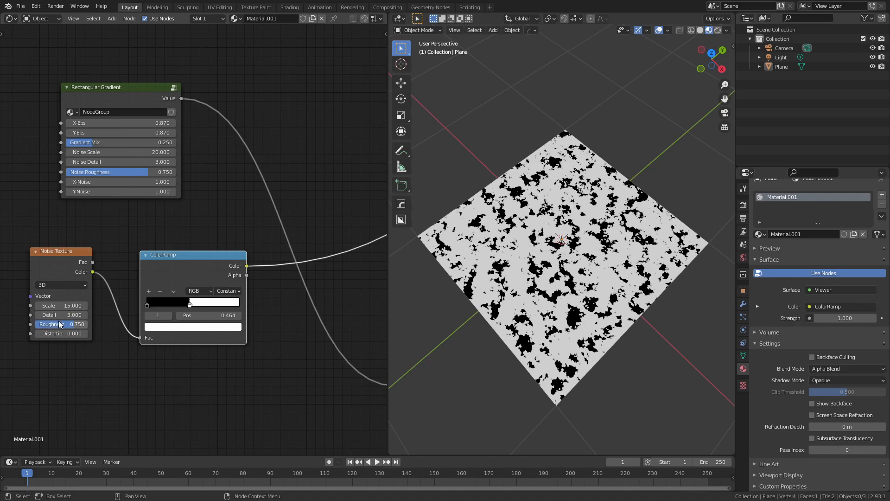
Step: Add a Math node set to Multiply between the Rectangular Gradient and the first Principled BSDF
middle_click_drag(220, 246, 132, 250)
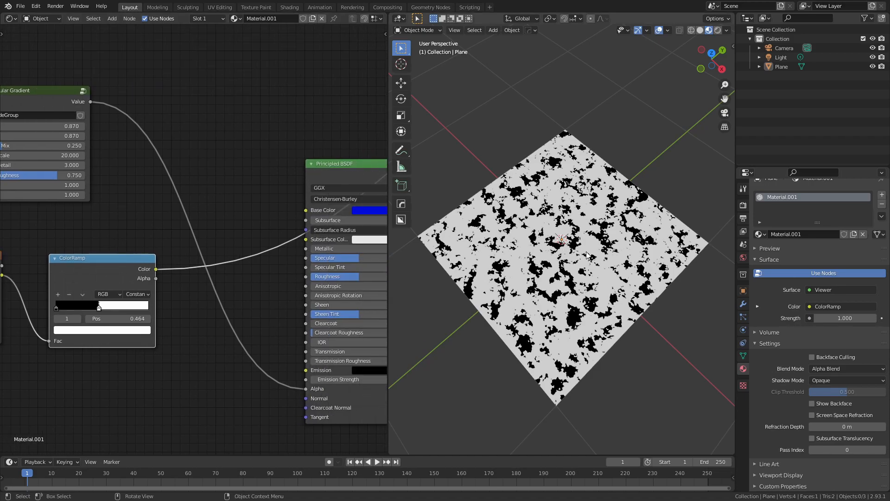
middle_click_drag(224, 210, 278, 210)
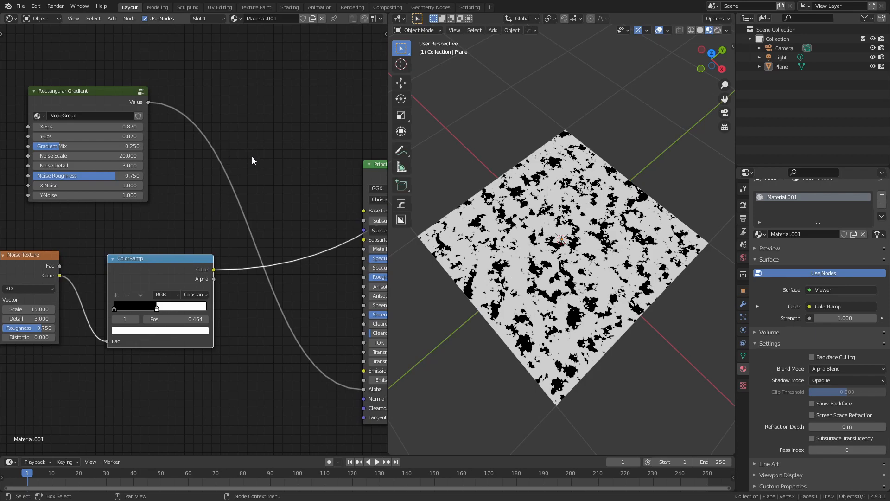
key("shift+a")
mouse_move(250, 159)
left_click(297, 230)
left_click(306, 185)
left_click(308, 184)
left_click(299, 230)
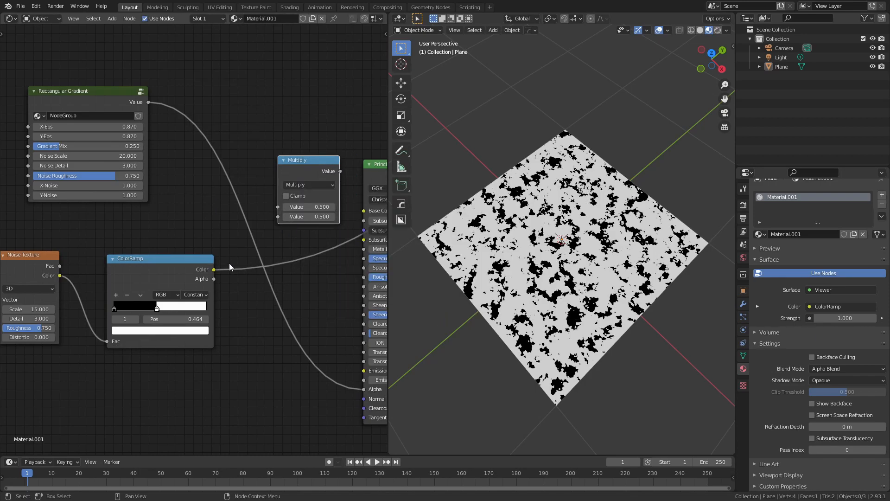
Step: Feed the Rectangular Gradient's Value and the ColorRamp's Color into the Multiply node and preview its output
left_click_drag(214, 269, 278, 217)
left_click_drag(148, 103, 277, 207)
left_click(318, 168, "ctrl+shift")
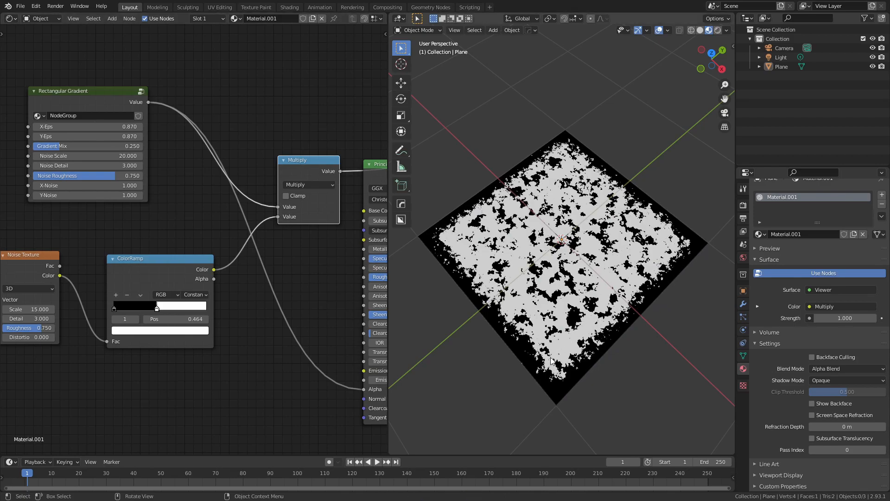
Step: Move the ColorRamp's white stop to position 0.345 and reduce the Rectangular Gradient's Gradient Mix to 0.013
mouse_move(158, 311)
left_mouse_down()
mouse_move(139, 312)
mouse_move(183, 312)
mouse_move(146, 310)
left_mouse_up()
middle_click_drag(34, 254, 106, 262)
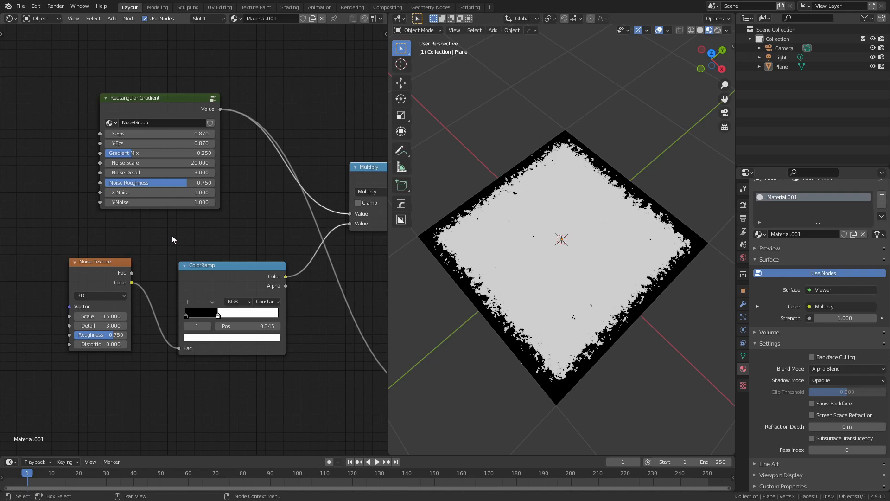
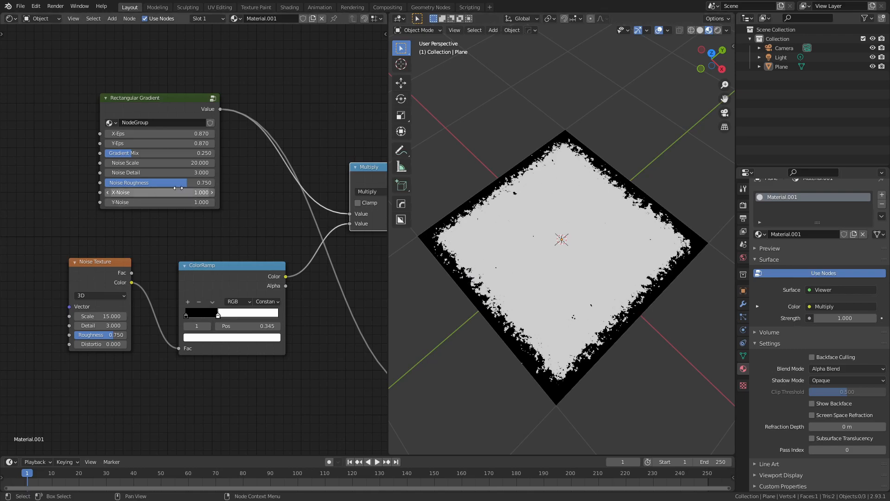
left_click_drag(163, 153, 9, 154, "shift")
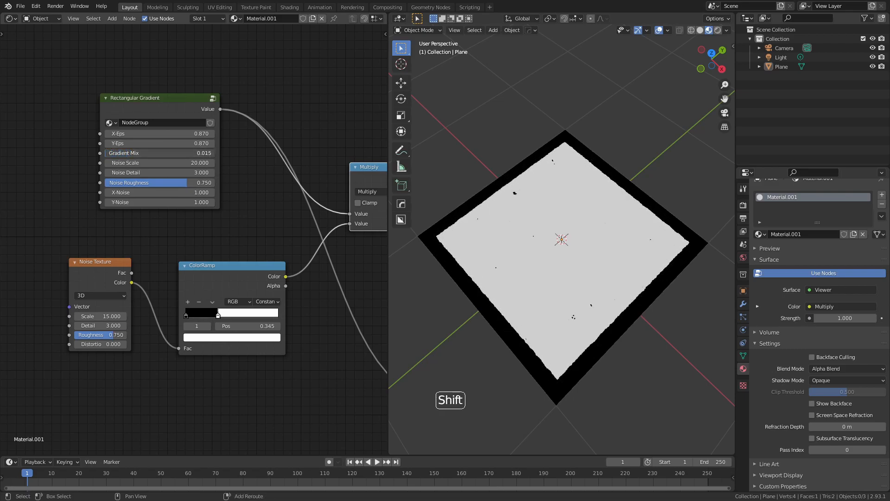
scroll(542, 250, "up", 4)
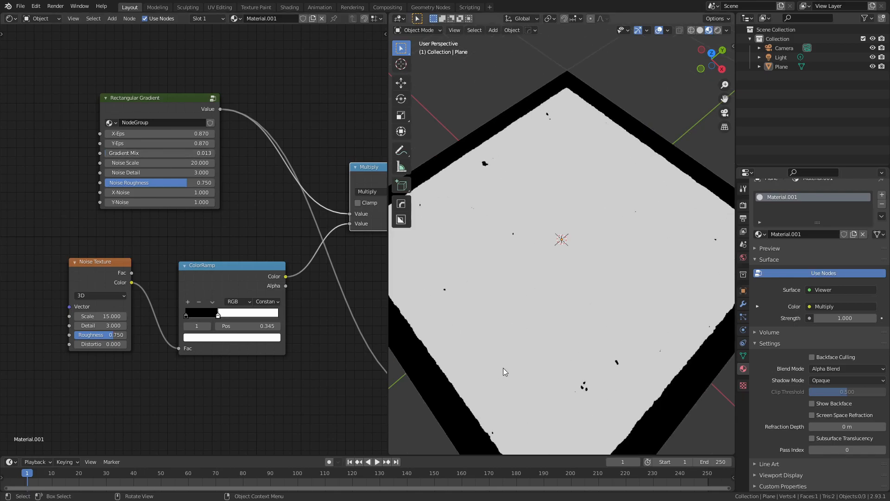
mouse_move(218, 316)
left_mouse_down()
mouse_move(258, 313)
mouse_move(214, 313)
mouse_move(224, 313)
left_mouse_up()
Step: Move the blue Principled BSDF node down to clear the space around the Multiply node
scroll(304, 265, "down", 6)
middle_click_drag(354, 266, 192, 240)
left_click_drag(270, 182, 267, 215)
scroll(321, 200, "down", 2)
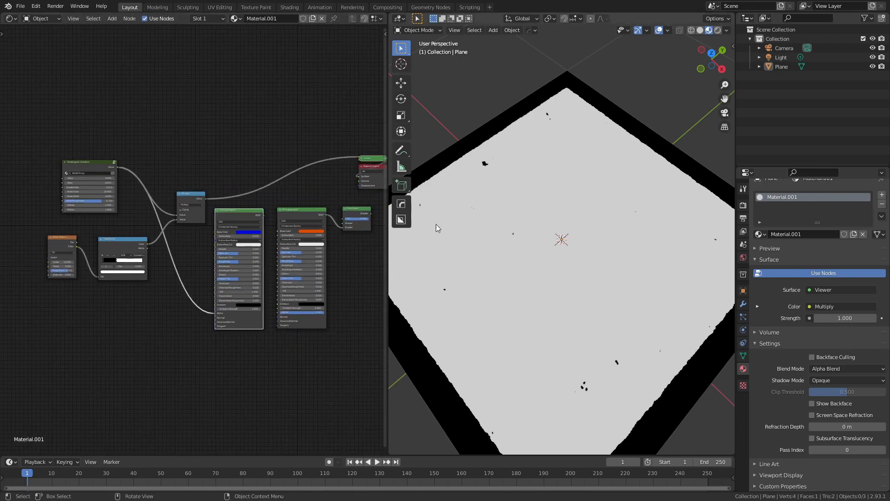
Step: Switch the render engine to Cycles with GPU Compute and show the viewport in Rendered shading
left_click(744, 205)
left_click(844, 202)
left_click(830, 234)
left_click(837, 228)
left_click(830, 248)
key("z")
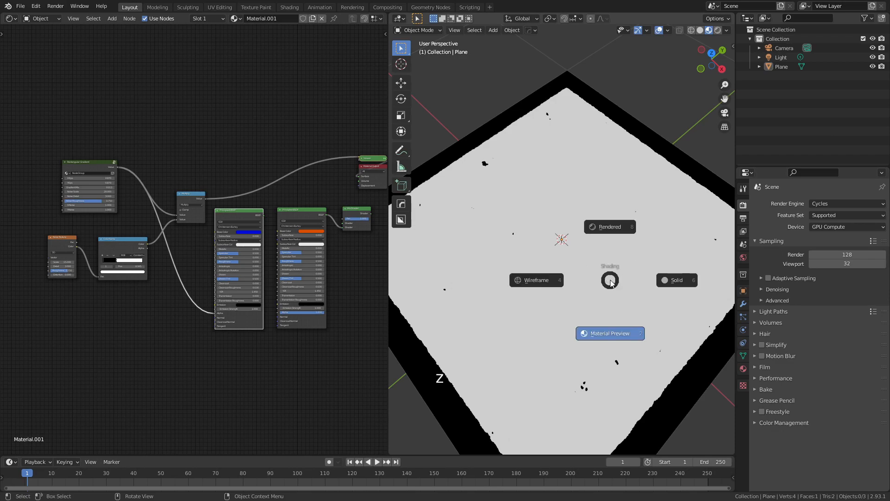
left_click(611, 218)
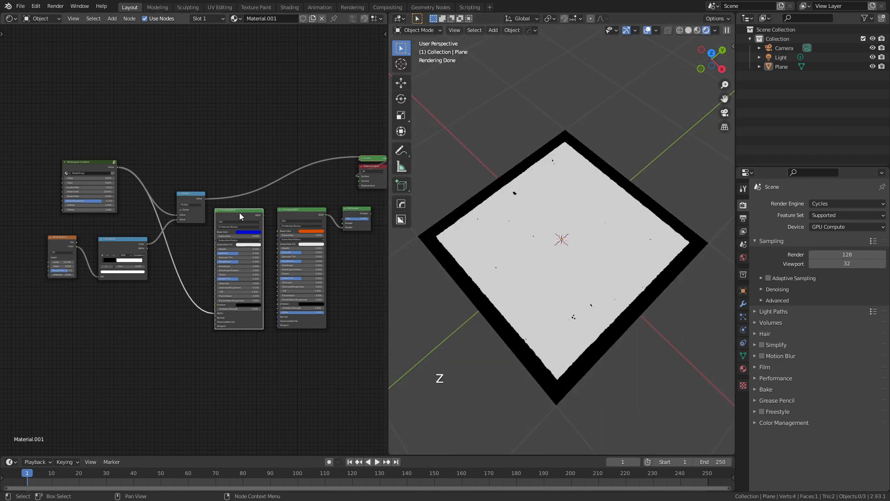
Step: Change the blue Principled BSDF's Base Color to white and set its Transmission to 1.0
left_click(246, 234)
left_click(254, 190)
scroll(232, 226, "up", 2)
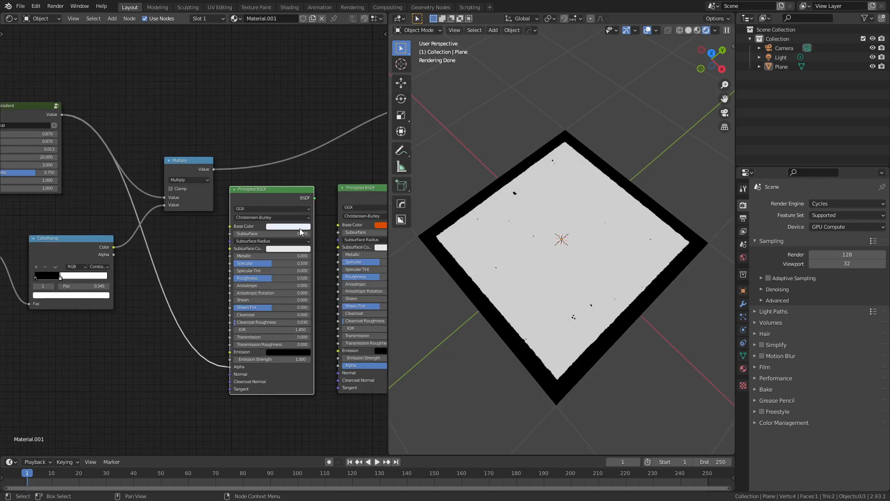
left_click(300, 228)
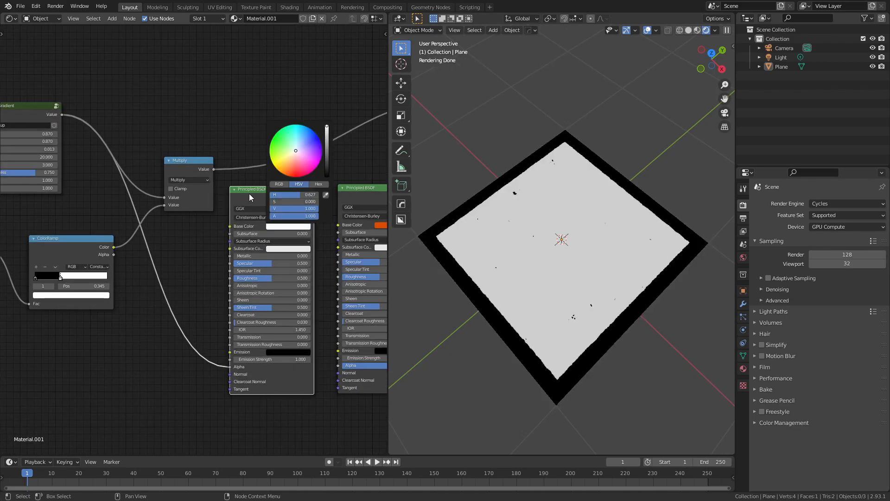
left_click_drag(263, 338, 320, 337)
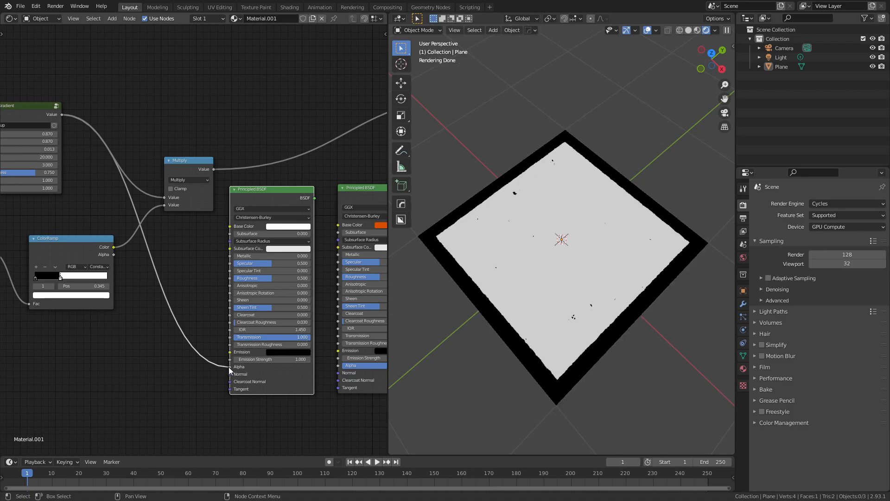
Step: Disconnect the Rectangular Gradient from the white Principled BSDF's Alpha and set that shader's Roughness to 0.2
left_click_drag(229, 366, 260, 266)
left_click(263, 277)
type("0.2")
key("Return")
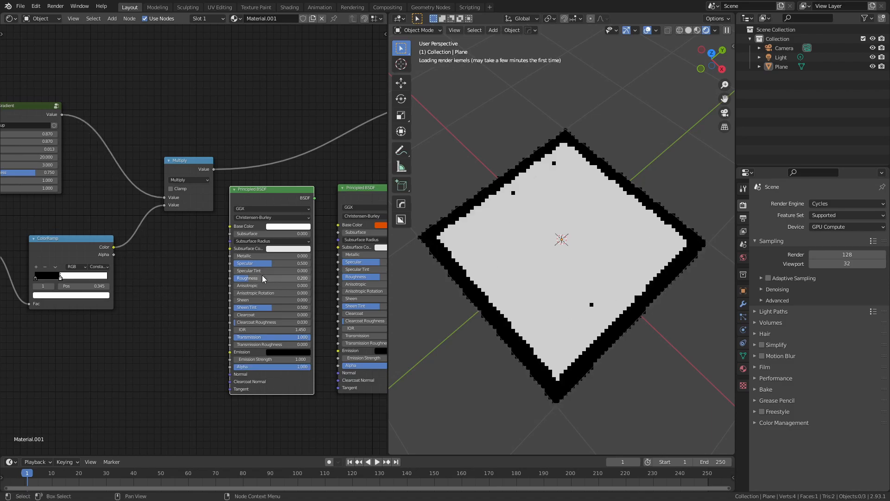
Step: Connect the white Principled BSDF to the Mix Shader's first Shader input
middle_click_drag(253, 235, 172, 230)
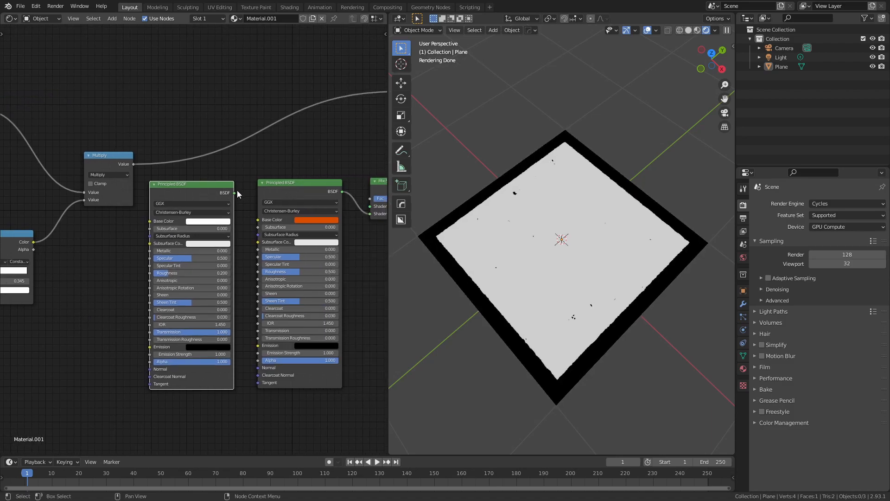
left_click_drag(235, 193, 370, 206)
scroll(324, 209, "down", 2)
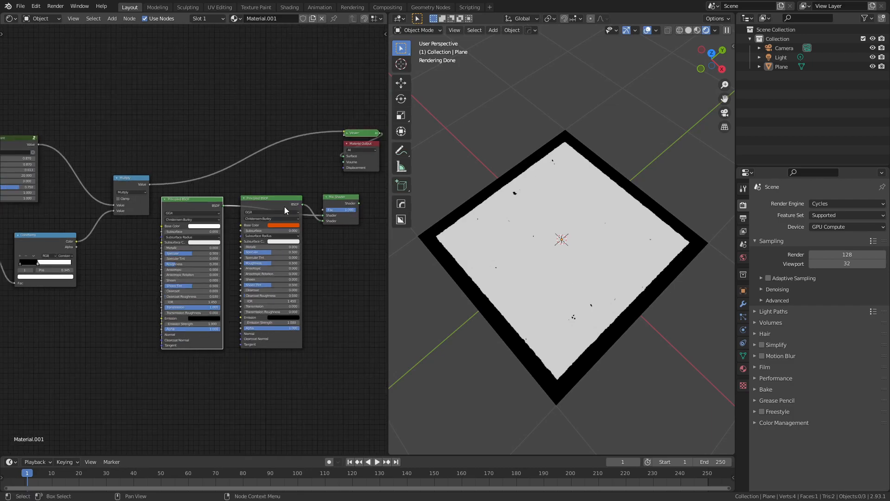
Step: Move the orange Principled BSDF lower and change its Base Color to blue
left_click_drag(268, 201, 263, 235)
left_click(270, 259)
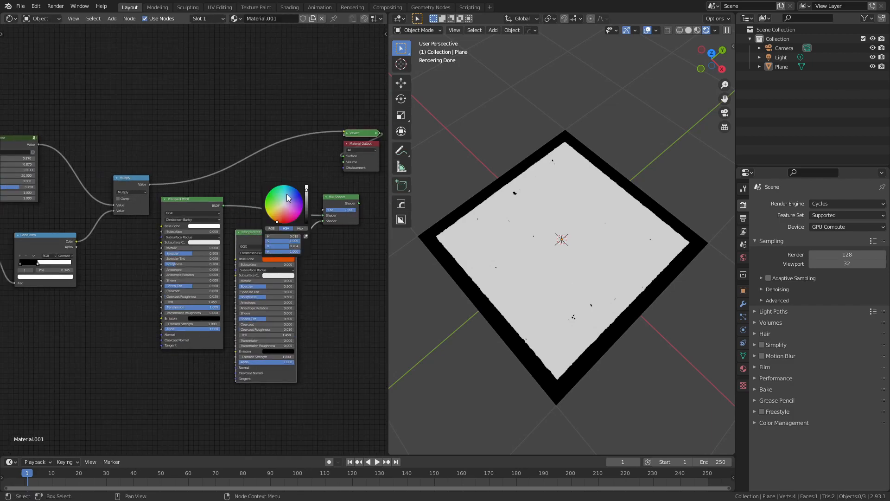
left_click(292, 195)
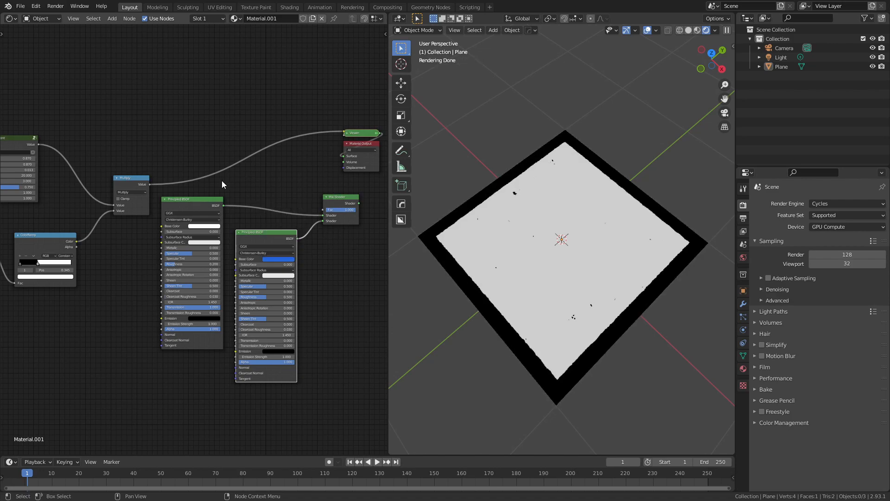
Step: Drive the Mix Shader's Fac with the Multiply Value, tidy the nodes and link the Mix Shader to the Material Output's Surface
mouse_move(147, 186)
left_mouse_down()
mouse_move(163, 178)
mouse_move(324, 210)
left_mouse_up()
left_click_drag(140, 182, 143, 163)
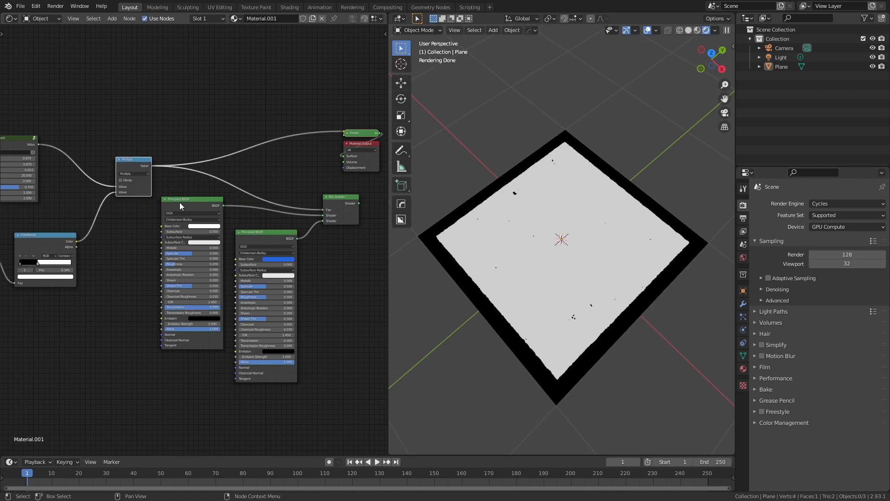
left_click_drag(180, 202, 179, 212)
left_click_drag(330, 208, 344, 156)
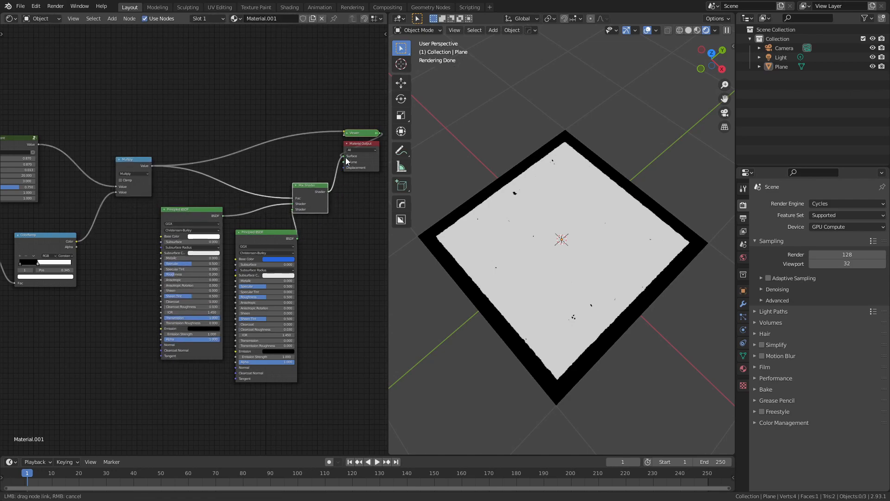
scroll(565, 294, "up", 2)
middle_click_drag(442, 325, 473, 301)
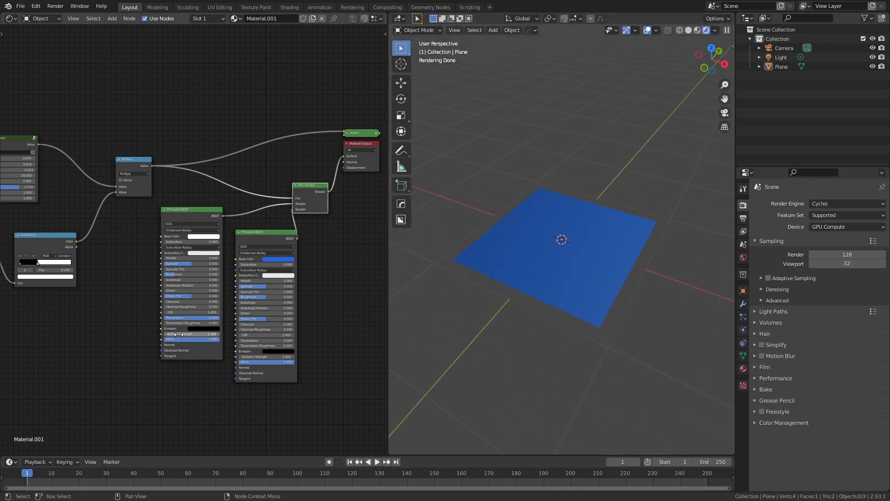
Step: Add a second plane, move it below the textured plane and scale it up into a large floor
key("shift+a")
left_click(552, 186)
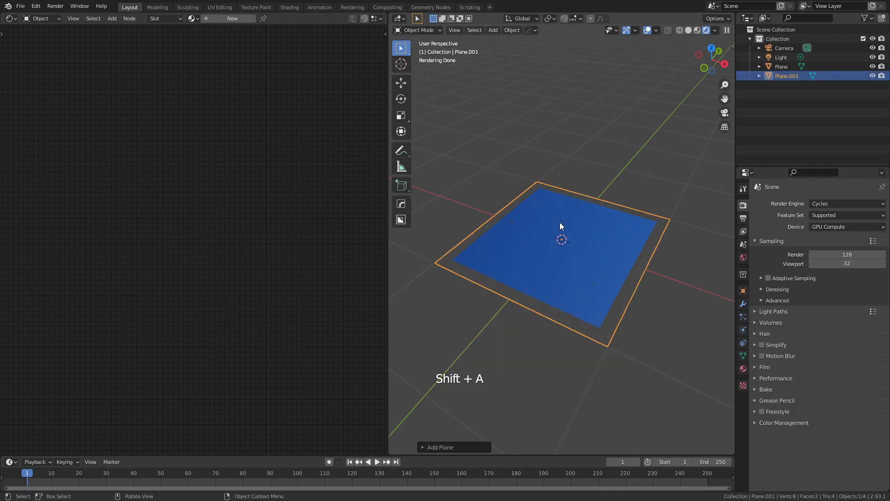
key("g")
key("s")
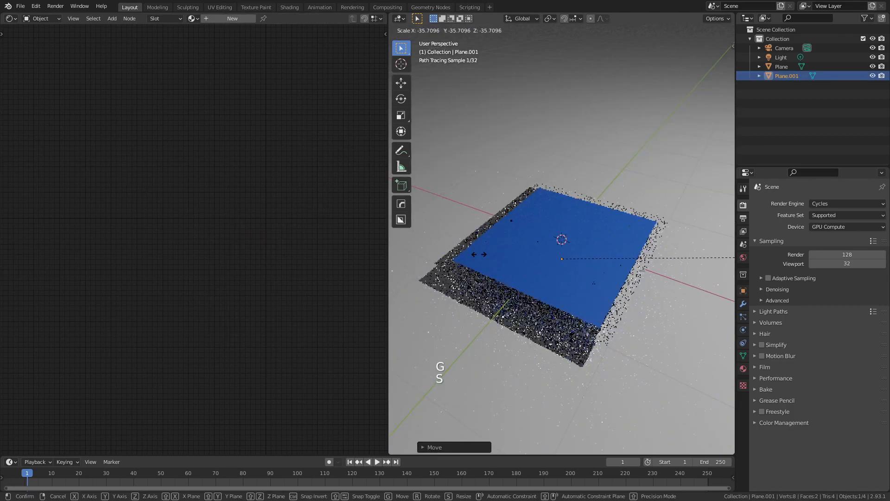
left_click(483, 260)
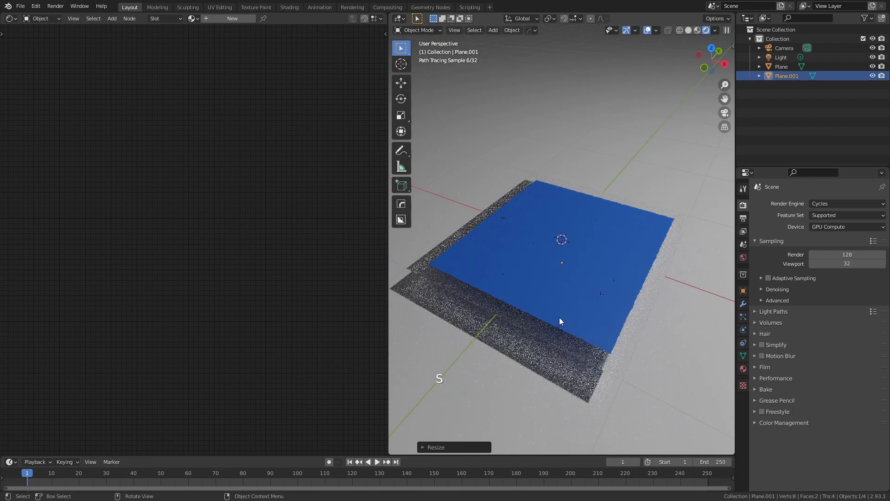
Step: Add a Solidify modifier with a thickness of 0.09 m to the textured plane and inspect it from above
left_click(541, 319)
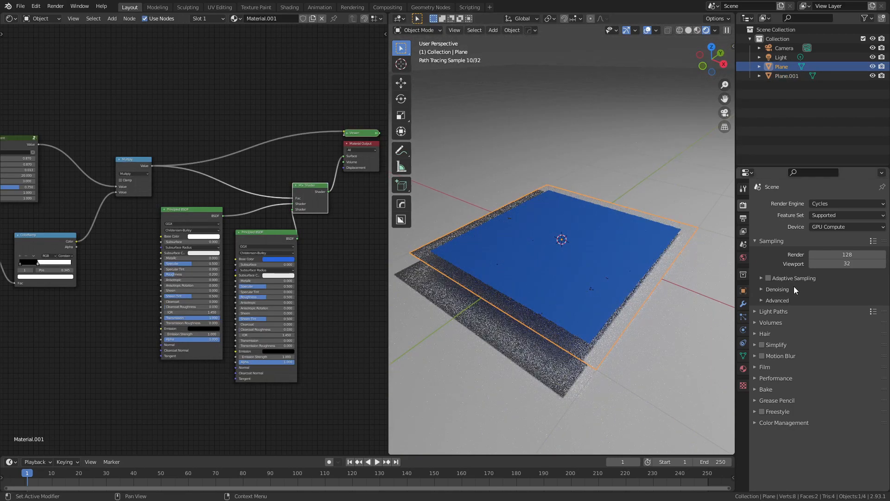
left_click(743, 303)
left_click(788, 203)
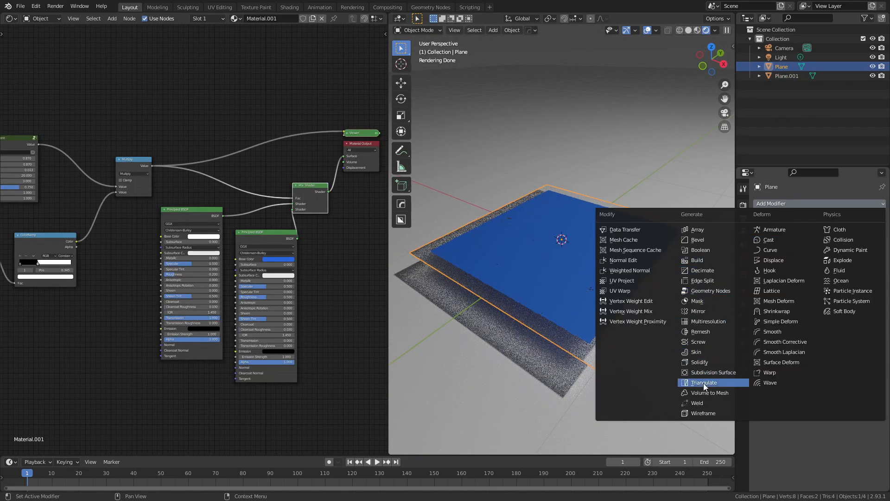
left_click(705, 365)
left_click_drag(832, 266, 853, 266)
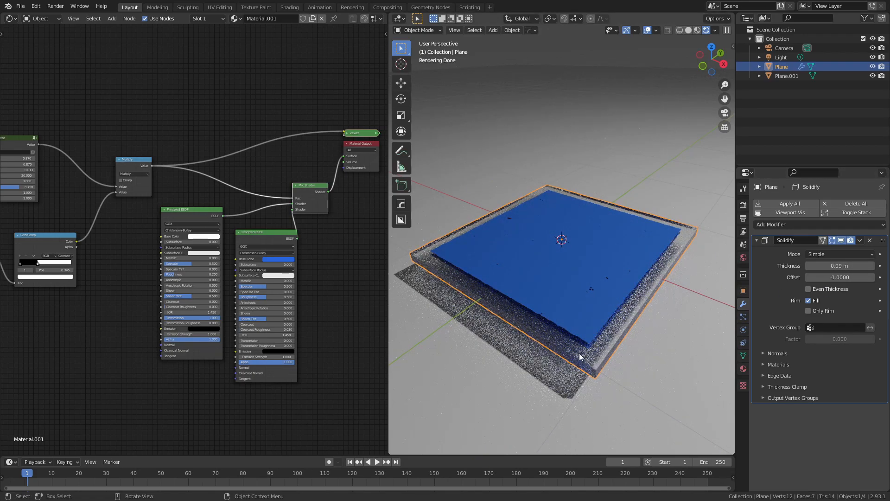
mouse_move(482, 290)
middle_mouse_down()
mouse_move(541, 273)
mouse_move(521, 282)
middle_mouse_up()
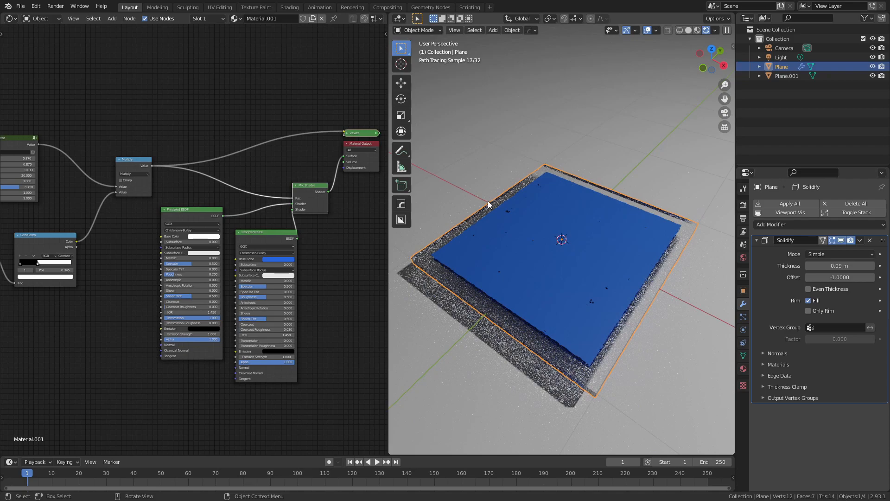
mouse_move(539, 209)
middle_mouse_down()
mouse_move(528, 266)
mouse_move(541, 125)
middle_mouse_up()
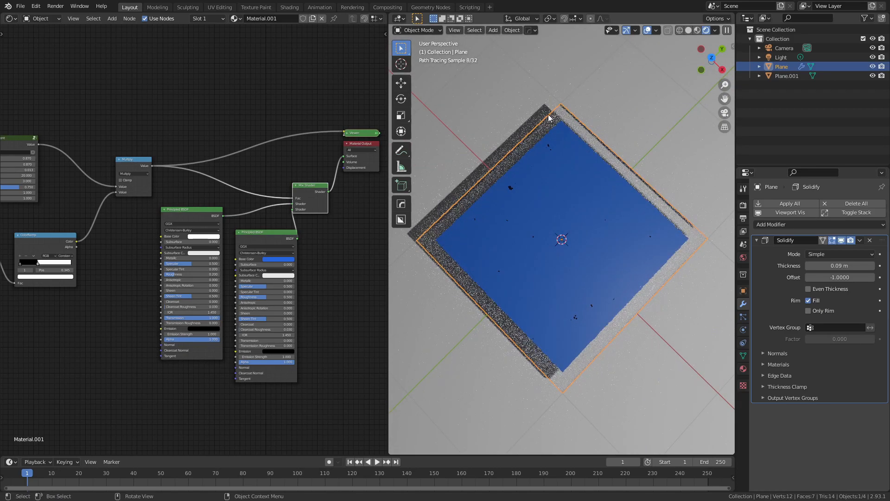
Step: Move the ColorRamp's white stop to position 0.895 and insert a keyframe on its position at frame 1
middle_click_drag(528, 314, 534, 288)
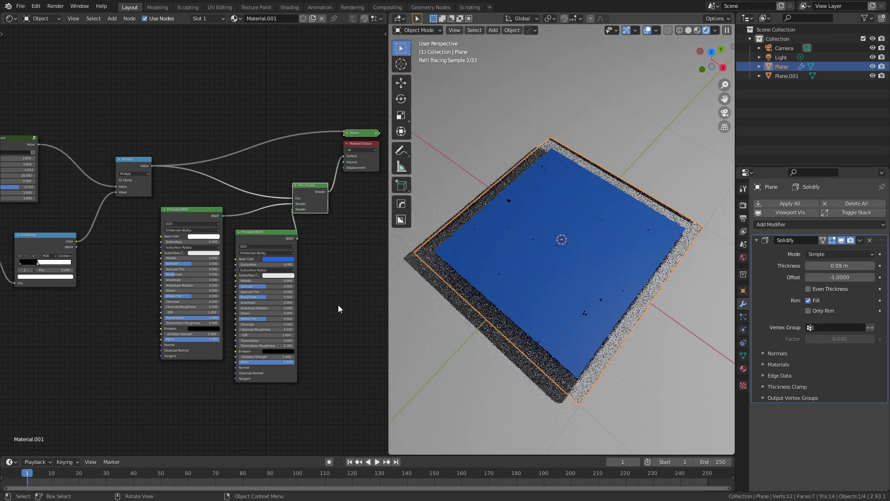
scroll(258, 314, "up", 3)
middle_click_drag(142, 301, 321, 269)
scroll(280, 297, "up", 2)
scroll(280, 297, "up", 3)
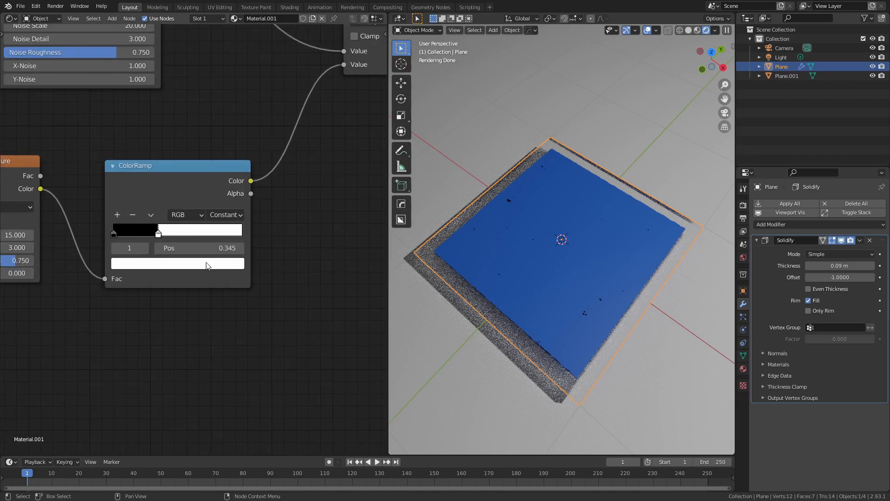
left_click_drag(158, 235, 236, 235)
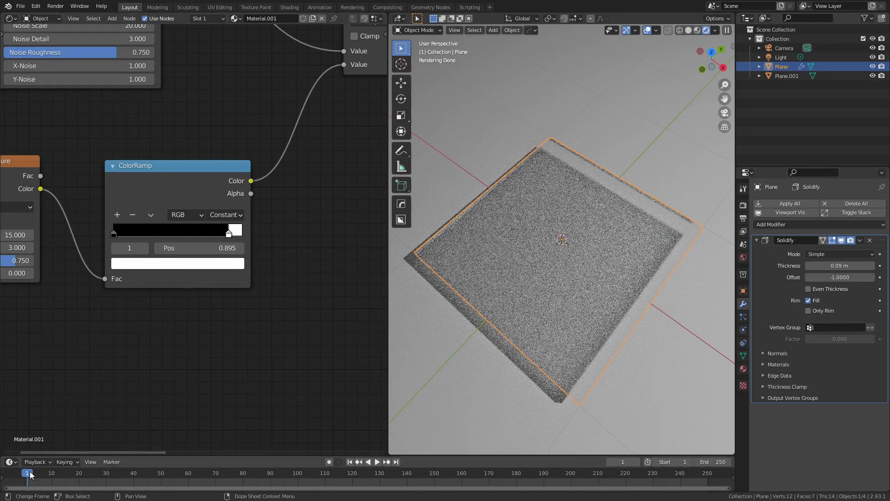
right_click(218, 248)
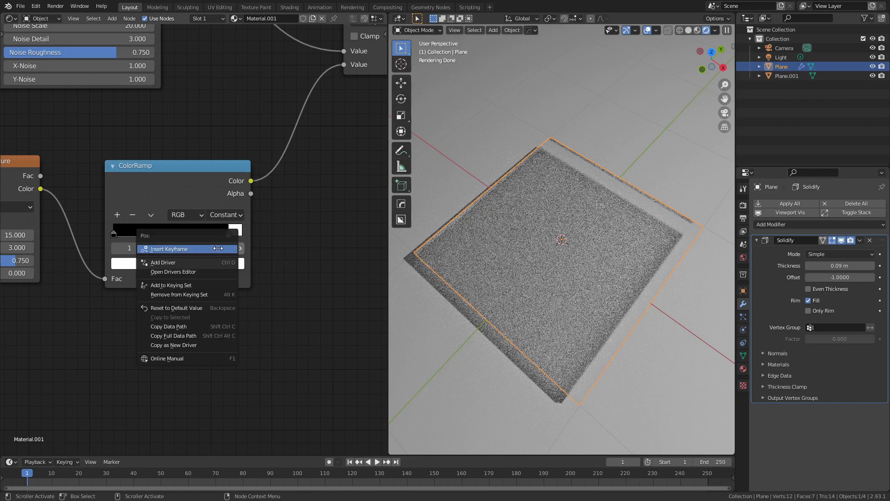
left_click(218, 249)
Step: At frame 24, move the ColorRamp's white stop to position 0.282 and insert another keyframe on its position
left_click(628, 462)
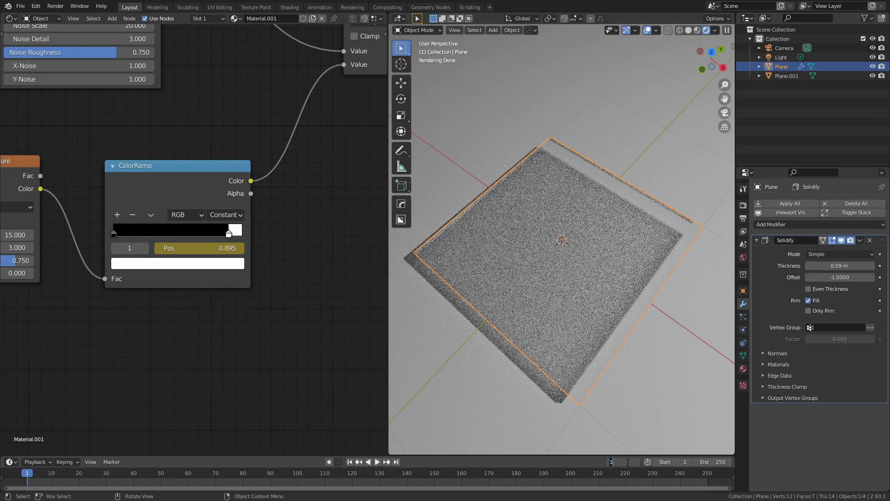
type("24")
key("Return")
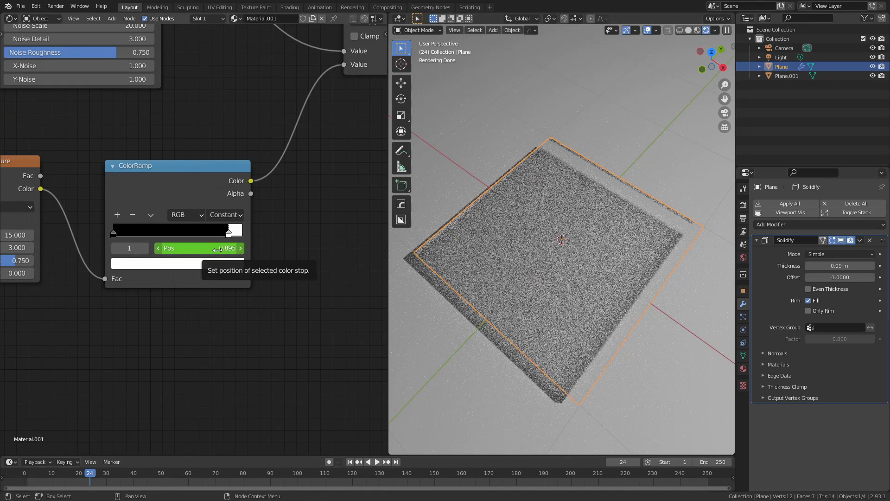
left_click_drag(229, 235, 147, 236)
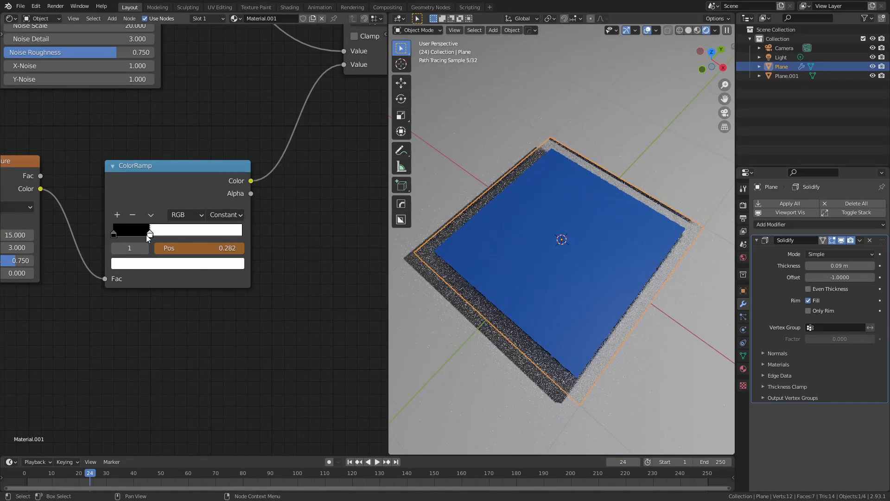
right_click(189, 249)
left_click(189, 250)
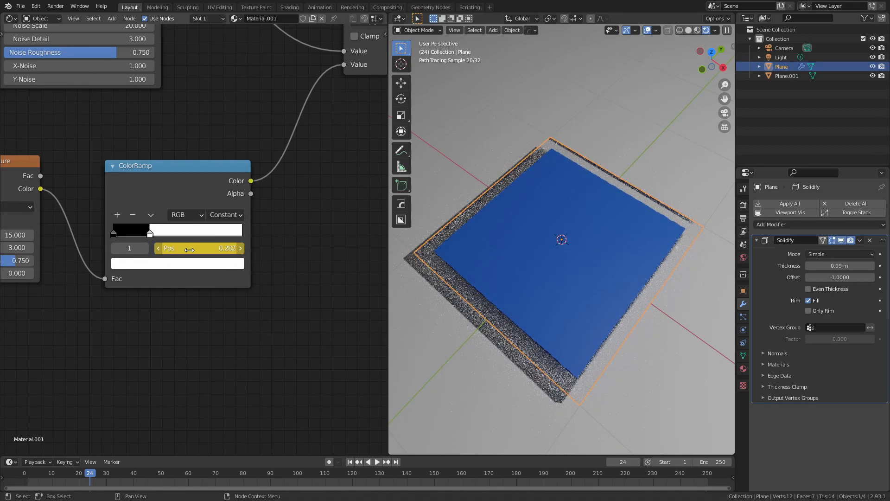
Step: Play the ColorRamp animation from frame 1, compare Material Preview with rendered shading, and inspect the plane from several angles
left_click(348, 461)
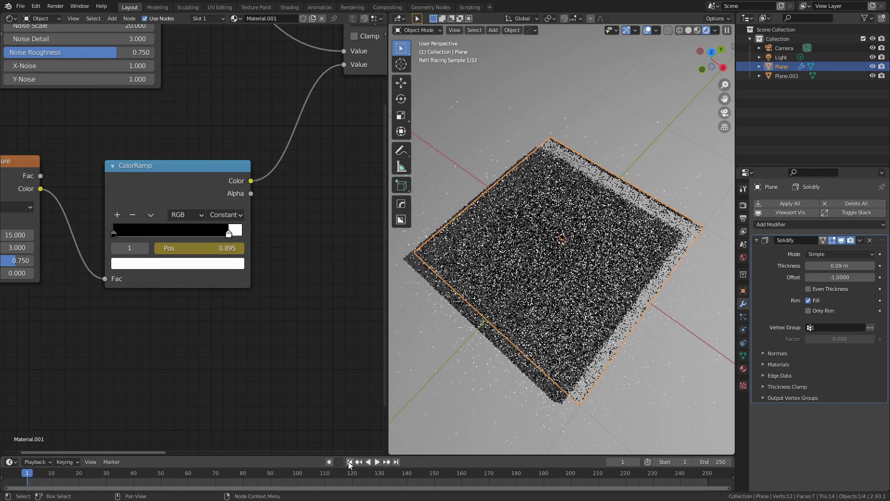
left_click(378, 462)
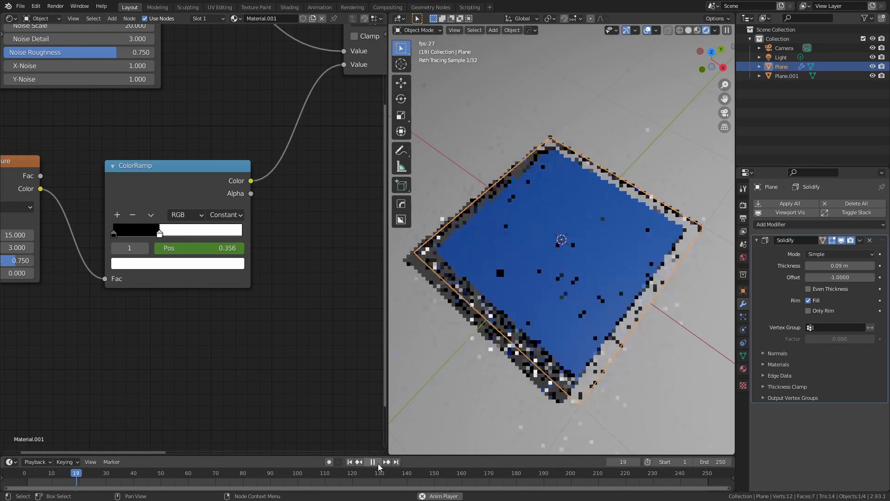
key("z")
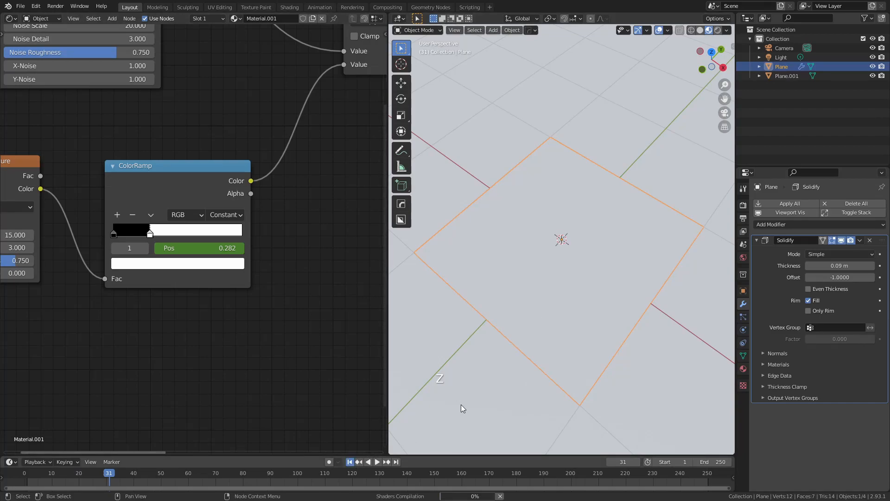
left_click(378, 463)
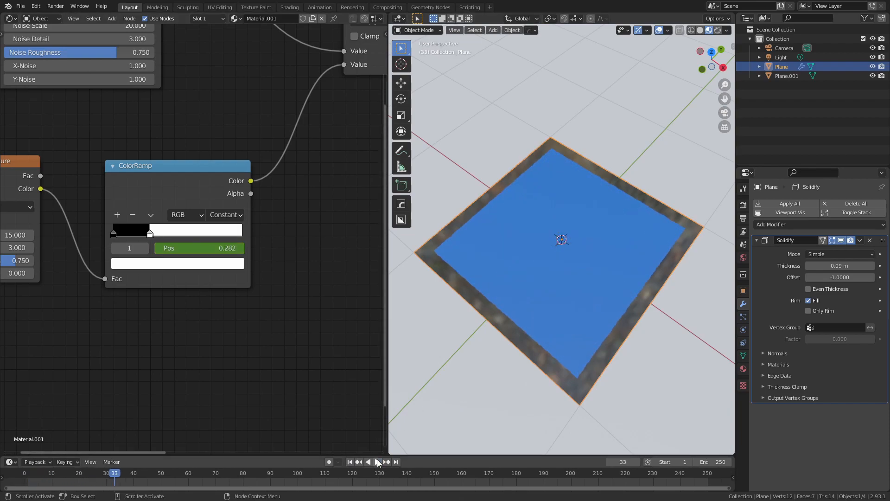
key("z")
left_click(541, 282)
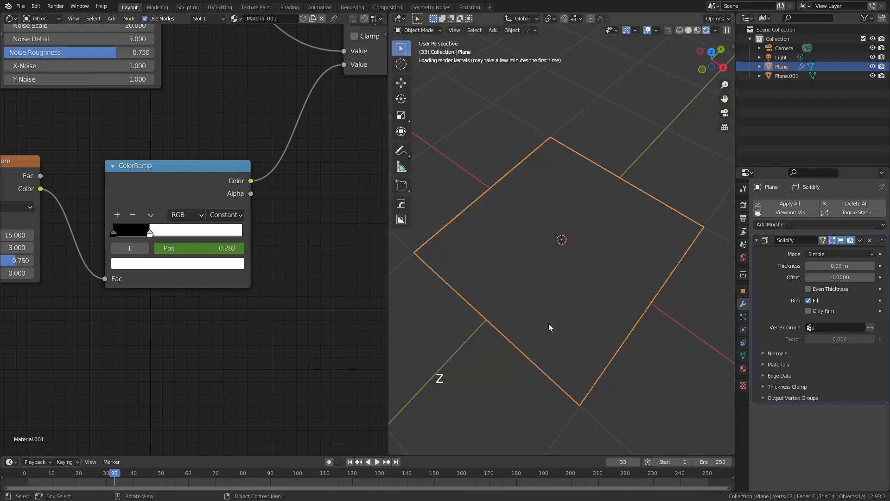
middle_click_drag(569, 336, 636, 343)
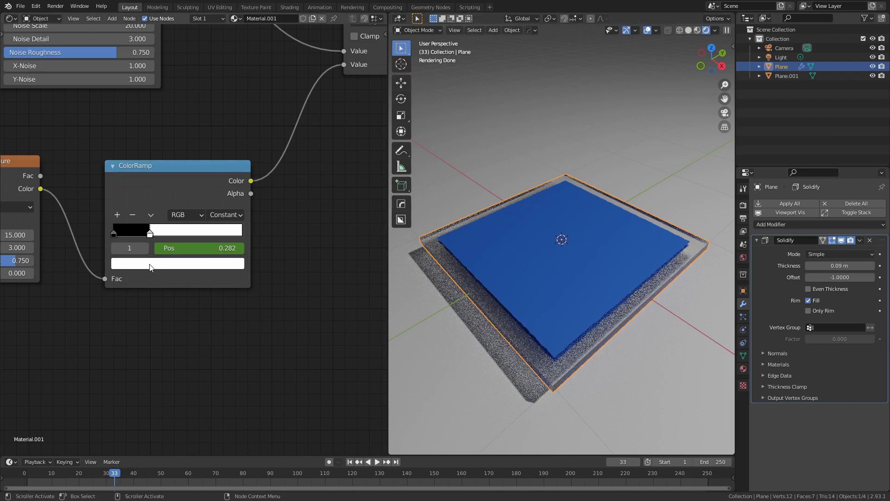
scroll(153, 267, "down", 2)
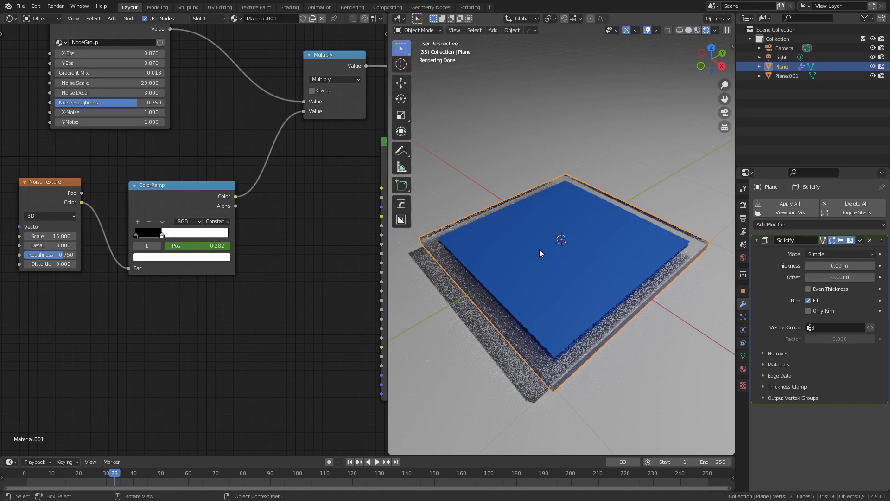
scroll(564, 263, "up", 4)
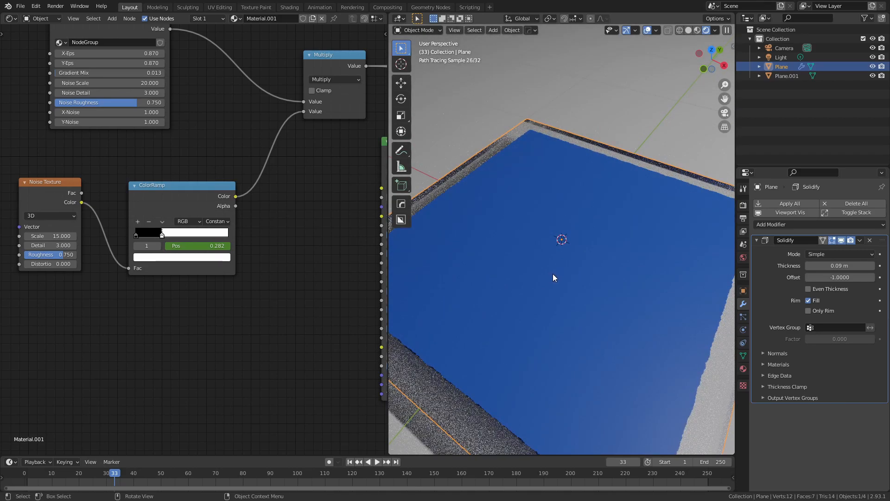
scroll(544, 273, "down", 2)
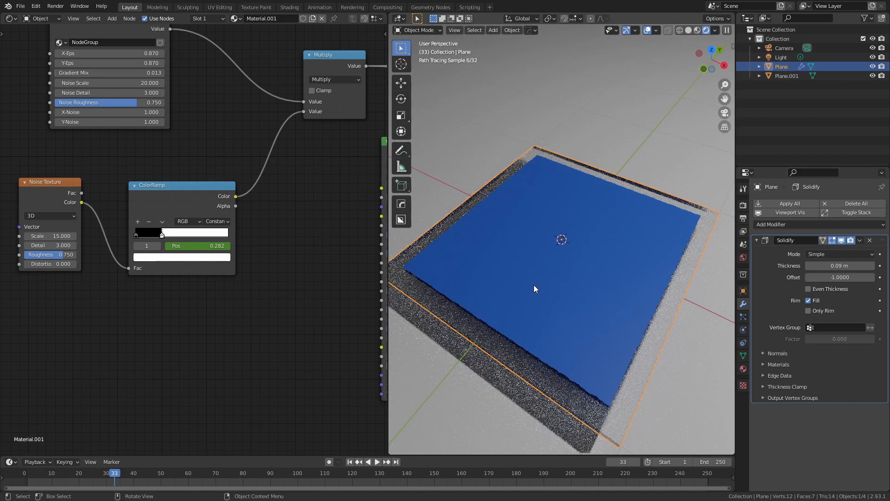
Step: Add a third plane, scale it down to about 0.15 and raise it about 0.006 m along Z above the blue surface
key("shift+a")
mouse_move(513, 226)
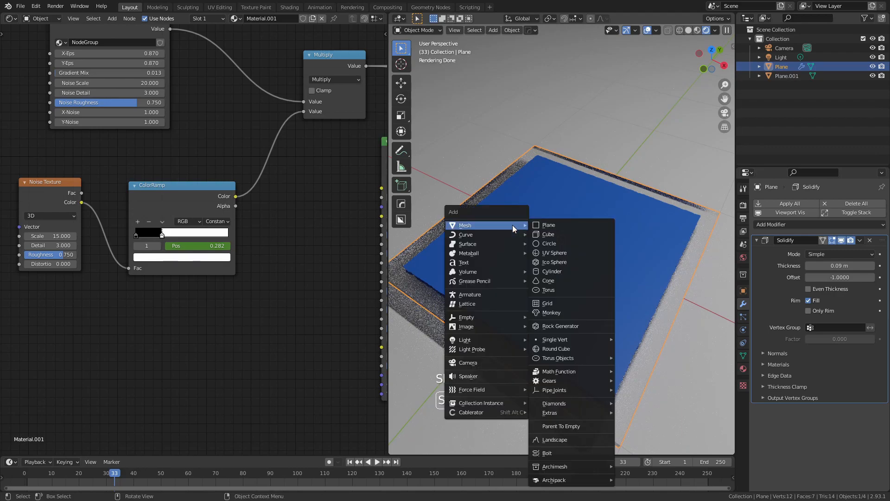
left_click(577, 225)
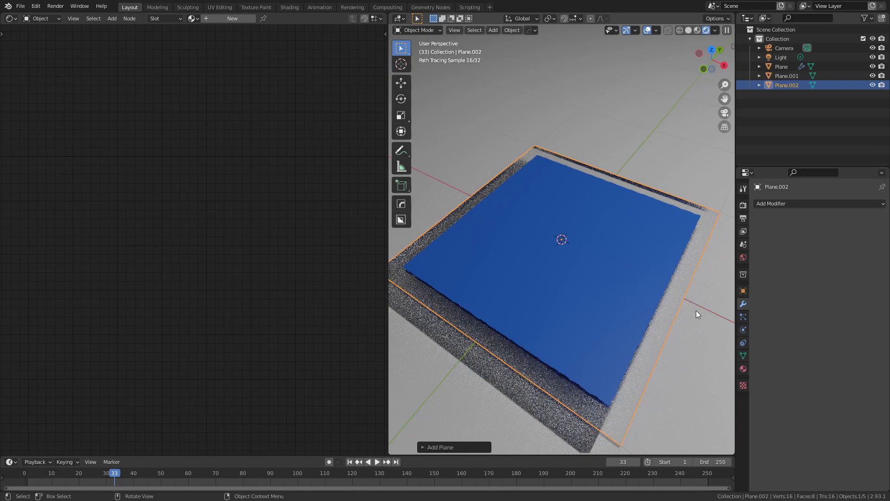
key("s")
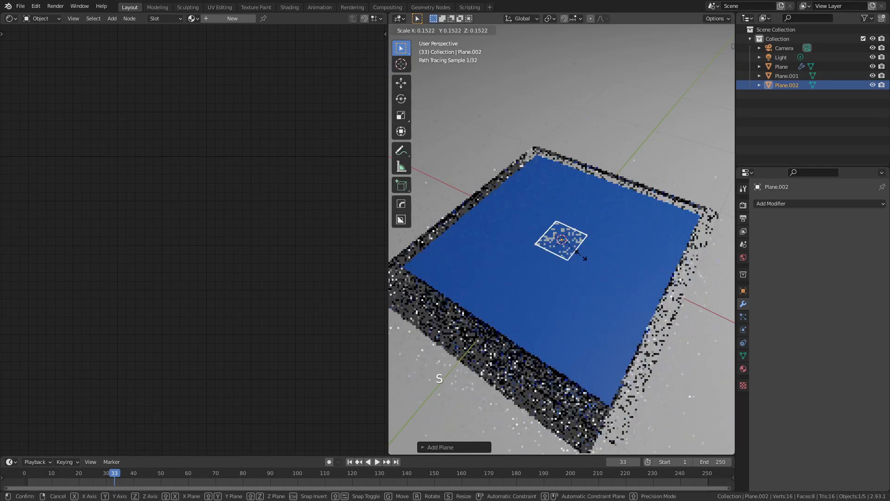
left_click(580, 258)
key("g")
key("z")
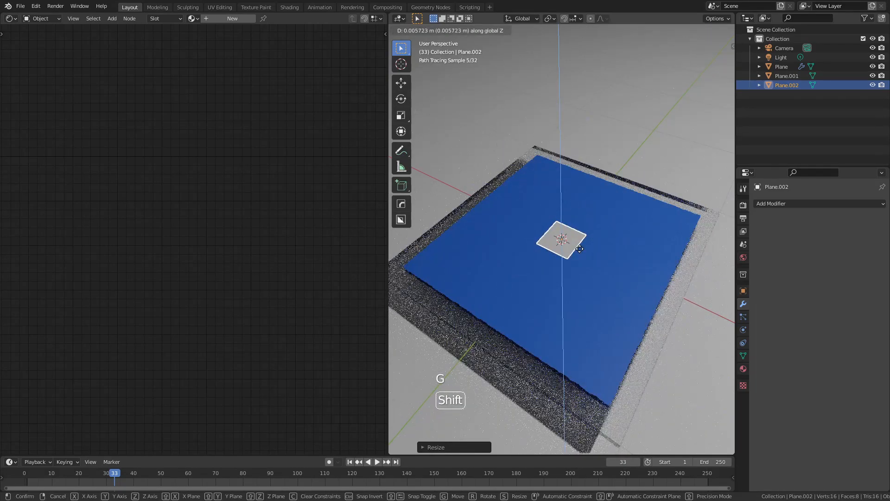
left_click(580, 248)
Step: Scale the small plane down further by a factor of about 0.68
scroll(588, 252, "up", 4)
middle_click_drag(594, 249, 628, 281)
key("s")
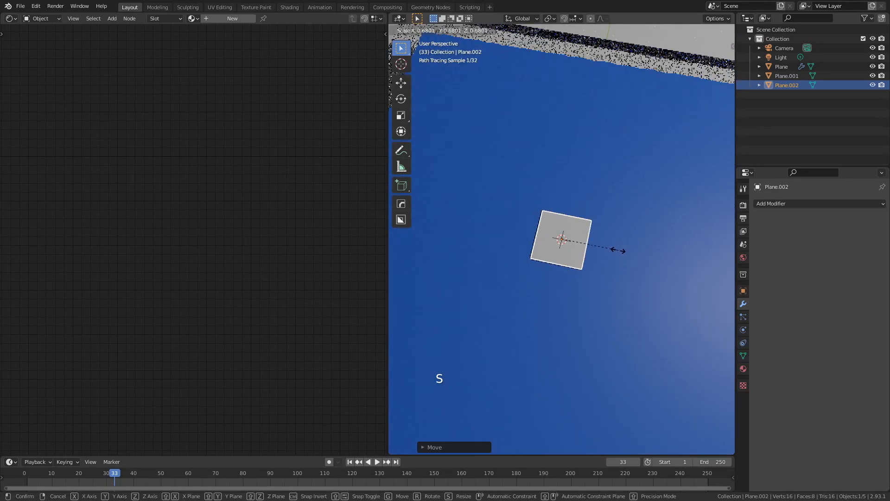
left_click(619, 249)
scroll(619, 251, "up", 4)
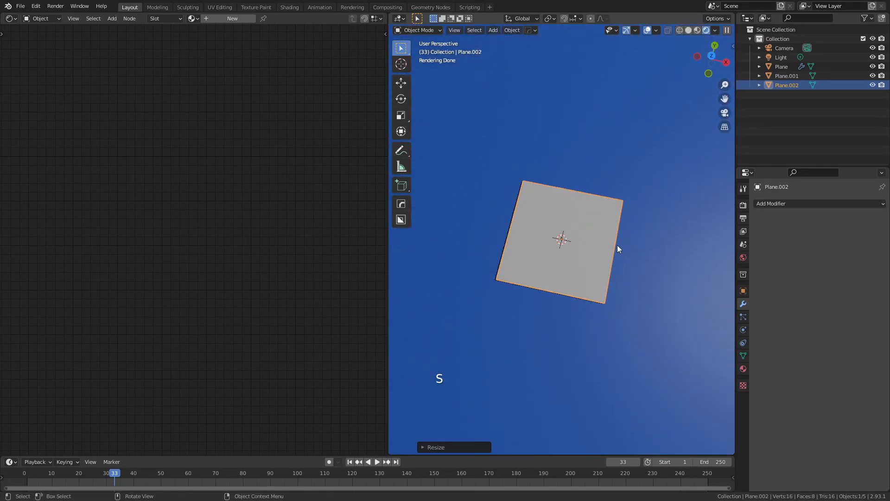
Step: Add two loop cuts across the small plane and scale them together along Y to form a narrow central strip
key("Tab")
key("ctrl+r")
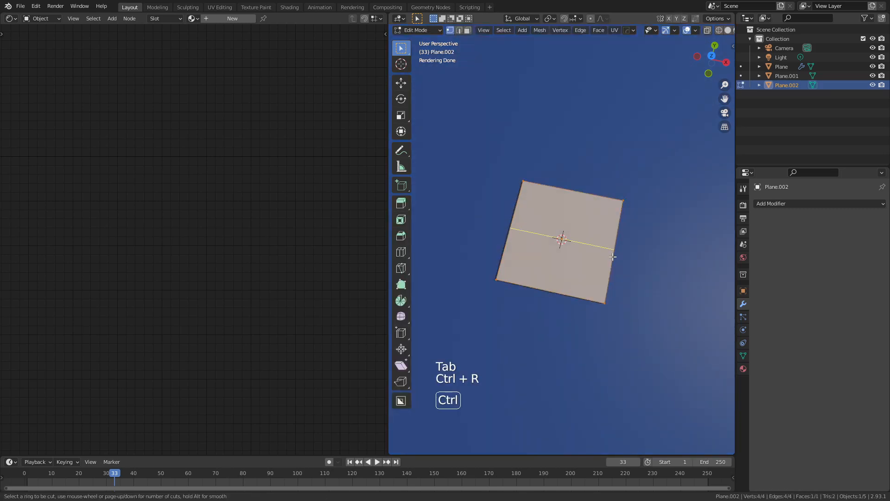
scroll(613, 257, "up", 1)
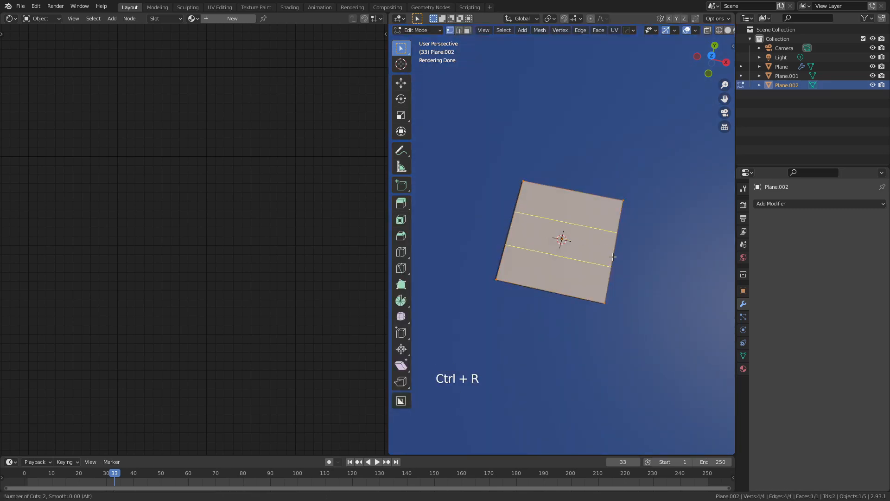
left_click(613, 257)
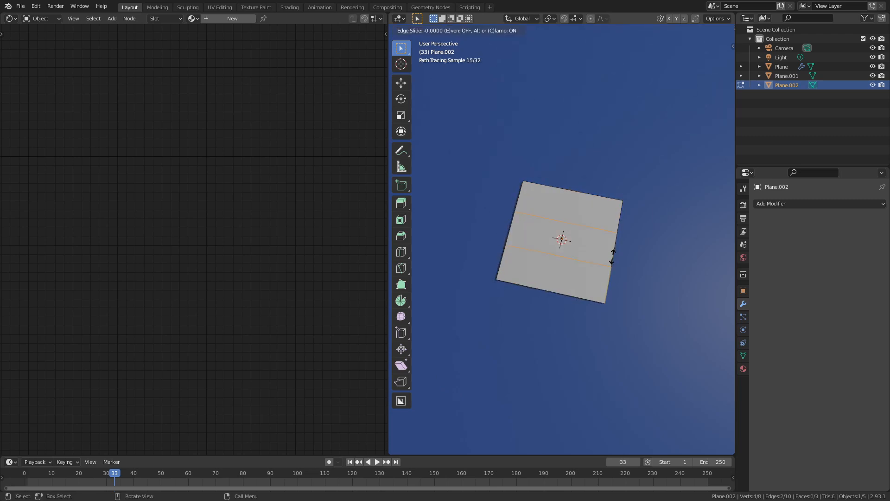
left_click(613, 256)
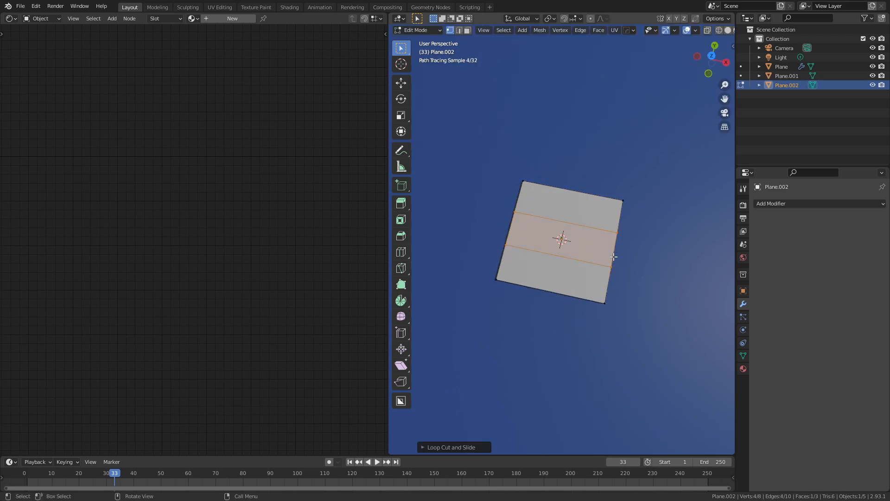
key("s")
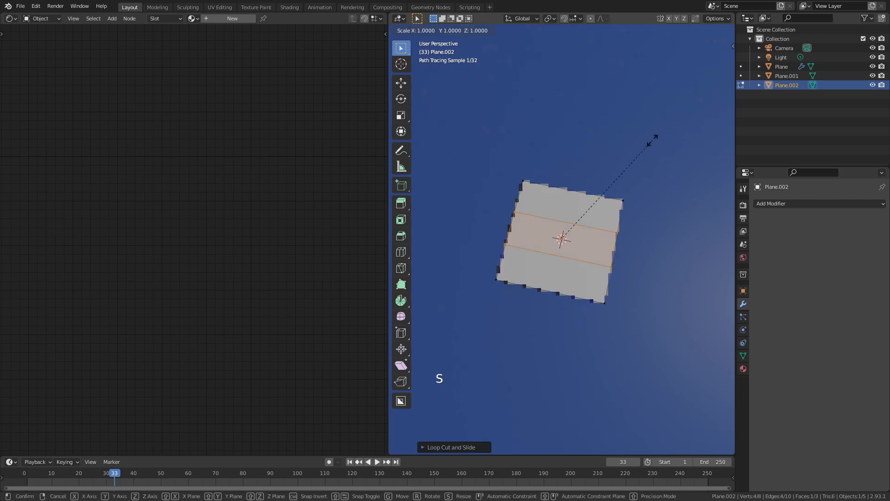
key("y")
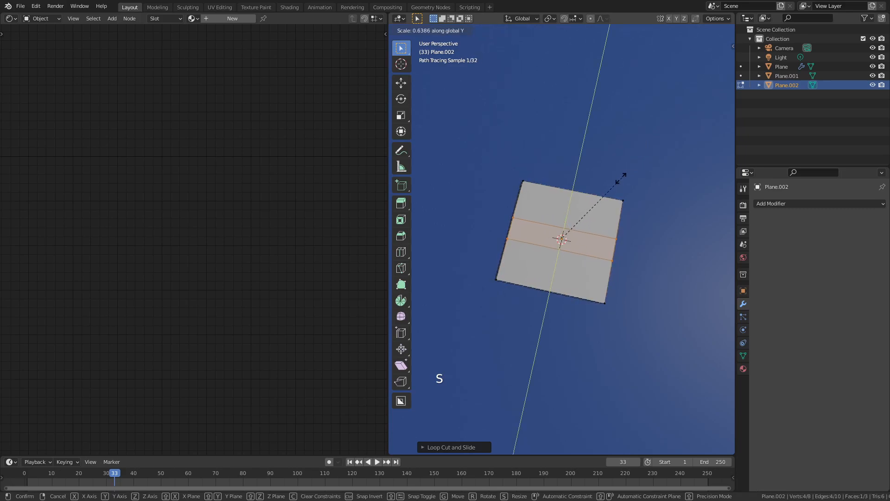
left_click(589, 223)
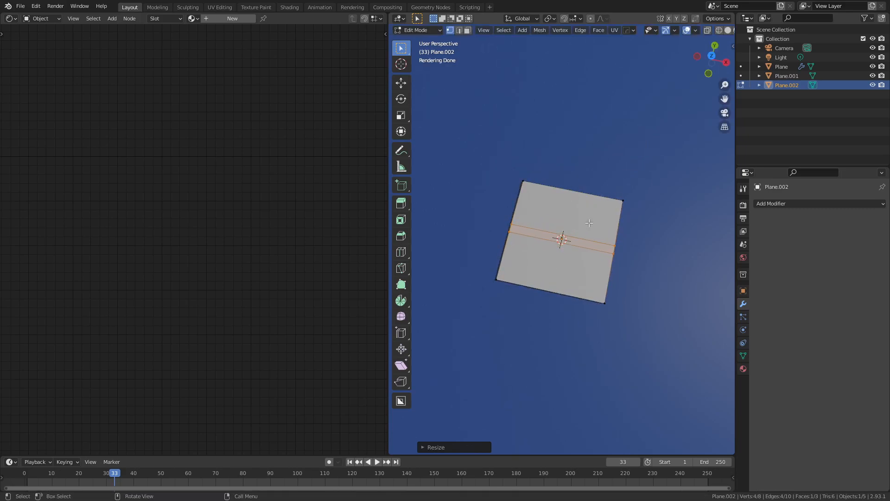
Step: Extrude the central strip's short end edge outward into a thin trace roughly half the plane's width long
key("2")
left_click(615, 250)
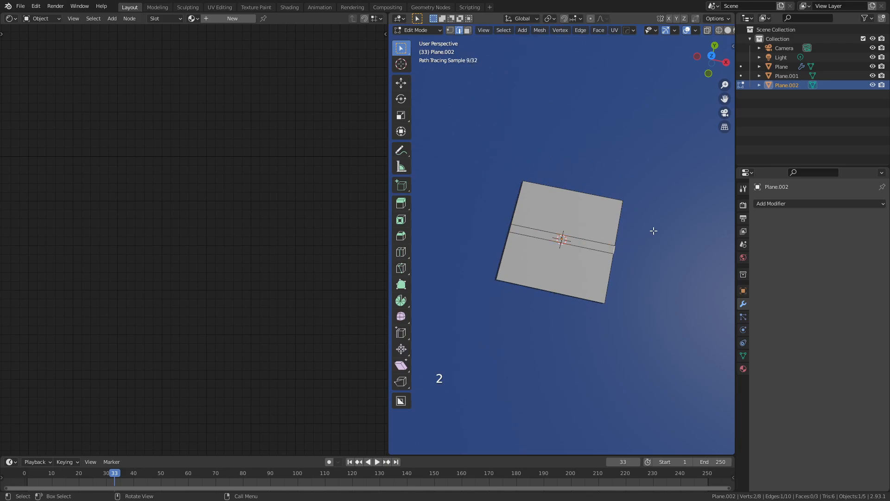
middle_click_drag(652, 230, 563, 205, "shift")
key("e")
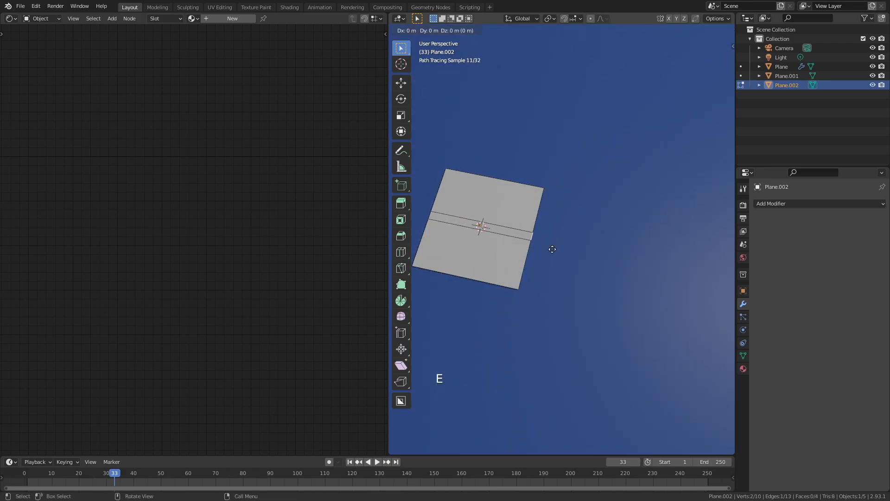
left_click(616, 269)
Step: Add a single loop cut across the extruded trace and slide it close to the outer end
key("ctrl+r")
left_click(564, 245)
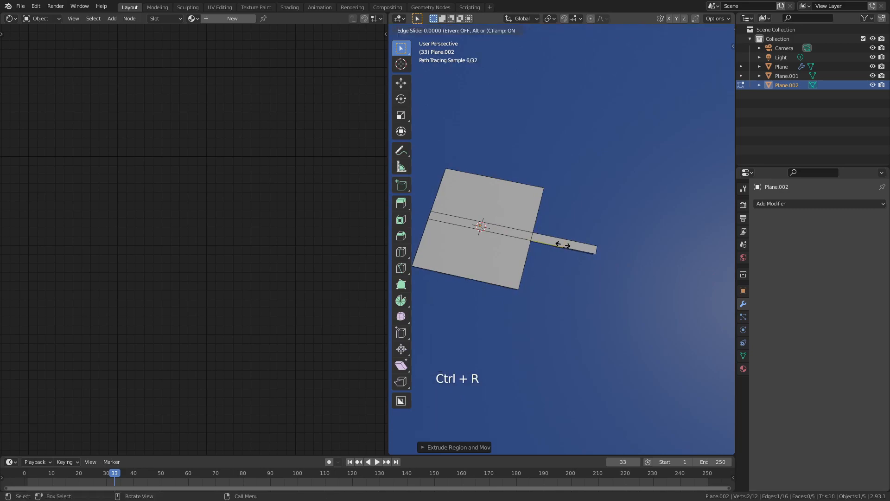
left_click(591, 250)
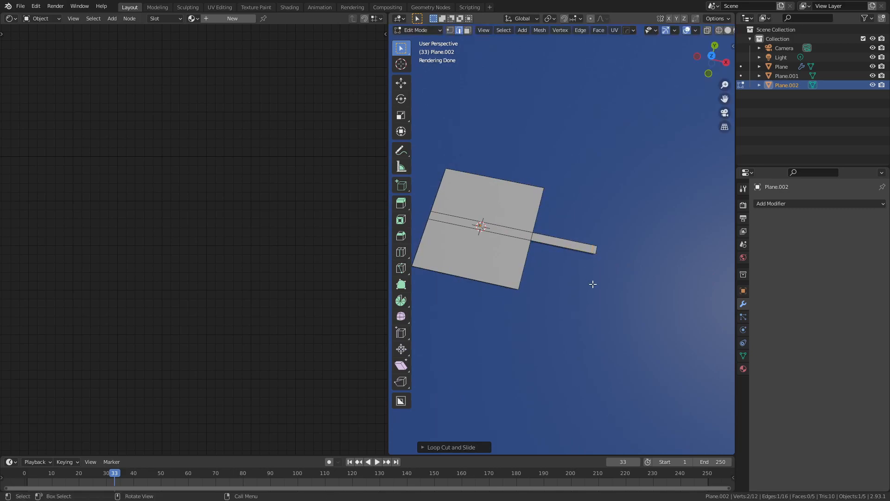
scroll(637, 269, "up", 2)
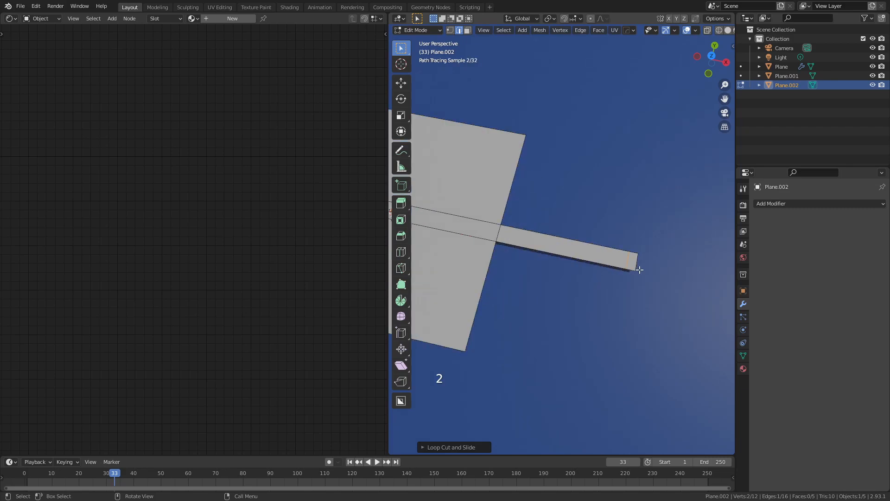
Step: Extrude the two short side edges at the trace's tip in place and scale them about 12 times along Y into a crossbar
left_click(636, 264, "shift")
key("e")
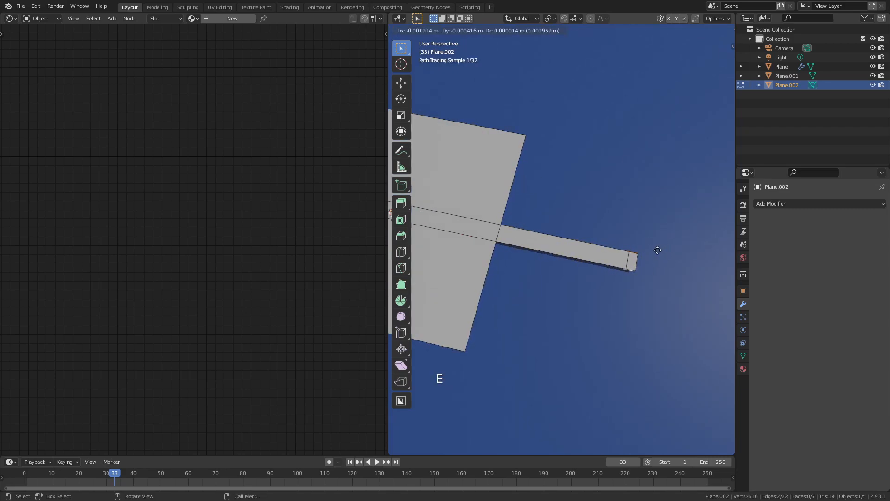
right_click(668, 181)
scroll(627, 270, "down", 4)
key("s")
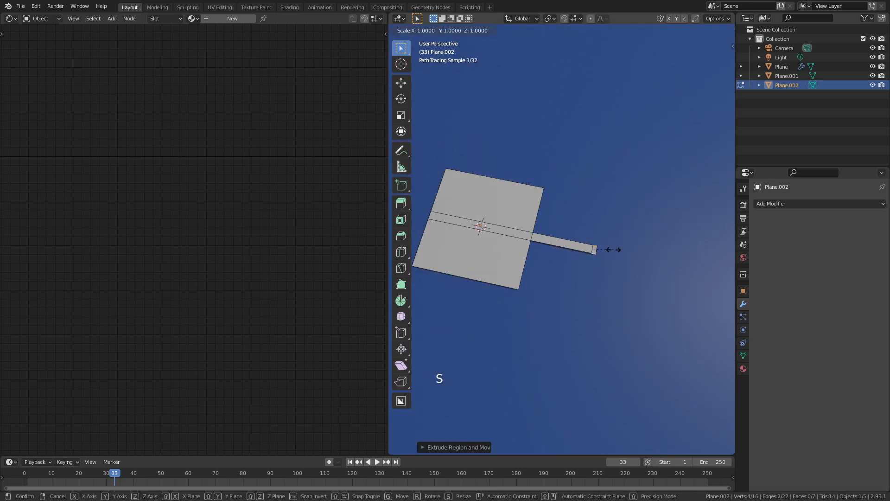
key("y")
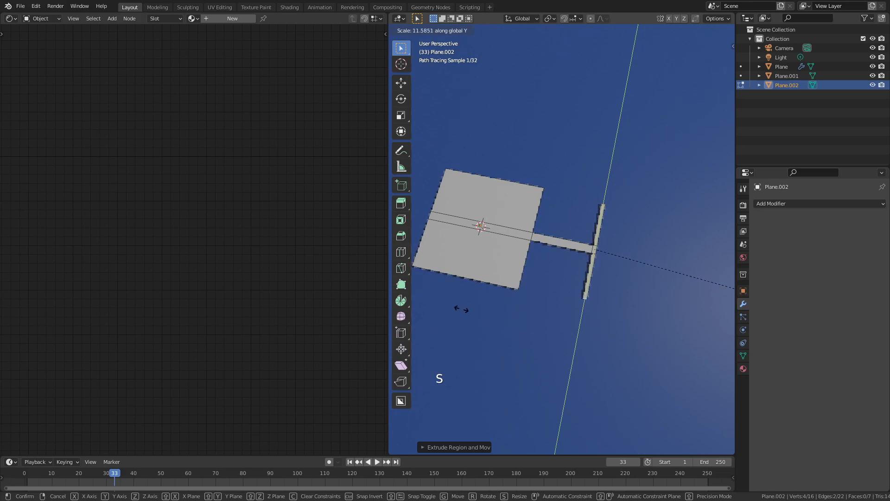
left_click(476, 312)
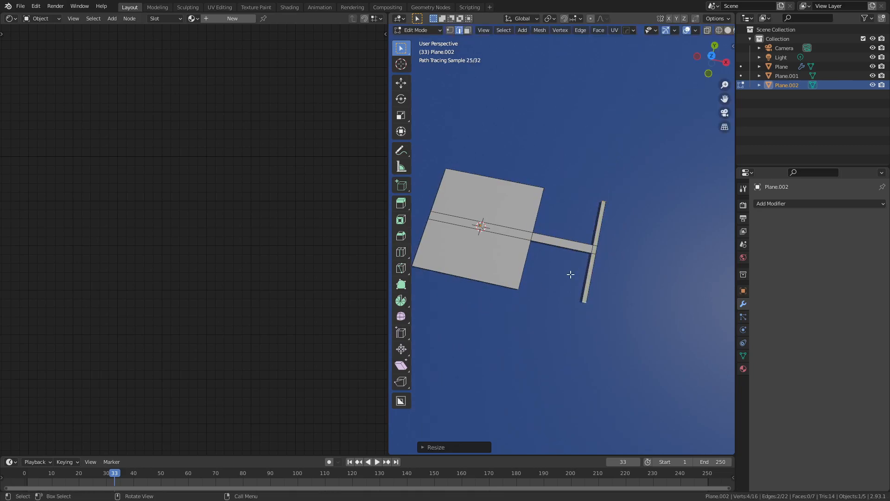
Step: Add a Solidify modifier to the pad-and-trace object and adjust its thickness to form a thin slab
key("Tab")
middle_click_drag(580, 275, 556, 237)
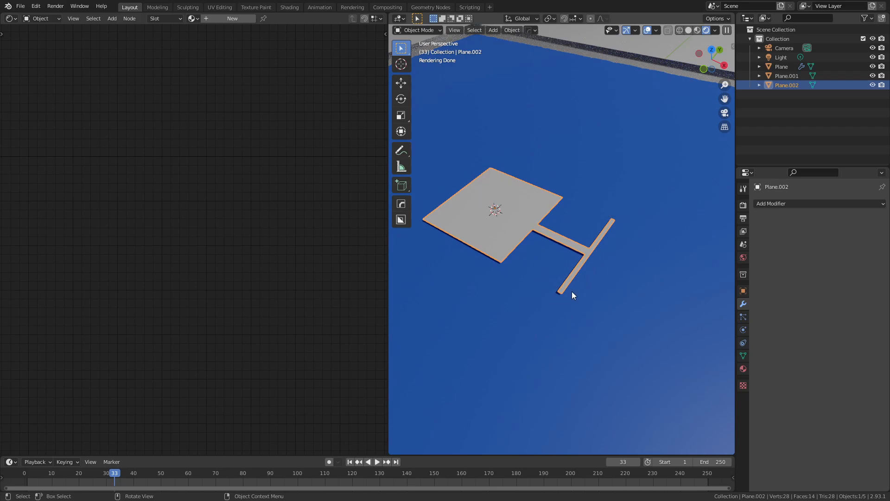
mouse_move(580, 260)
middle_mouse_down()
mouse_move(594, 257)
mouse_move(577, 258)
mouse_move(587, 263)
middle_mouse_up()
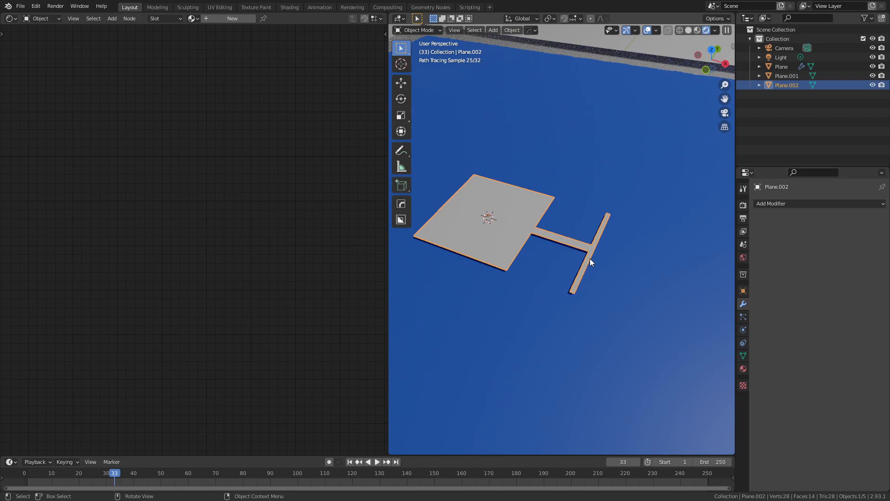
scroll(590, 258, "up", 2)
left_click(781, 203)
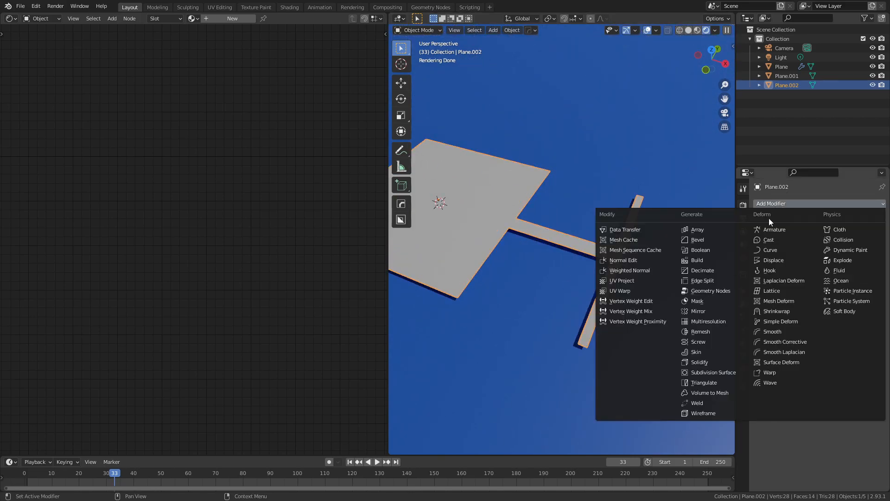
left_click(709, 363)
left_click_drag(835, 266, 863, 266, "shift")
mouse_move(592, 268)
middle_mouse_down()
mouse_move(559, 219)
mouse_move(561, 268)
mouse_move(550, 246)
mouse_move(589, 264)
middle_mouse_up()
left_click(757, 240)
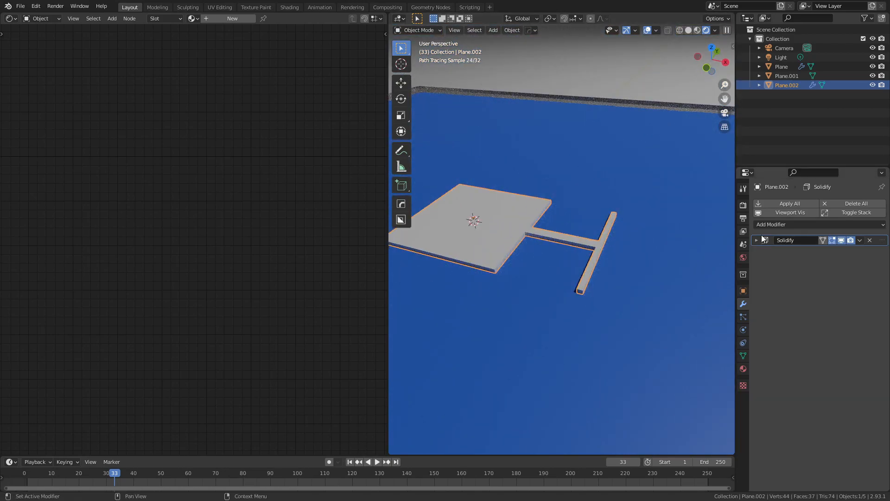
Step: Add a Bevel modifier with a 0.02 m amount and 3 segments, and shade the object smooth
left_click(766, 225)
left_click(712, 258)
scroll(659, 268, "up", 3)
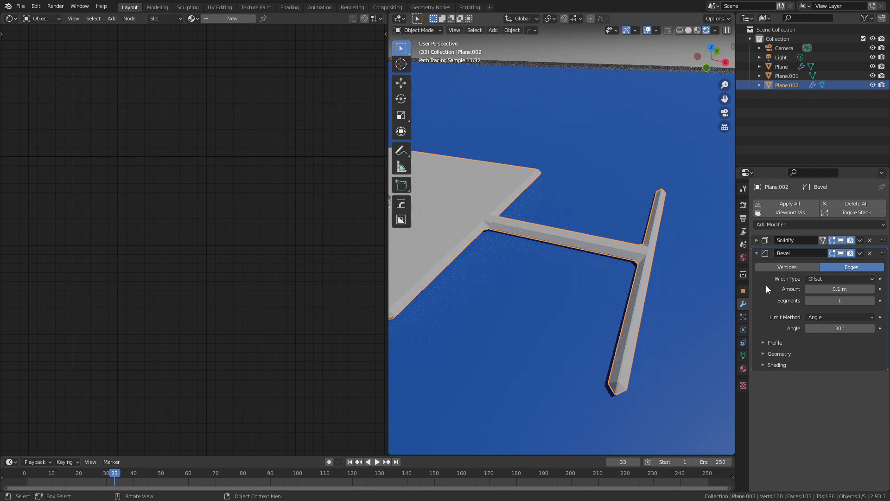
left_click_drag(840, 289, 814, 289, "shift")
mouse_move(869, 299)
left_mouse_down()
mouse_move(881, 299)
mouse_move(859, 290)
left_mouse_up()
right_click(633, 251)
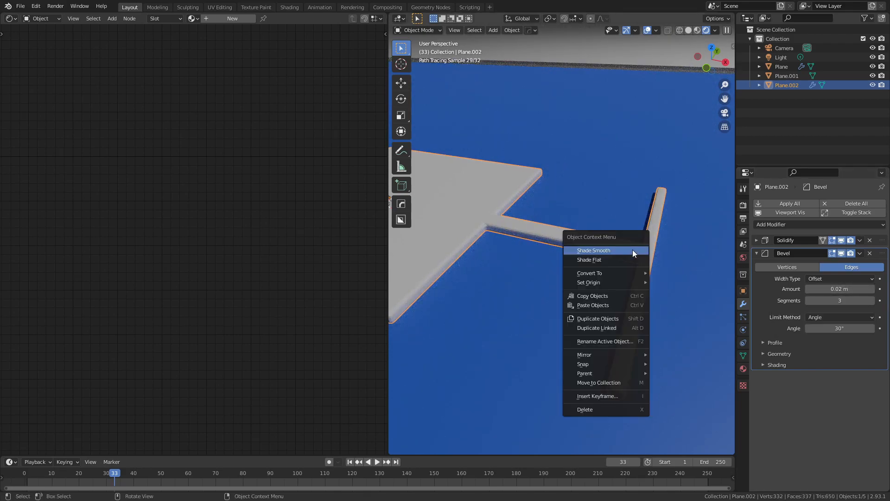
left_click(632, 250)
mouse_move(614, 241)
middle_mouse_down()
mouse_move(529, 231)
mouse_move(479, 246)
mouse_move(498, 264)
mouse_move(527, 248)
middle_mouse_up()
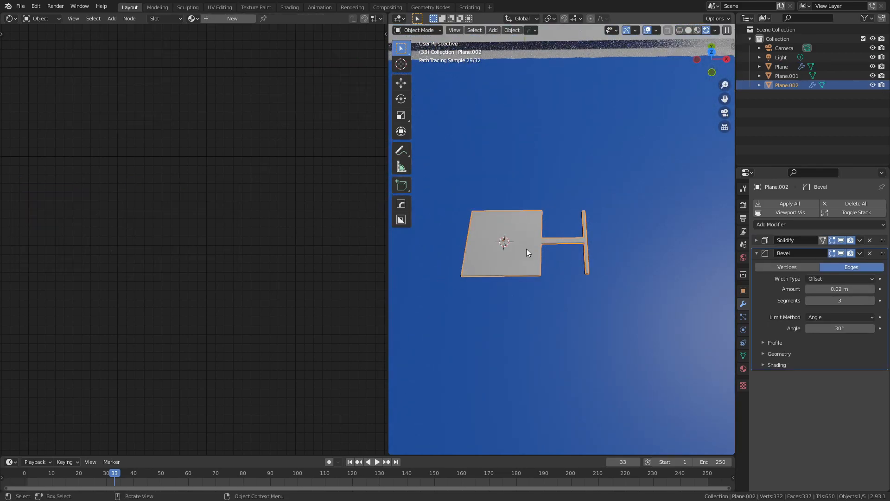
Step: Move all of the object's geometry about 0.26 m along negative X in Edit Mode and add a Mirror modifier on X
key("Tab")
key("a")
middle_click_drag(626, 250, 588, 248)
key("g")
key("x")
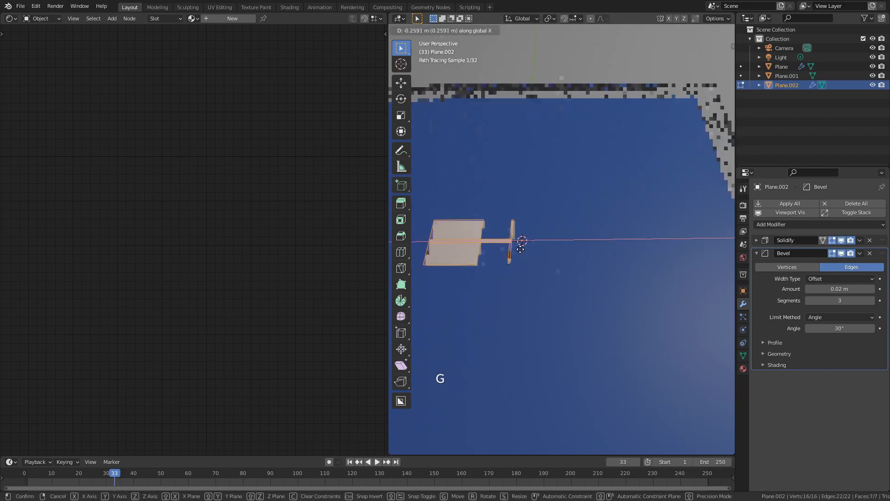
left_click(520, 249)
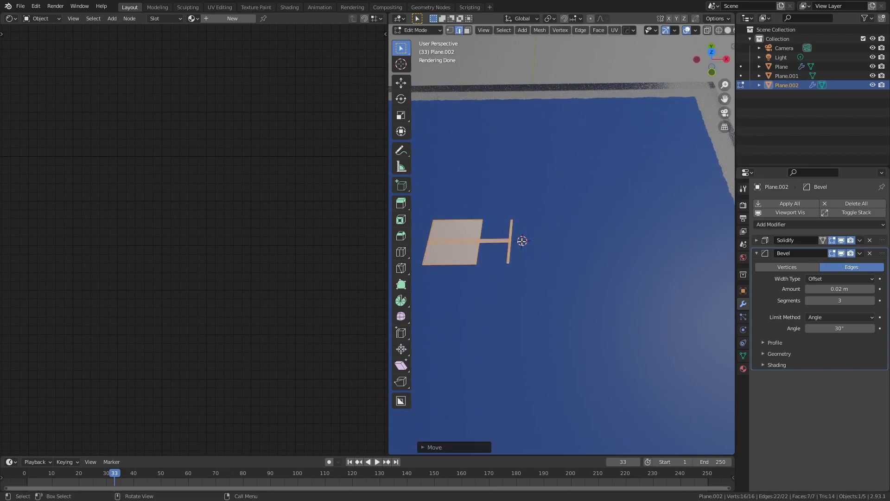
key("Tab")
left_click(772, 225)
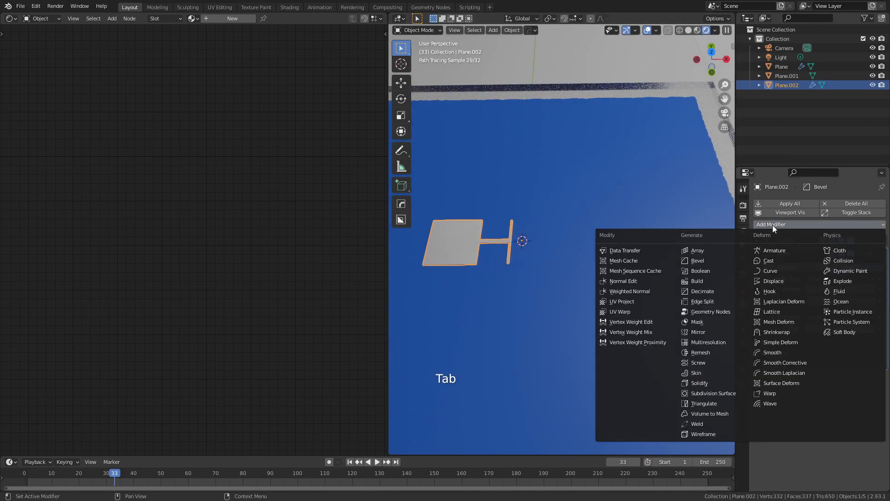
left_click(707, 330)
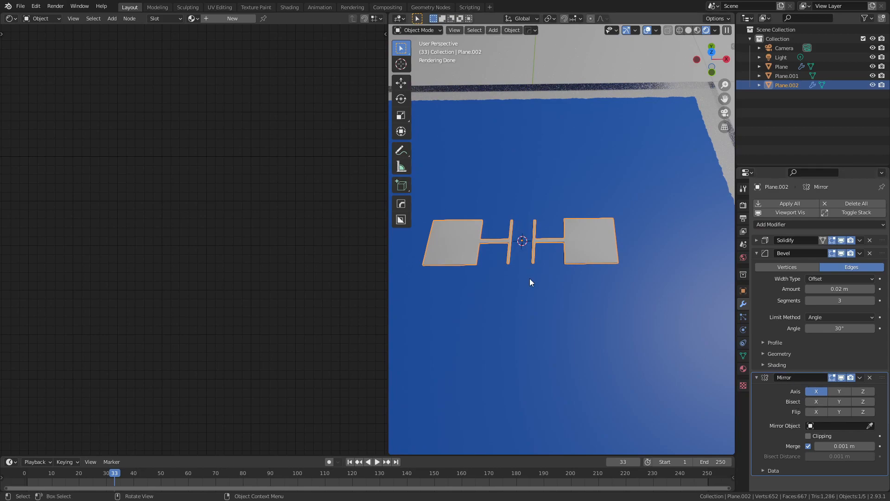
Step: Move the whole mesh about 0.03 m along X toward the origin to narrow the gap between the mirrored crossbars
scroll(472, 246, "up", 3)
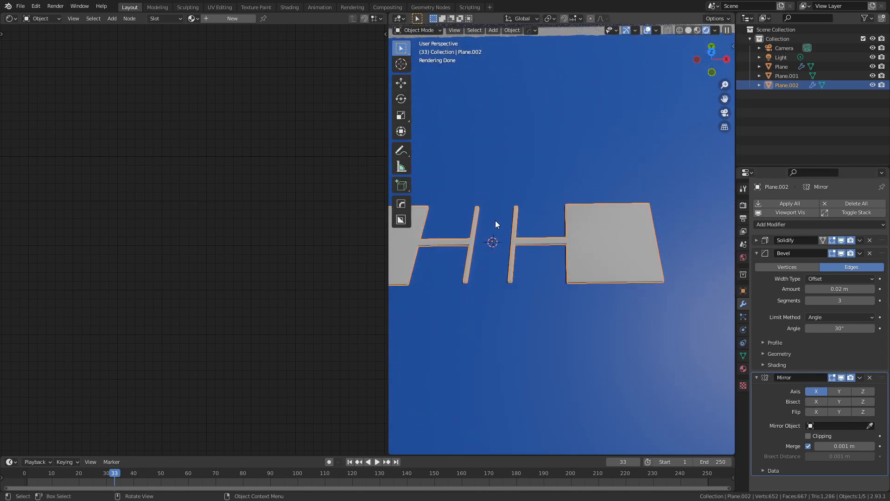
scroll(516, 239, "down", 3)
scroll(495, 230, "up", 4)
middle_click_drag(493, 236, 599, 251, "shift")
key("Tab")
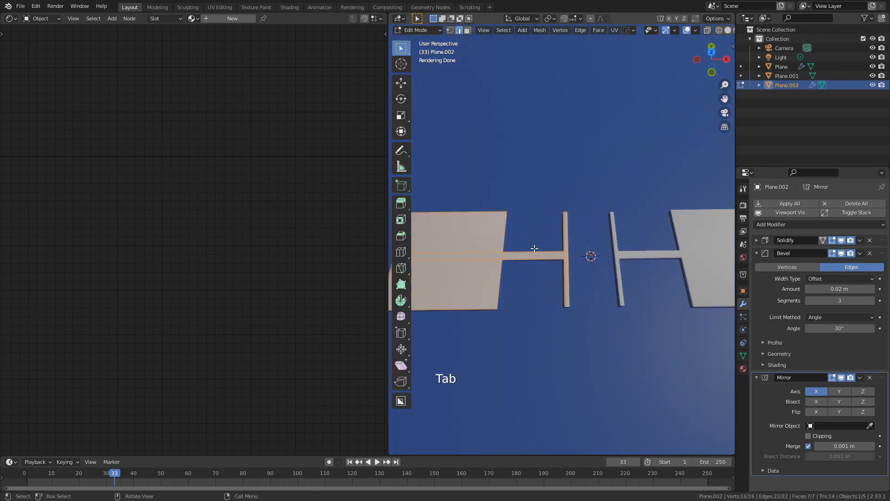
key("g")
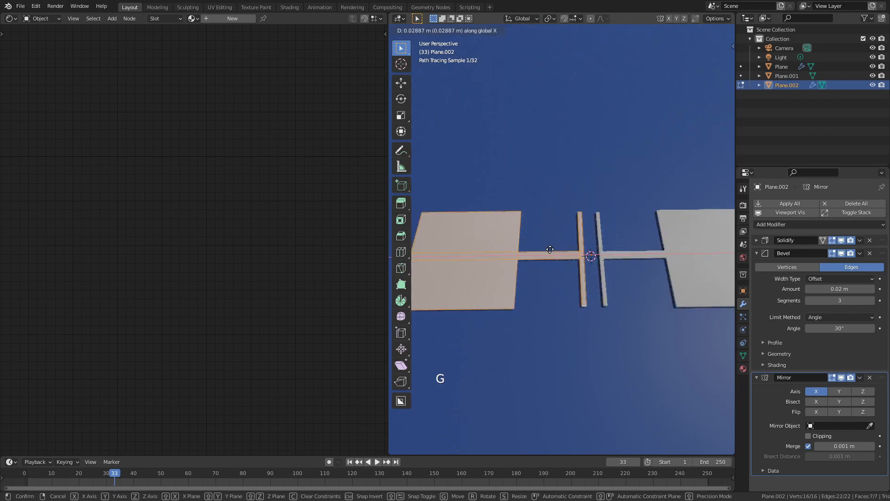
left_click(552, 249)
scroll(552, 249, "down", 3)
key("Tab")
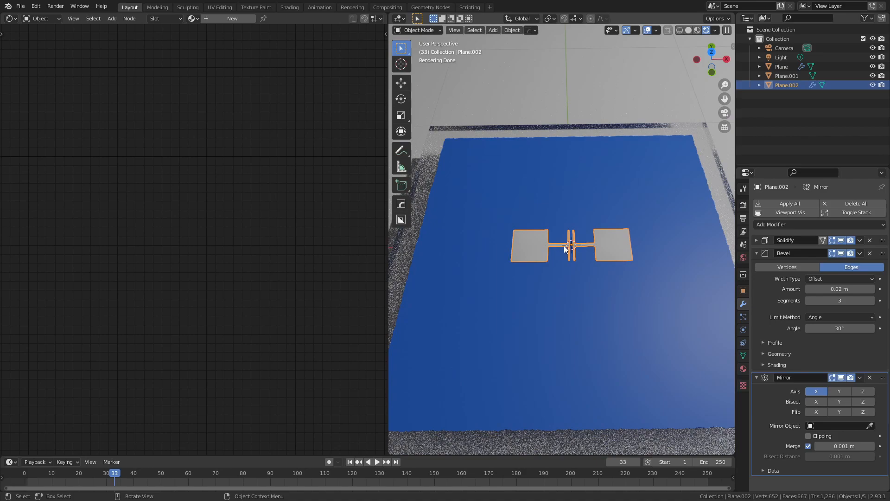
Step: Move the mirrored part to the near edge of the blue plane and collapse its Bevel and Mirror settings
key("g")
left_click(569, 375)
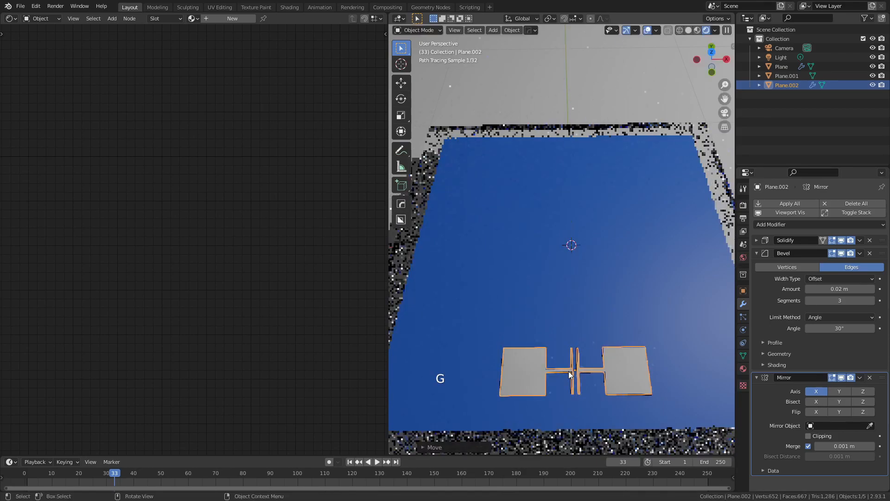
left_click(757, 253)
left_click(758, 266)
Step: Add an Array modifier with a count of 4 and relative offset factors of X 0 and Y 2
left_click(767, 223)
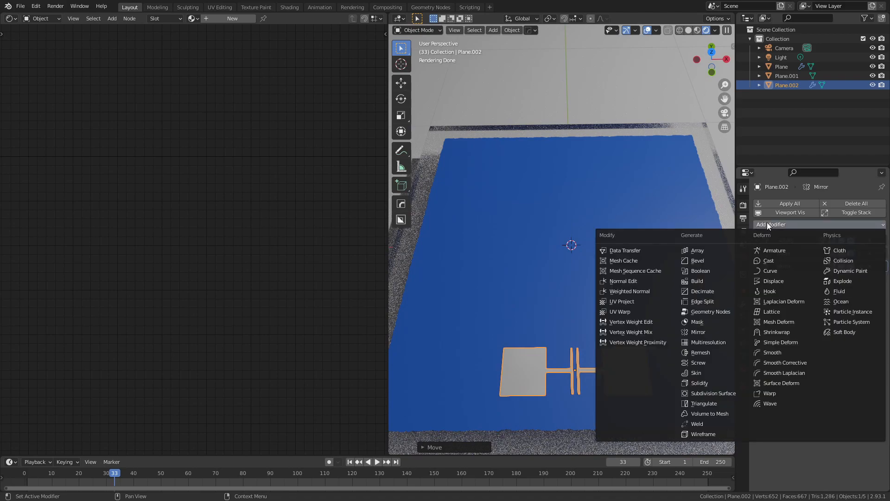
left_click(719, 252)
left_click(853, 340)
type("0.0")
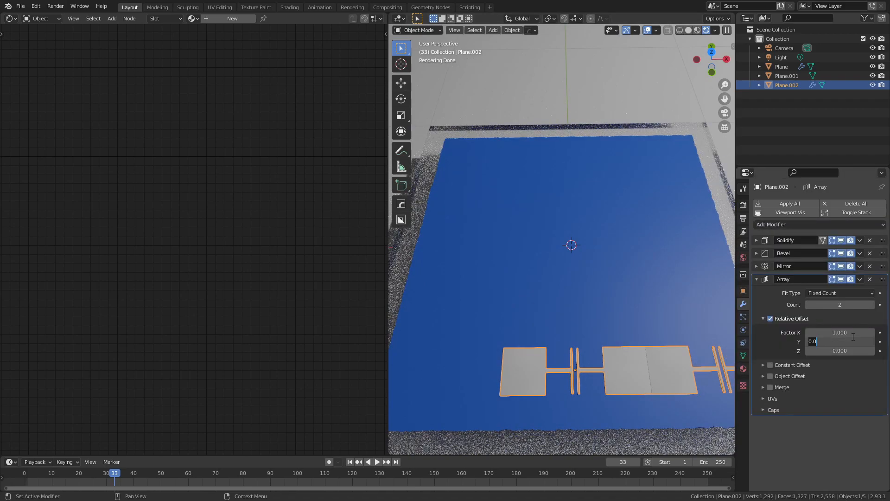
key("Return")
left_click(838, 333)
type("0")
key("Return")
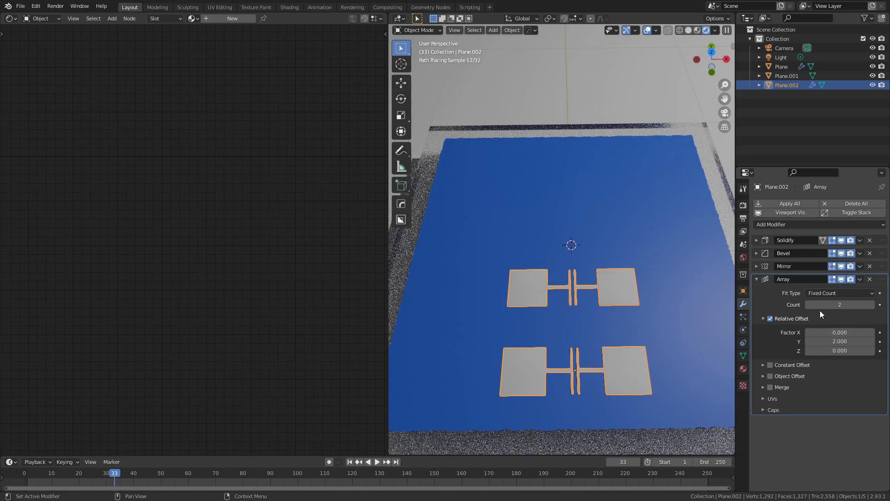
left_click(872, 304)
left_click(872, 304)
middle_click_drag(650, 265, 709, 277)
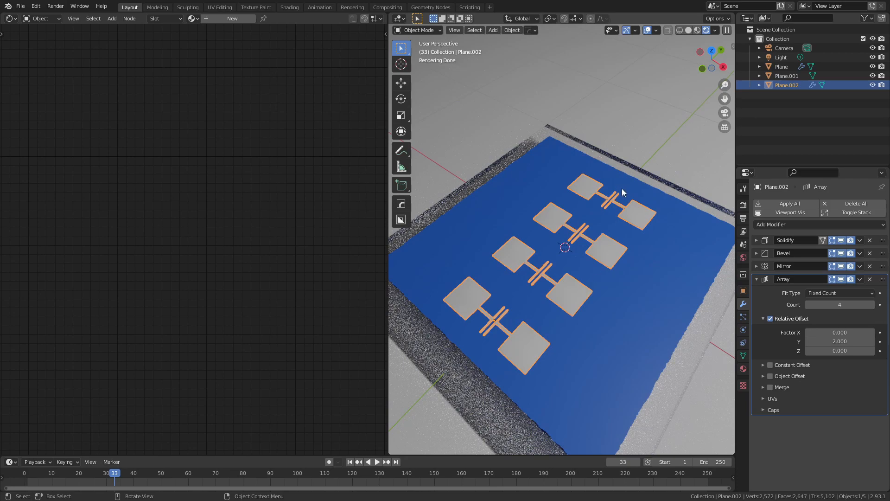
Step: Give the arrayed parts a new material with an orange base color, Metallic 1.0 and Roughness 0.2
left_click(744, 369)
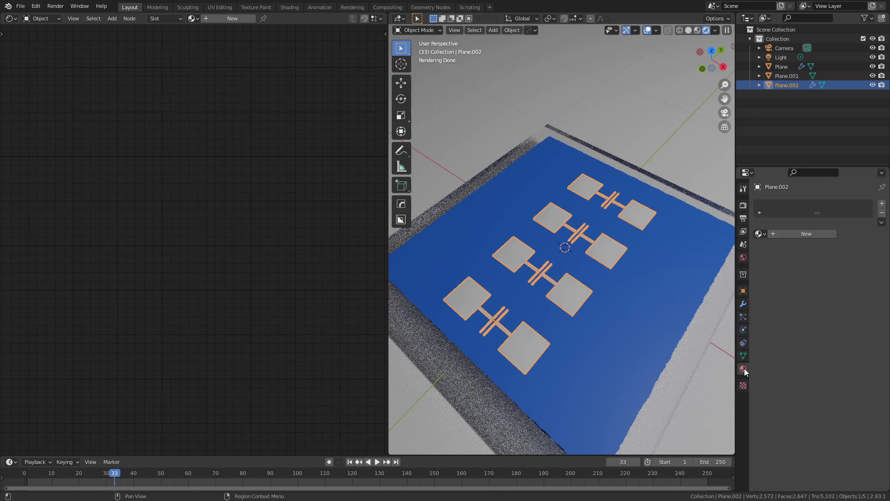
left_click(792, 235)
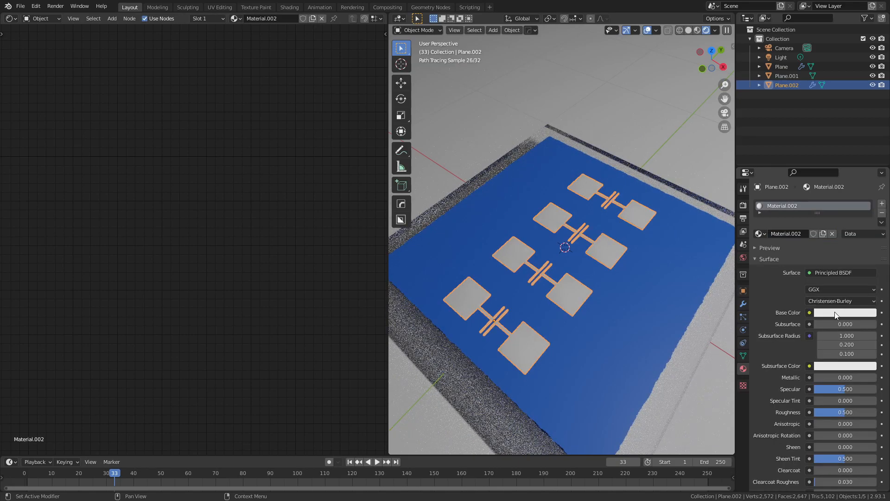
left_click(834, 312)
left_click(809, 242)
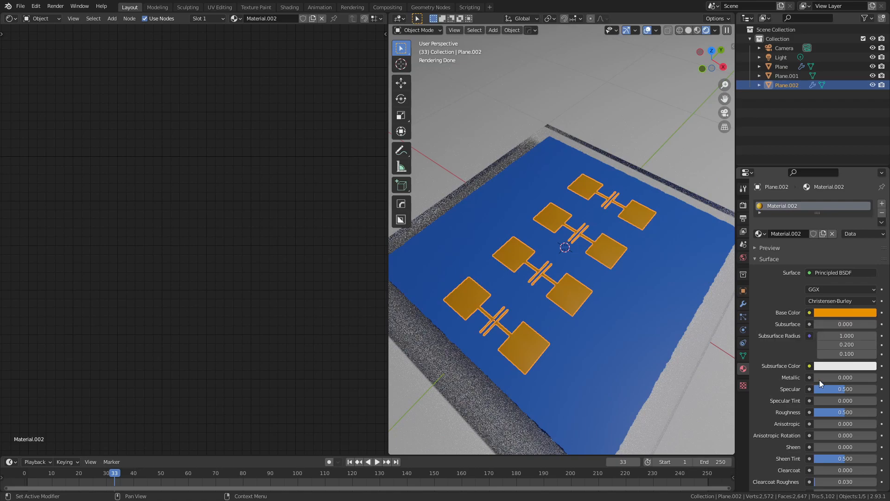
left_click_drag(817, 378, 877, 378)
left_click(853, 412)
type("0.2")
key("Return")
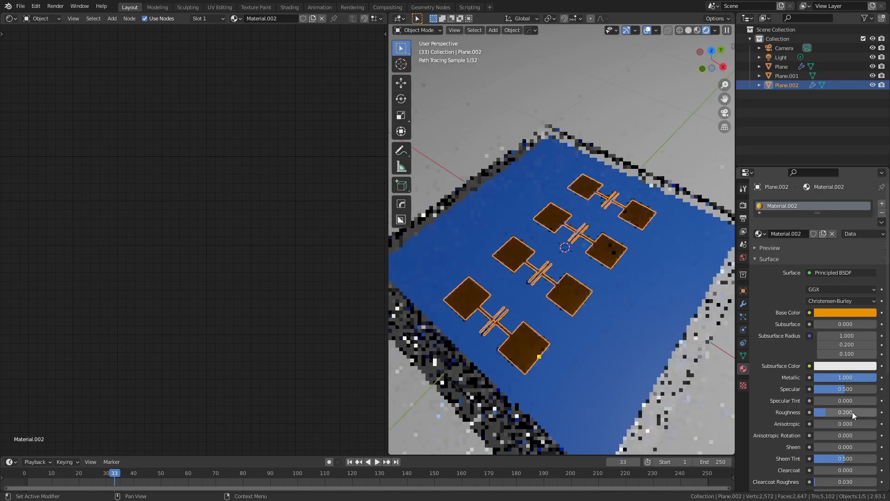
Step: Turn off Scene World lighting in the viewport shading options
mouse_move(598, 325)
middle_mouse_down()
mouse_move(560, 312)
mouse_move(584, 300)
middle_mouse_up()
left_click(716, 31)
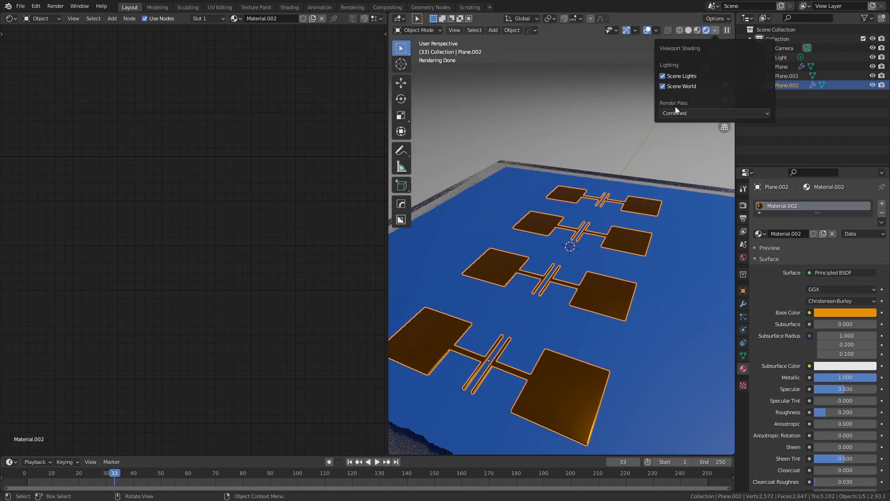
left_click(663, 87)
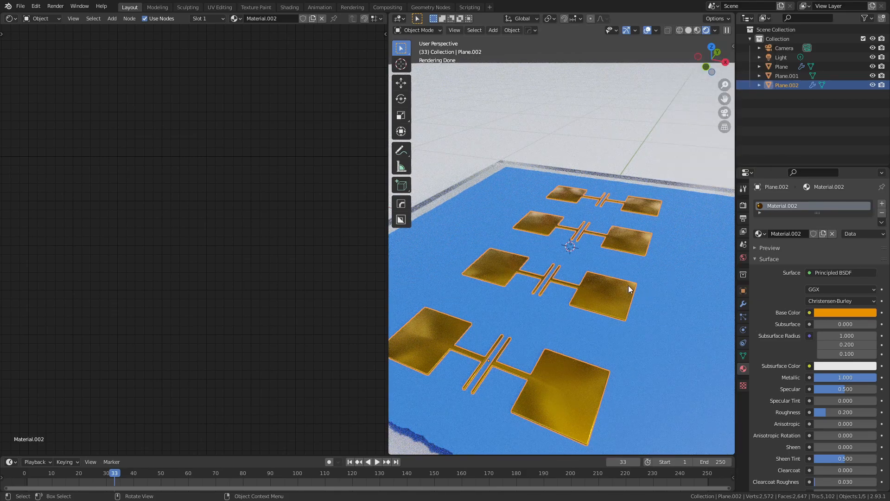
Step: Inspect the scene in Material Preview shading, return to Rendered shading and reselect the arrayed gold parts
scroll(627, 285, "down", 4)
mouse_move(614, 280)
middle_mouse_down()
mouse_move(570, 305)
mouse_move(604, 287)
middle_mouse_up()
left_click(585, 312)
key("z")
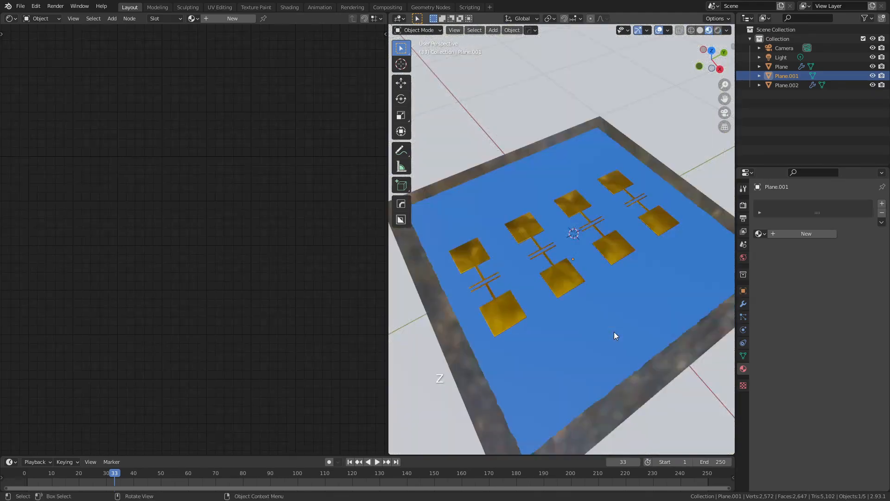
key("z")
left_click(612, 256)
mouse_move(584, 278)
middle_mouse_down()
mouse_move(609, 252)
mouse_move(524, 299)
middle_mouse_up()
left_click(523, 298)
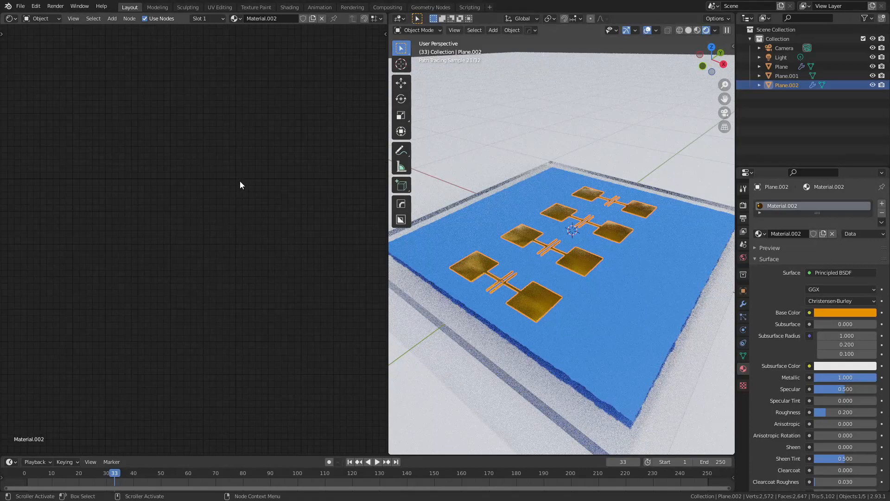
middle_click_drag(298, 120, 219, 189)
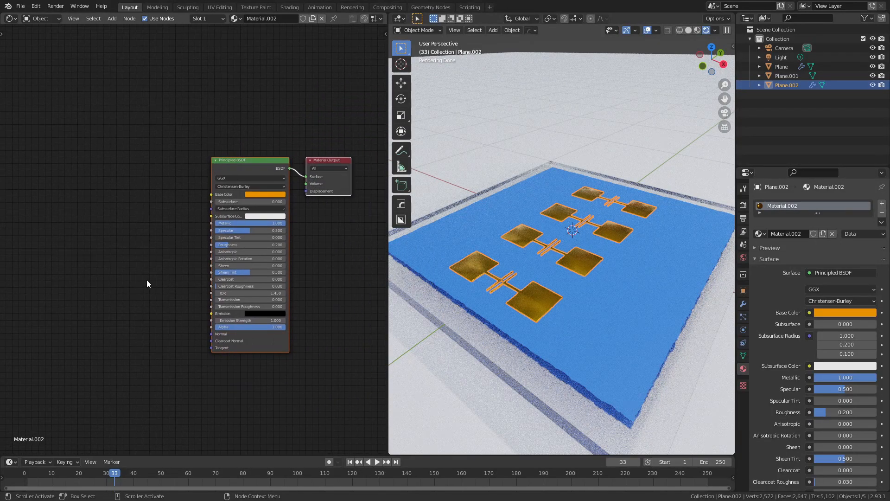
scroll(219, 323, "up", 1)
middle_click_drag(135, 271, 200, 229)
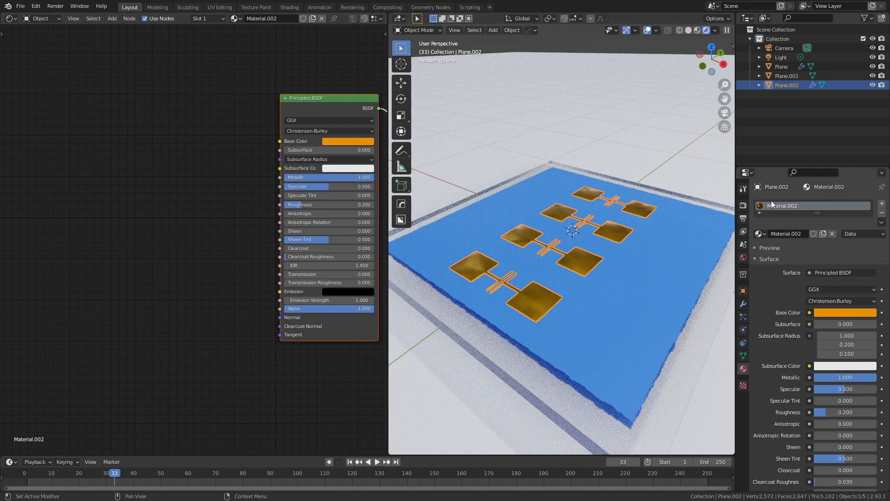
Step: Switch the render engine to Eevee, look up the gold material's Blend Mode setting, and switch the engine back to Cycles
left_click(744, 205)
left_click(835, 203)
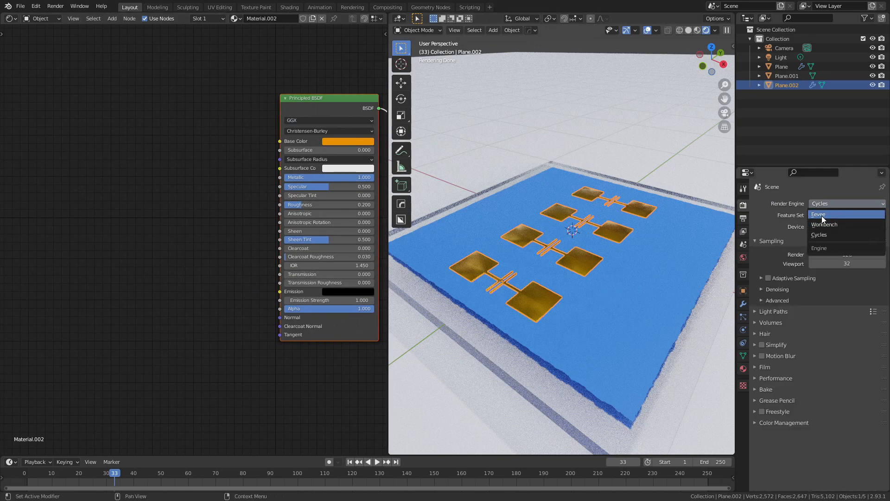
left_click(835, 209)
left_click(744, 369)
scroll(831, 390, "down", 12)
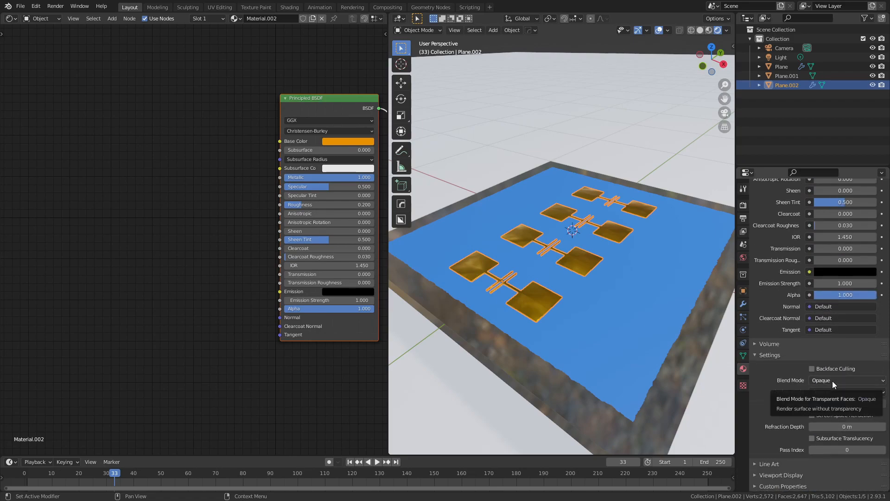
left_click(742, 206)
left_click(843, 202)
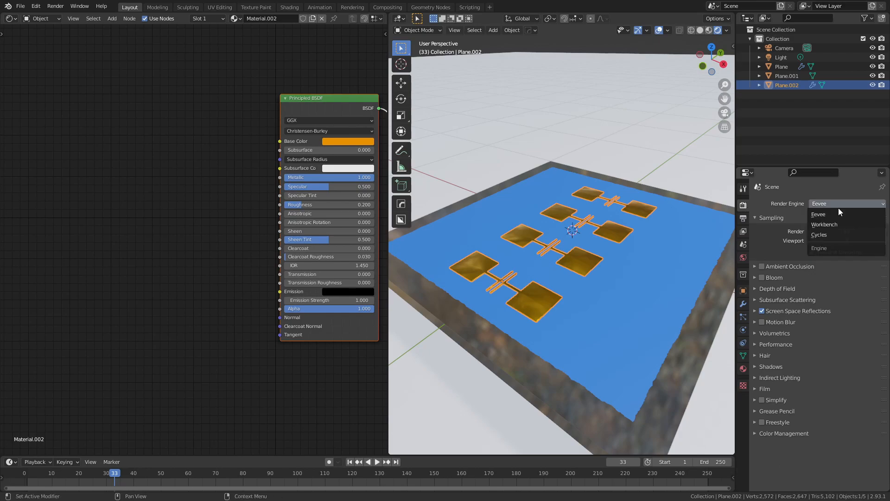
left_click(830, 236)
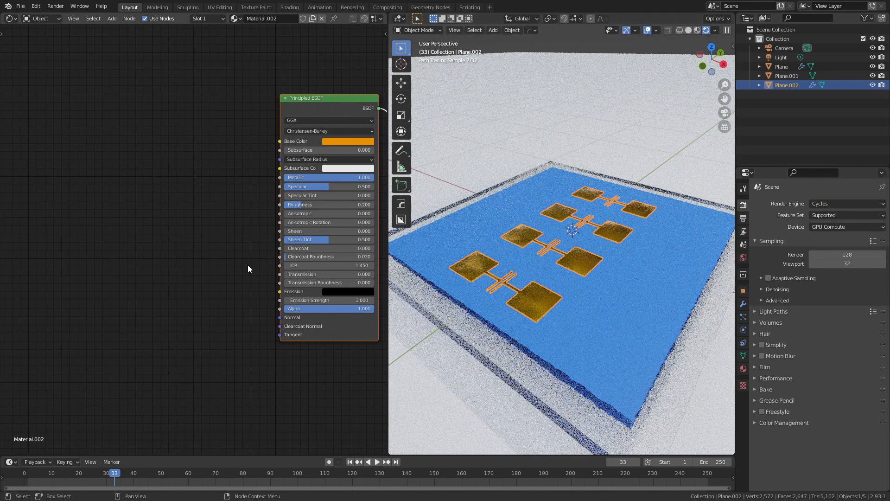
Step: Add a Noise Texture node to the gold material, placed well before the Principled BSDF
key("shift+a")
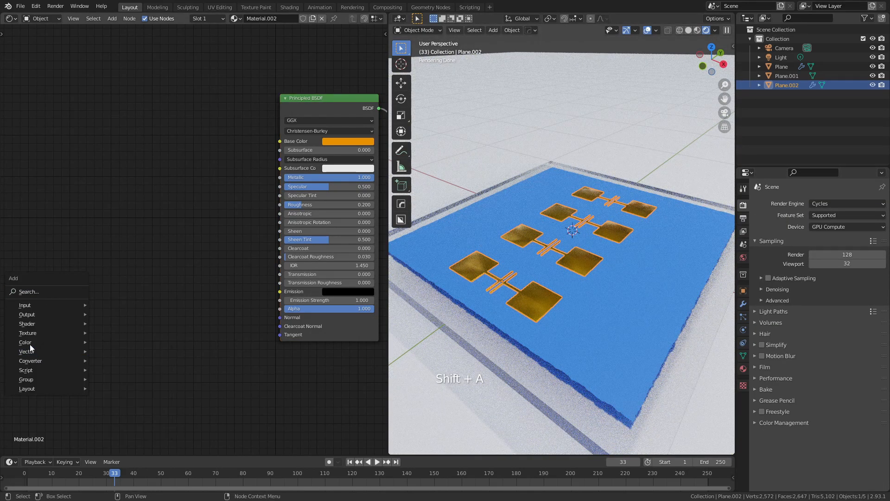
left_click(58, 293)
key("shift+a")
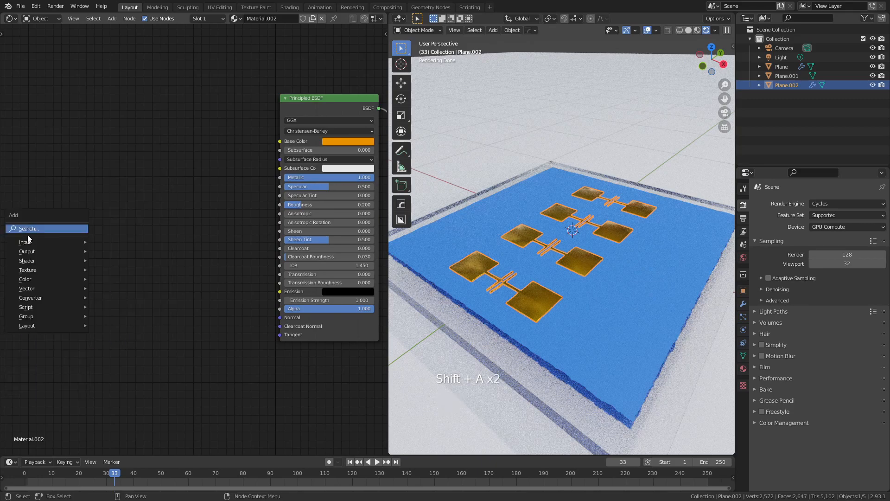
mouse_move(31, 272)
left_click(124, 373)
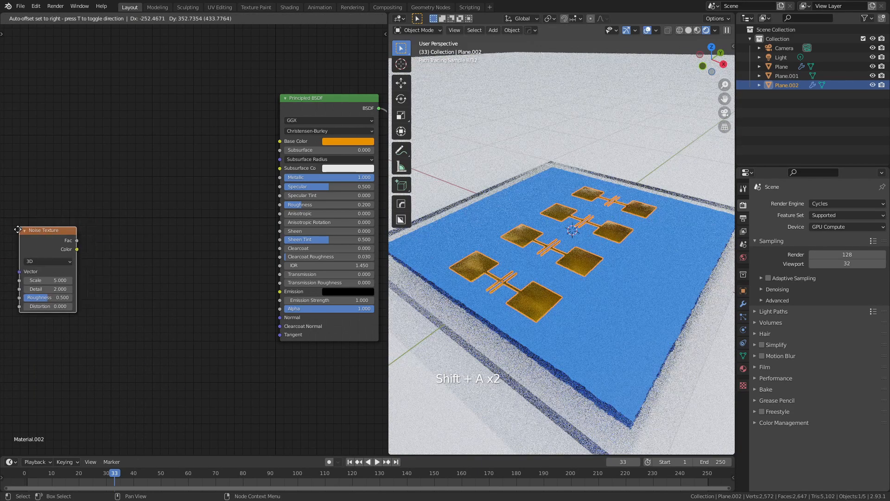
left_click(18, 230)
Step: Add a ColorRamp node and connect the Noise Texture's Color output to its Fac input
key("shift+a")
mouse_move(100, 285)
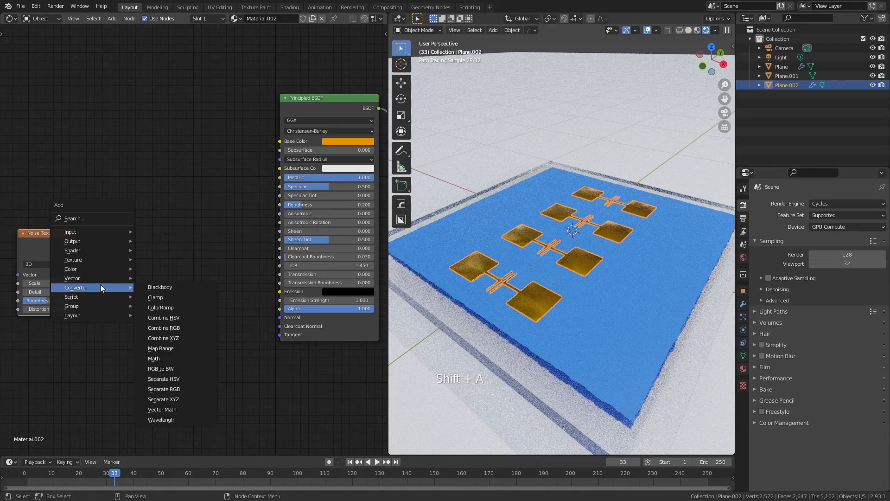
left_click(161, 308)
left_click(173, 282)
left_click_drag(76, 252, 107, 322)
Step: Set the ColorRamp's interpolation to Constant and move its white stop to about 0.564
left_click(194, 280)
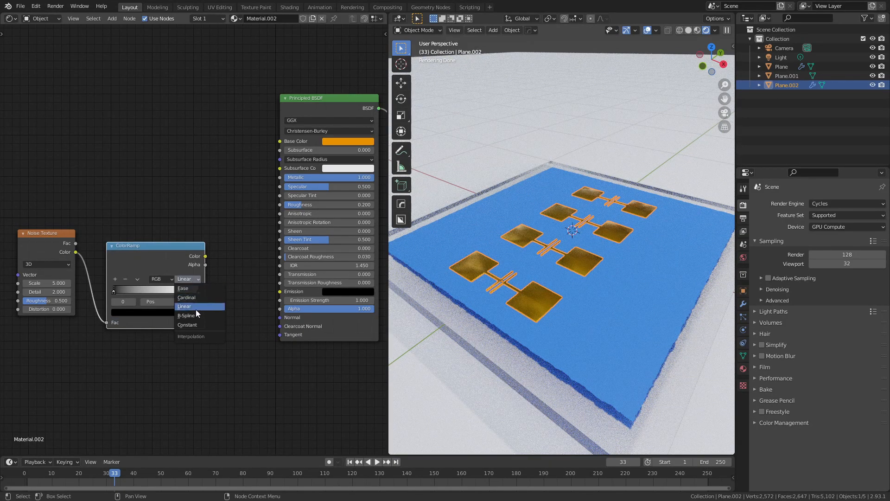
left_click(194, 323)
scroll(193, 322, "up", 3)
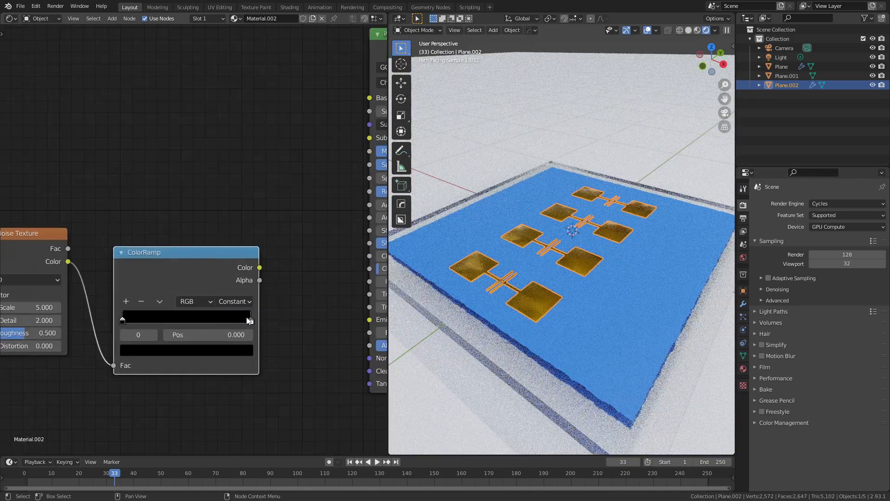
left_click_drag(250, 320, 195, 320)
Step: Set the Noise Texture's Scale to 15, Roughness to 0.75 and Detail to 3
middle_click_drag(127, 244, 178, 245)
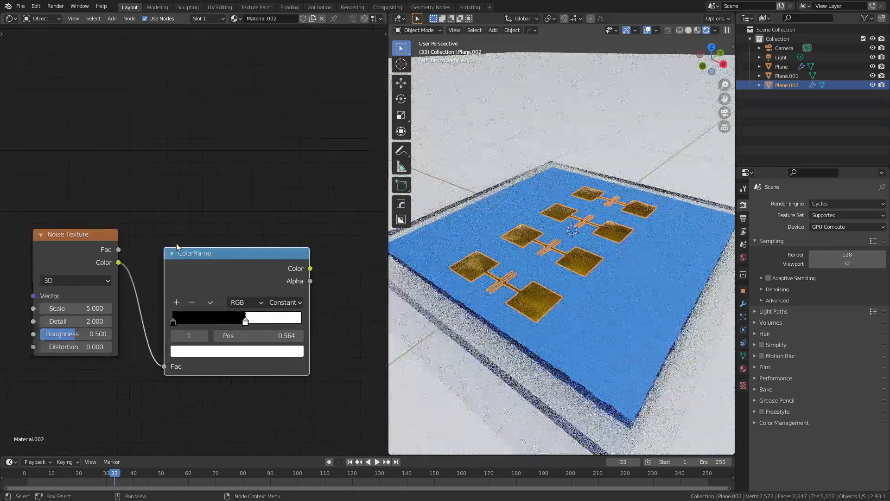
left_click(83, 308)
type("15")
key("Return")
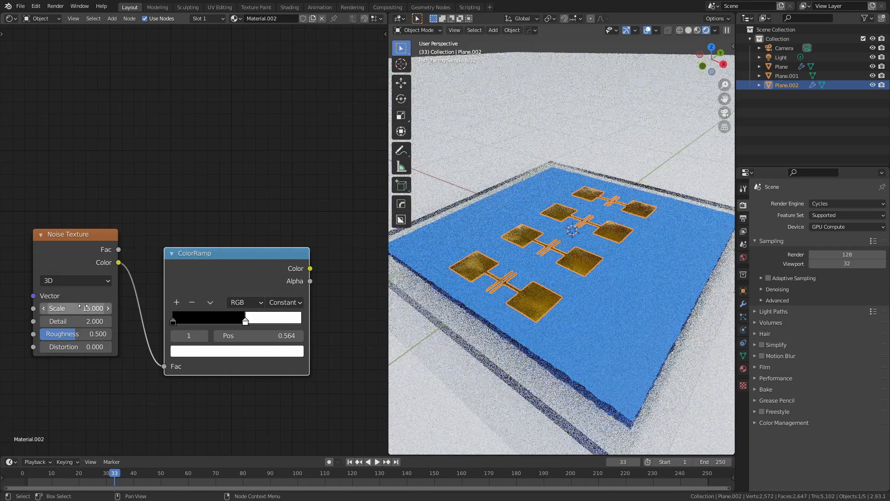
left_click(71, 332)
type(".75")
key("Return")
left_click(80, 322)
type("5")
key("Return")
Step: Connect the ColorRamp's Color output to the Principled BSDF's Alpha input and inspect the gold parts up close
middle_click_drag(296, 254, 177, 230)
left_click_drag(192, 244, 302, 322)
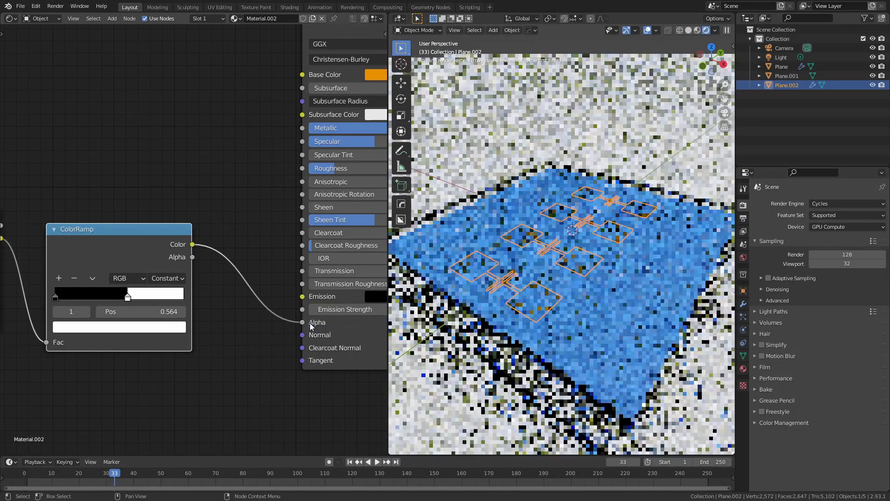
scroll(538, 308, "up", 6)
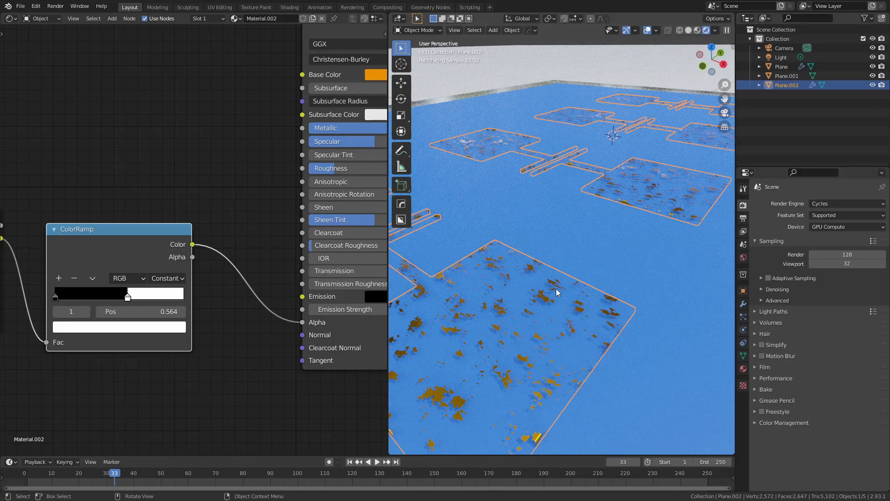
scroll(556, 290, "up", 5)
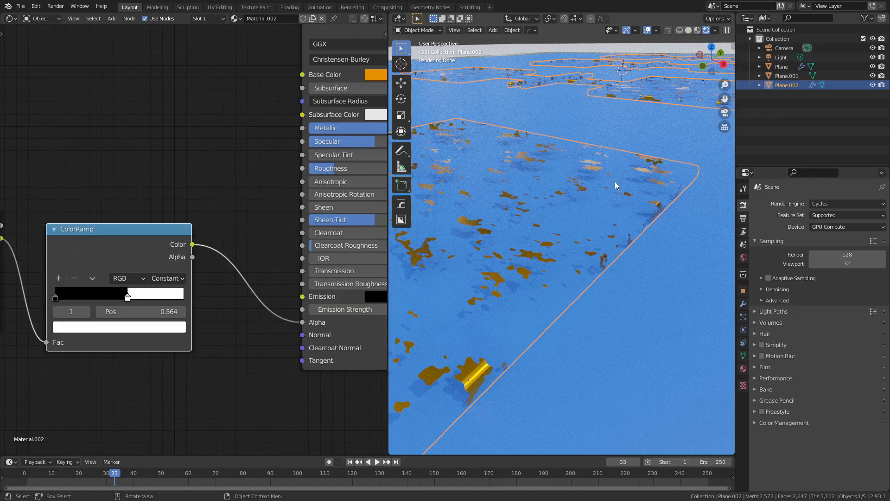
scroll(615, 185, "down", 10)
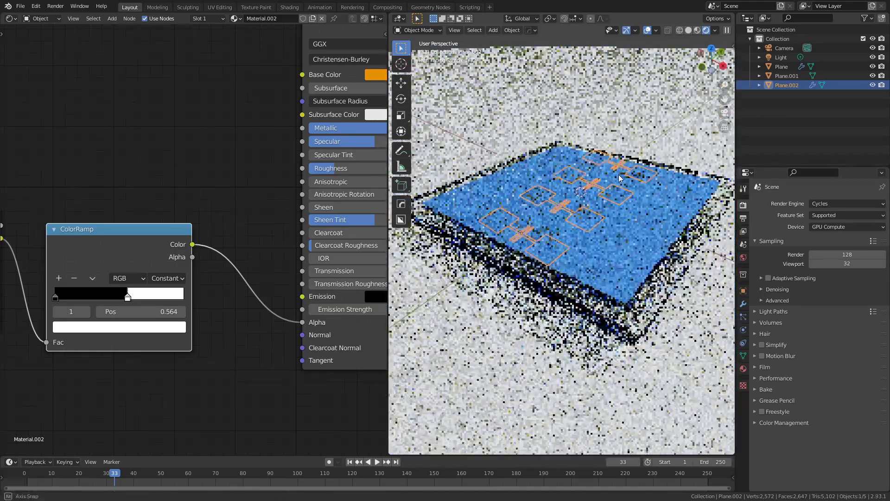
middle_click_drag(620, 177, 603, 218)
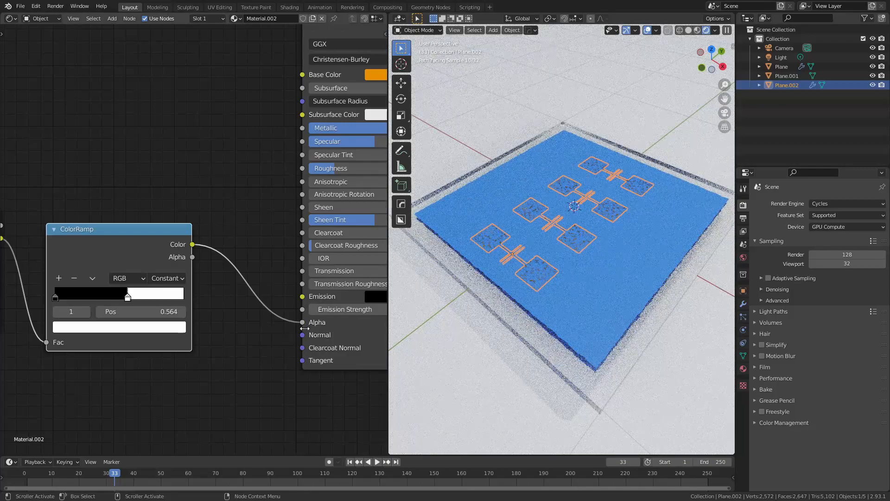
Step: Move the ColorRamp's white stop to about 0.977 and keyframe its position at frame 24
left_click_drag(128, 299, 185, 295)
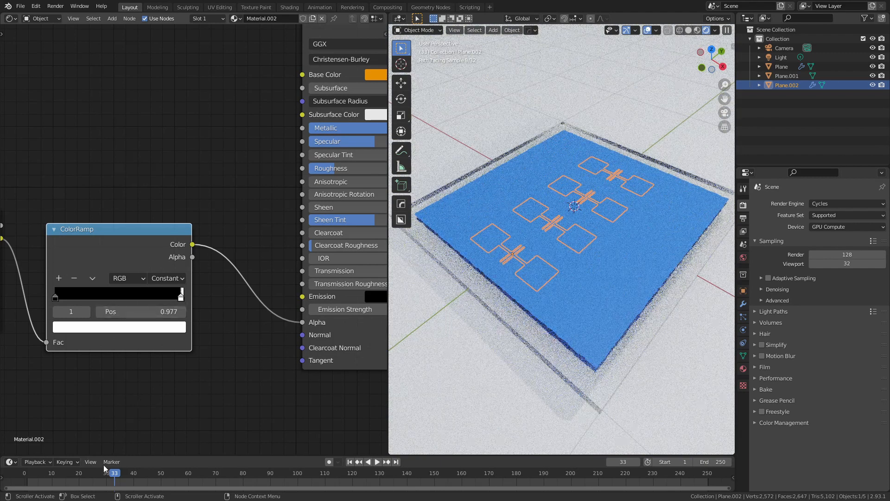
left_click(625, 457)
type("24")
key("Return")
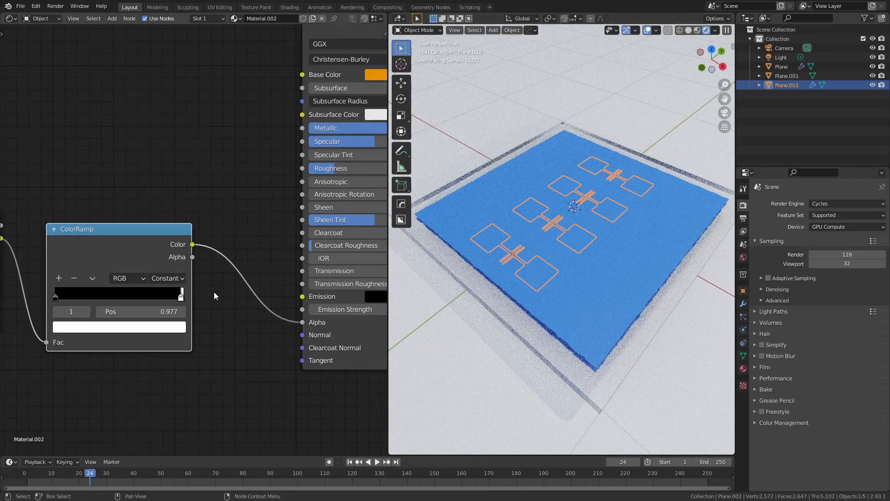
right_click(148, 312)
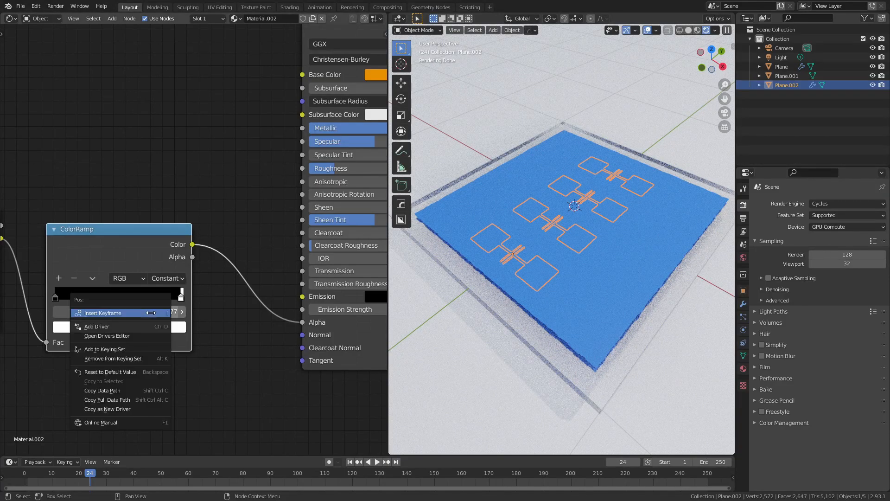
left_click(135, 308)
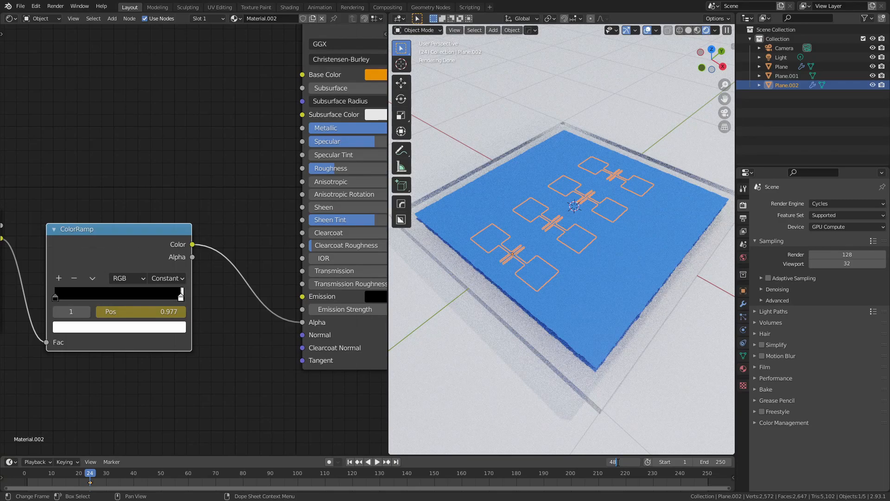
Step: At frame 48, move the ColorRamp's white stop to about 0.350 and keyframe its position
key("Return")
left_click_drag(160, 297, 98, 301)
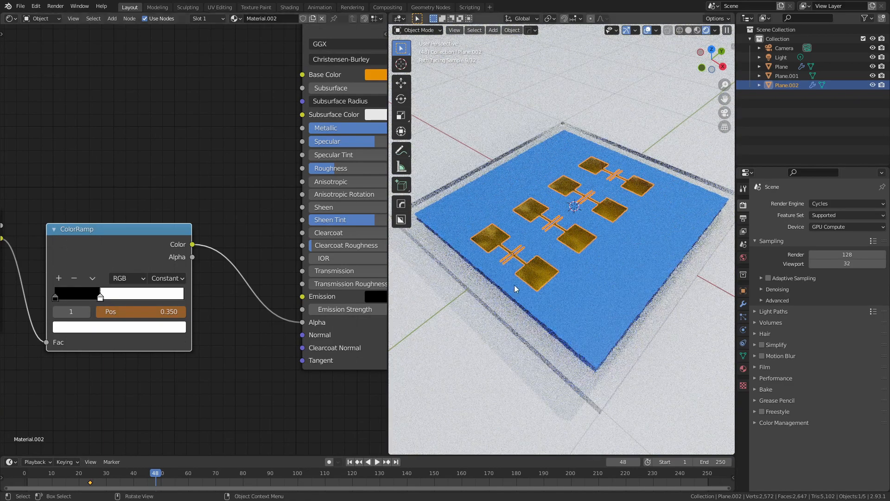
right_click(150, 313)
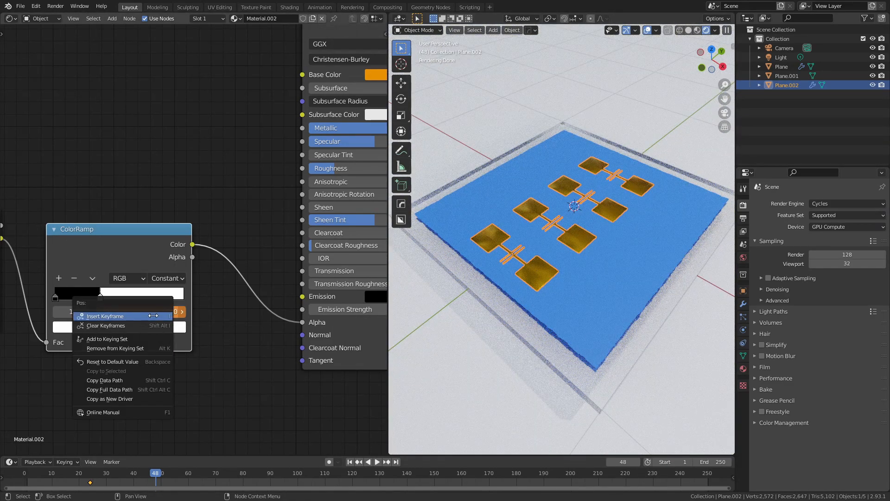
left_click(151, 314)
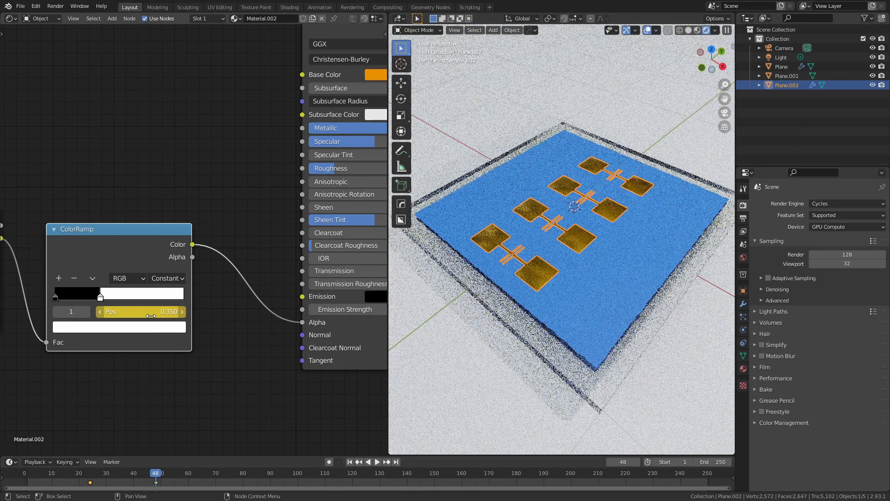
Step: Play the animation from the first frame, stop it after the second keyframe and examine the gold parts up close
left_click(350, 462)
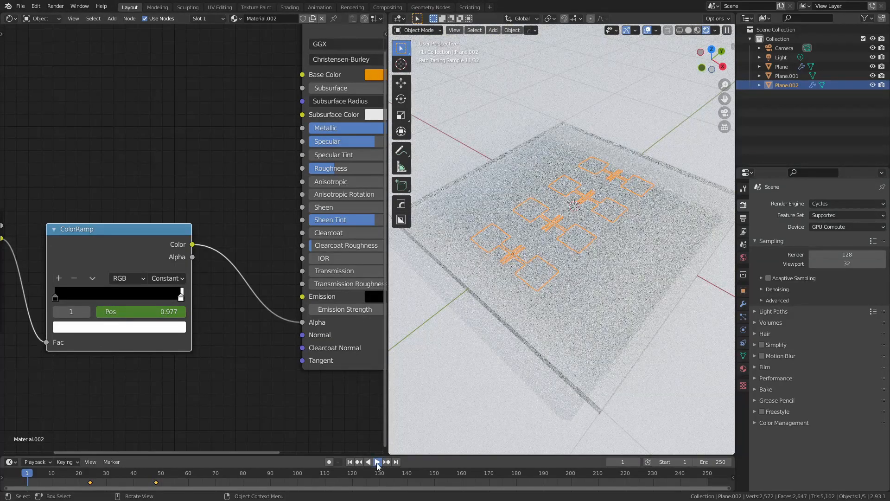
left_click(378, 463)
left_click(373, 462)
scroll(519, 323, "up", 4)
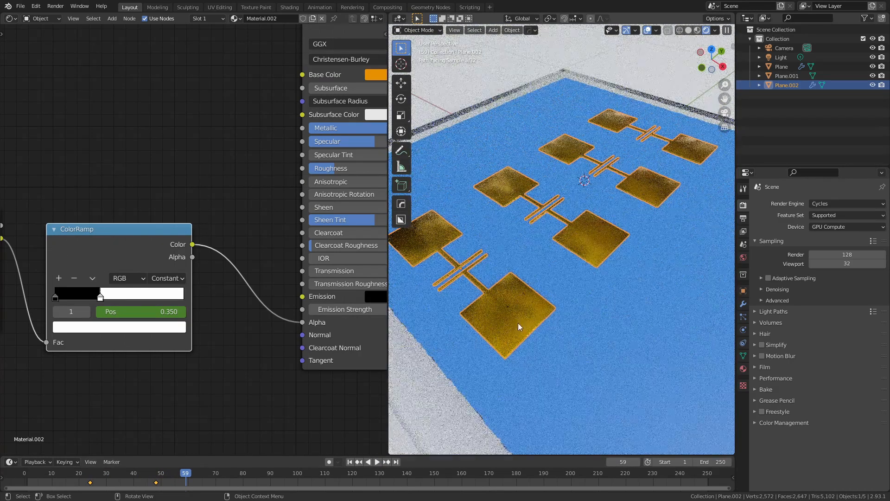
scroll(517, 326, "up", 2)
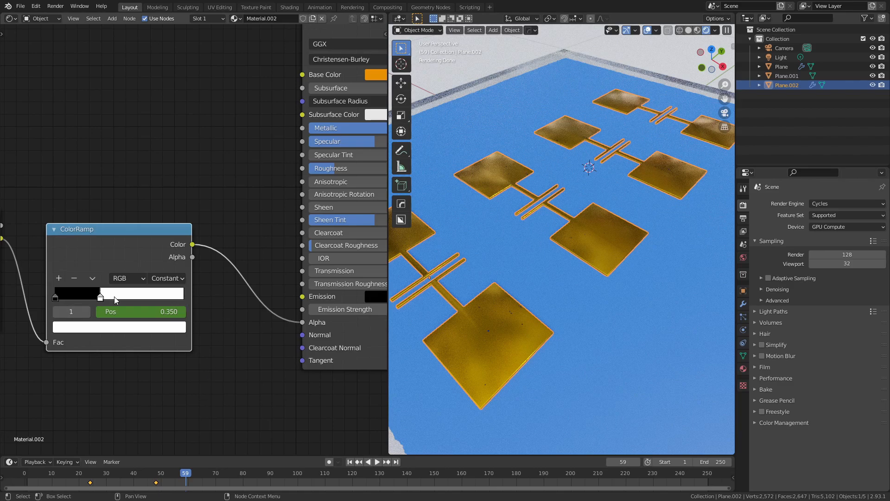
Step: Set the Noise Texture's Scale to 5
scroll(187, 288, "down", 1)
middle_click_drag(187, 289, 325, 302)
left_click(137, 295)
type("5")
key("Return")
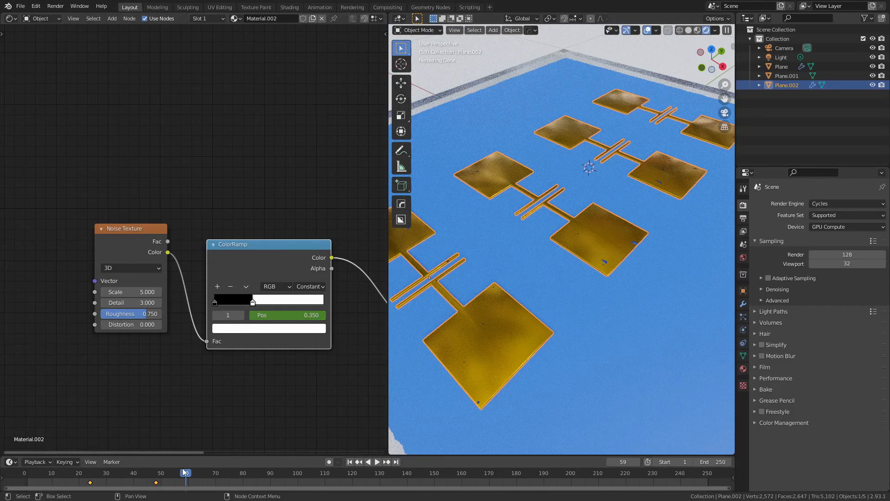
Step: Return to frame 48, move the ColorRamp's white stop to about 0.182 and update its position keyframe
left_click_drag(186, 471, 156, 473)
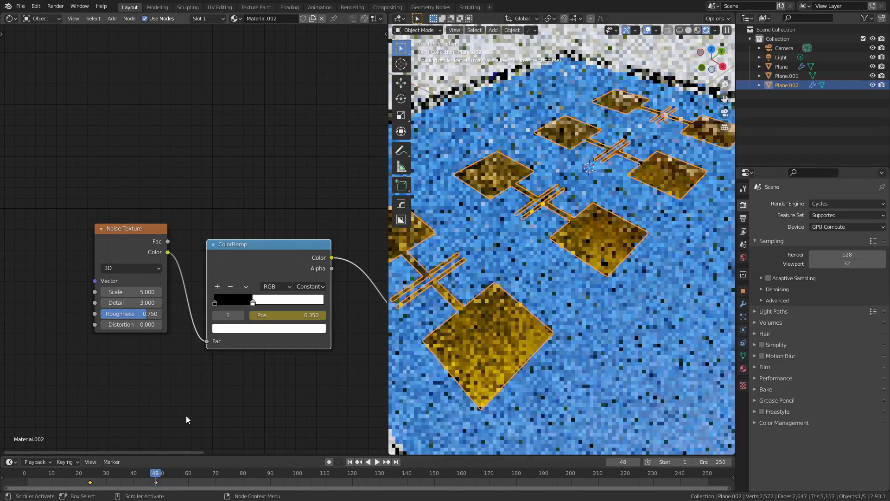
left_click_drag(254, 302, 233, 302)
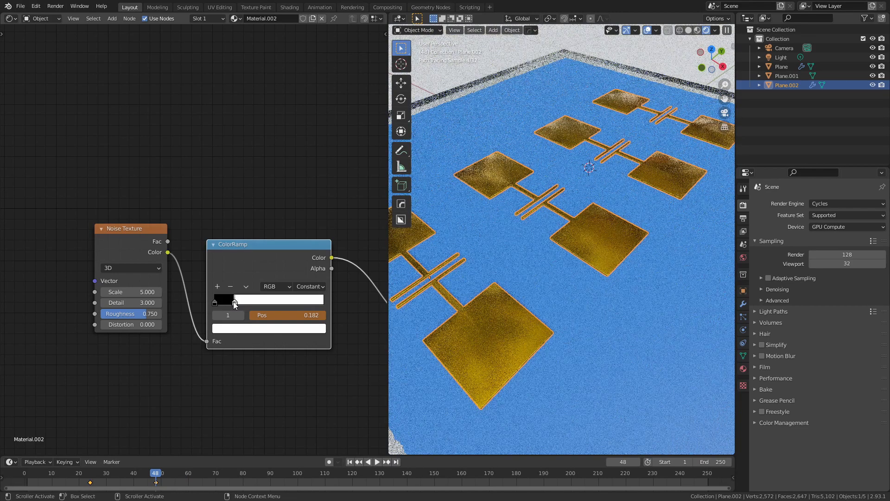
right_click(260, 316)
left_click(260, 318)
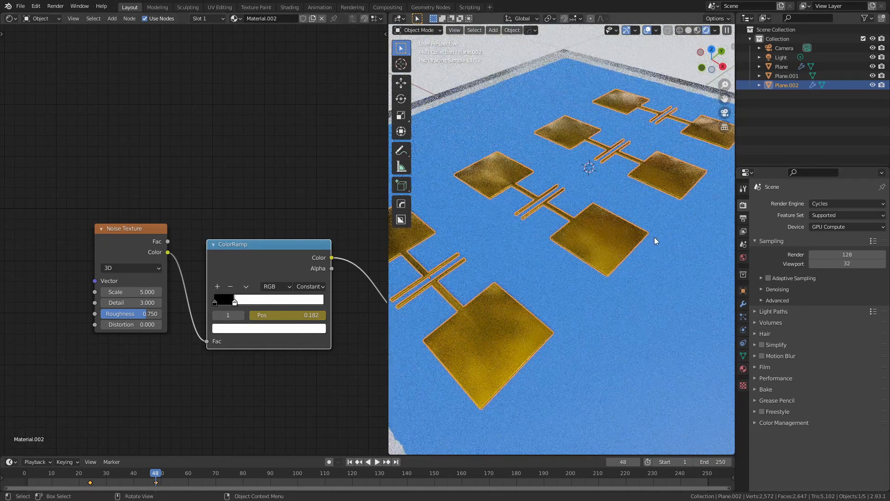
Step: Select the gold parts and switch the scene's render engine to Eevee
scroll(656, 243, "down", 6)
left_click(513, 290)
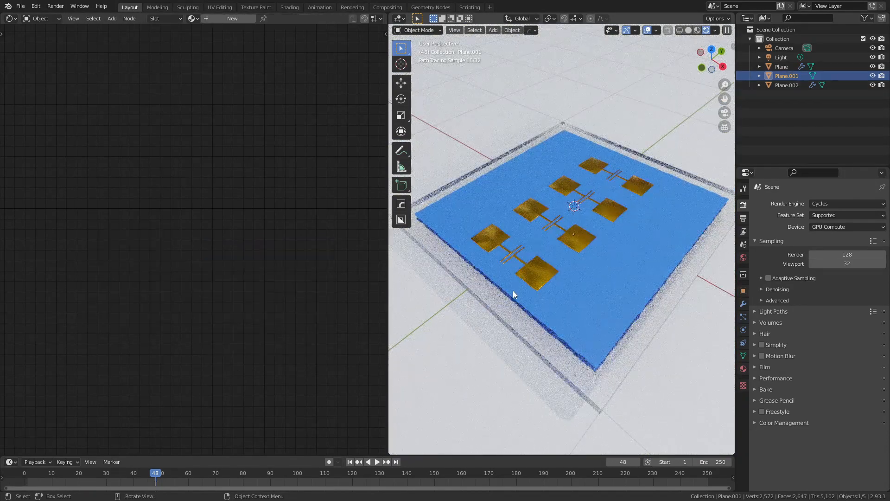
left_click(547, 272)
left_click(822, 203)
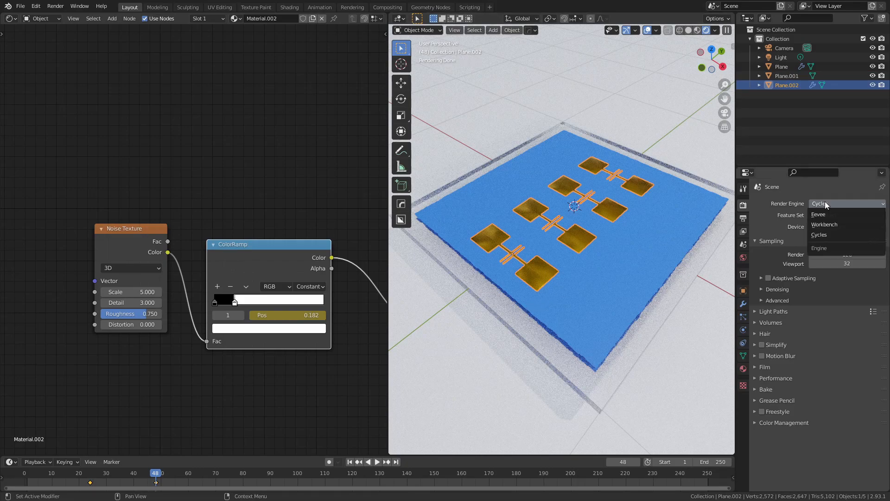
left_click(825, 212)
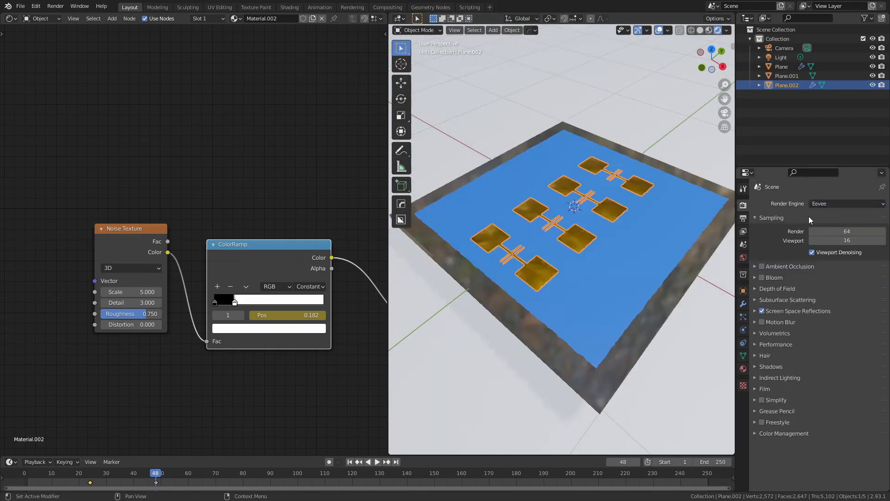
Step: Set the gold material's blend mode to Alpha Blend, and try Screen Space Refraction before disabling it again
left_click(744, 369)
scroll(810, 302, "down", 10)
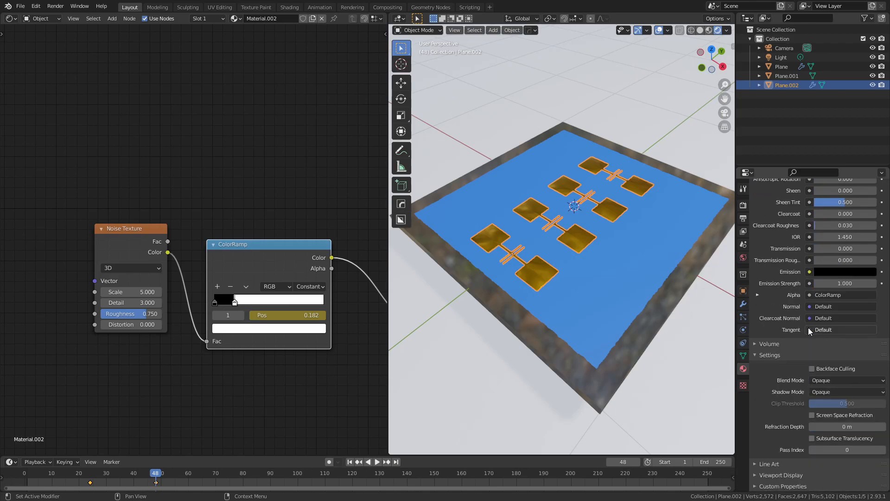
left_click(828, 381)
left_click(826, 421)
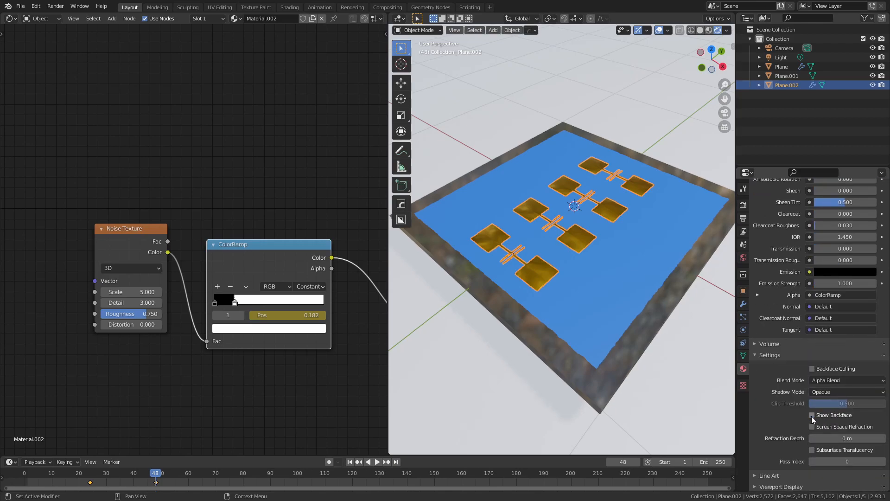
left_click(813, 426)
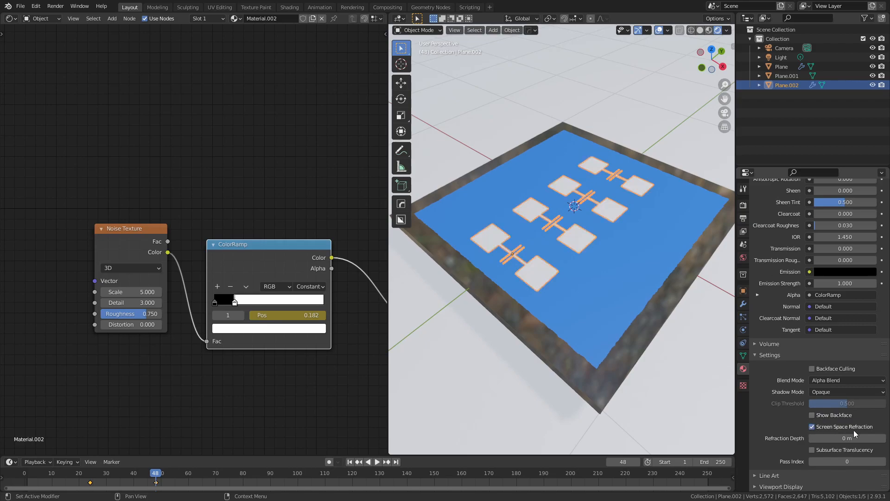
left_click(812, 427)
Step: Play the animation from the first frame, watch the gold parts appear up close, and stop playback
scroll(561, 312, "up", 5)
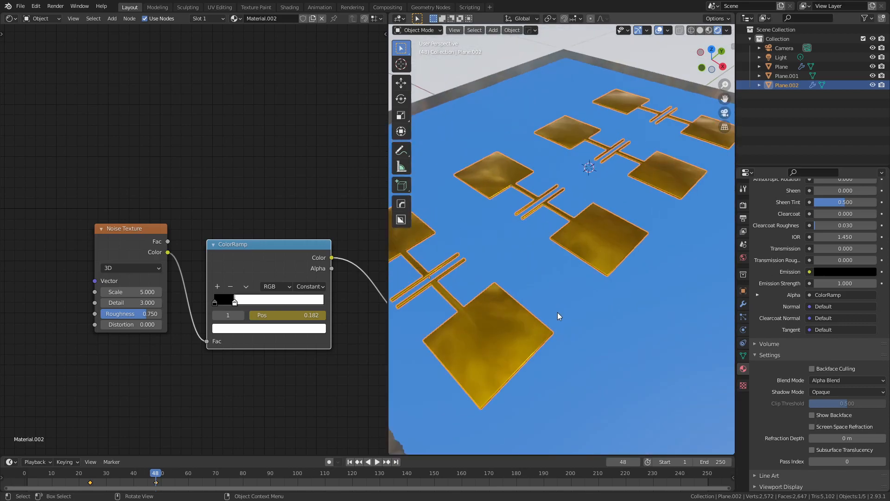
scroll(510, 371, "down", 3)
left_click(350, 461)
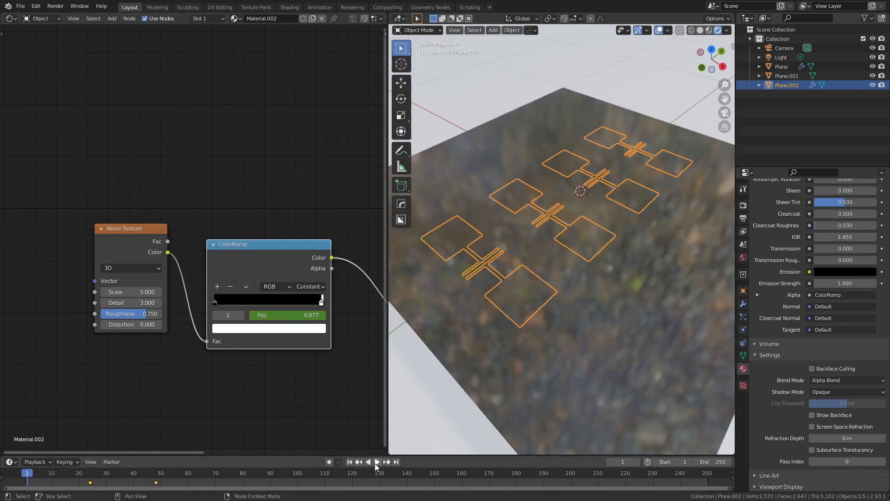
scroll(631, 345, "down", 3)
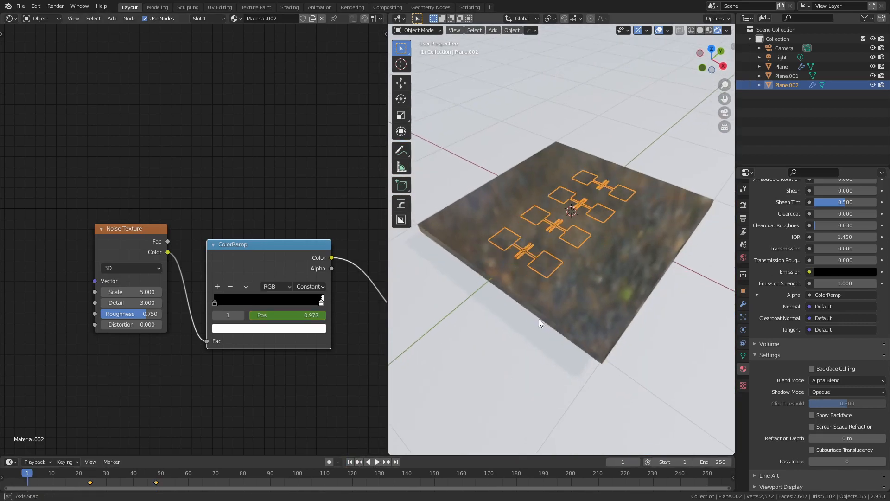
left_click(377, 462)
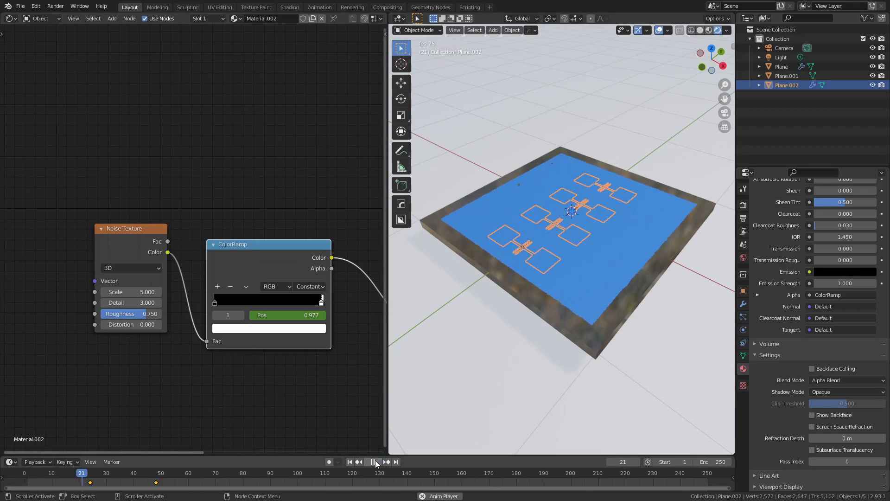
left_click(485, 357)
scroll(499, 355, "up", 3)
left_click(353, 462)
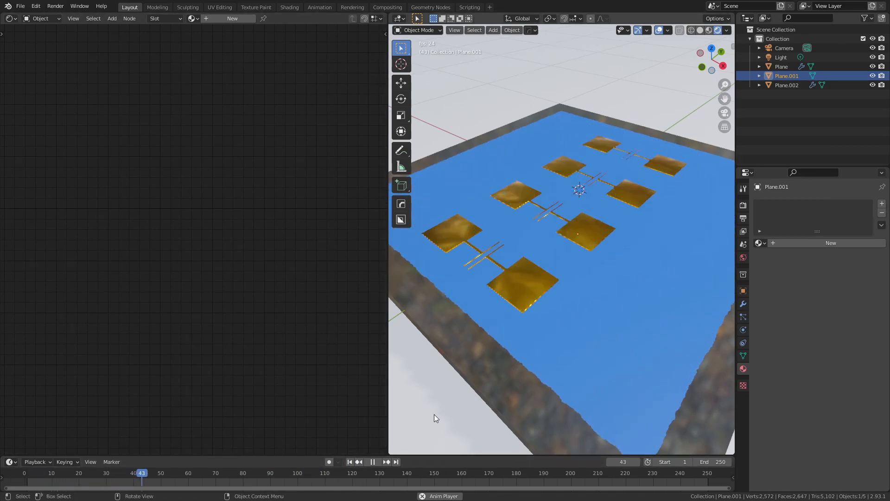
key("space")
scroll(523, 333, "down", 3)
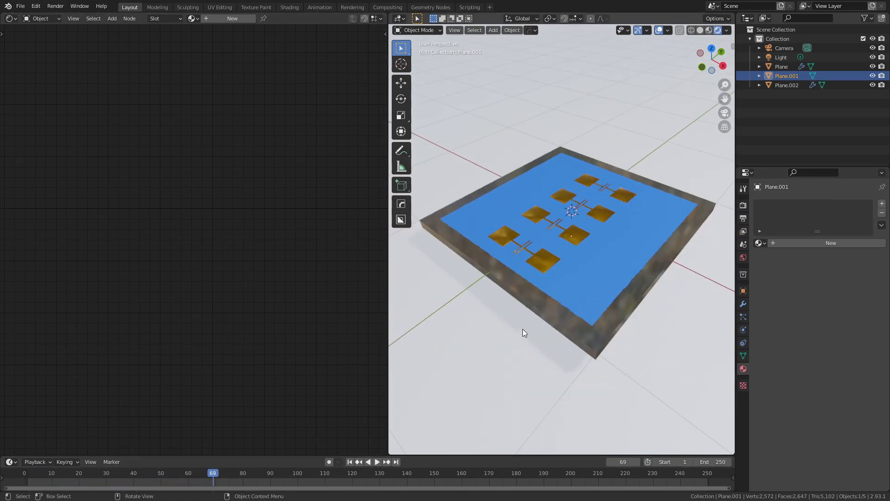
Step: Hide the gold parts, select the base slab to inspect it alone, and show the gold parts again
left_click(592, 336)
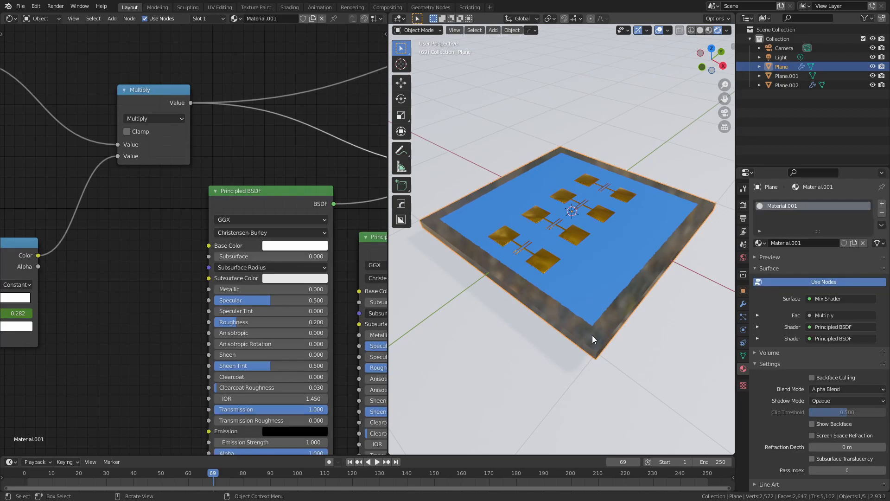
left_click(544, 263)
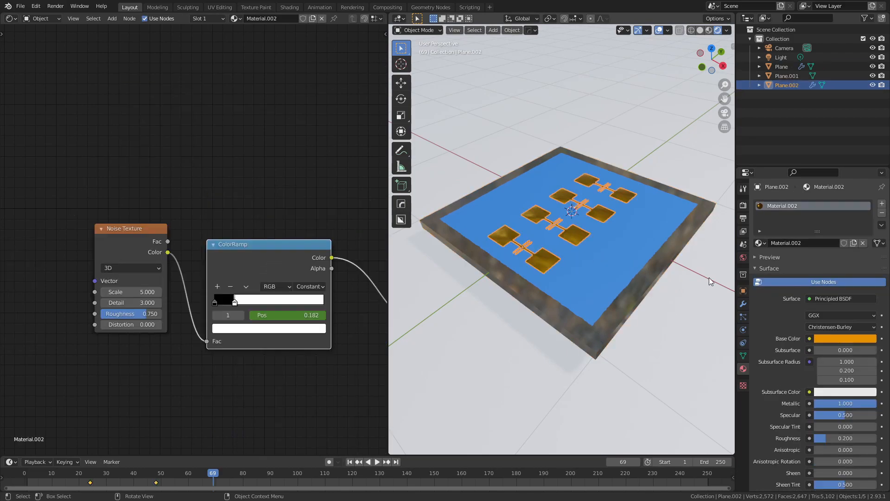
left_click(873, 85)
left_click(610, 298)
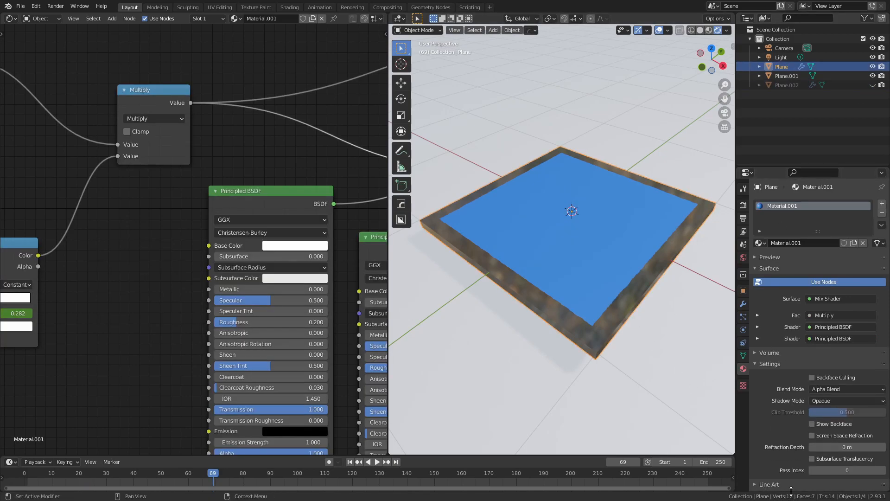
left_click(873, 85)
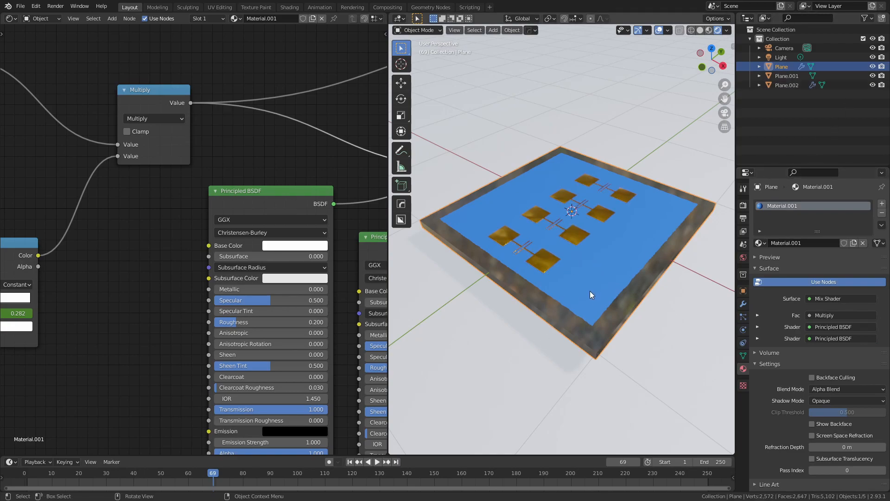
Step: Hide the ground plane and the gold parts, and play the slab's animation from the first frame
left_click(585, 301)
scroll(623, 300, "down", 6)
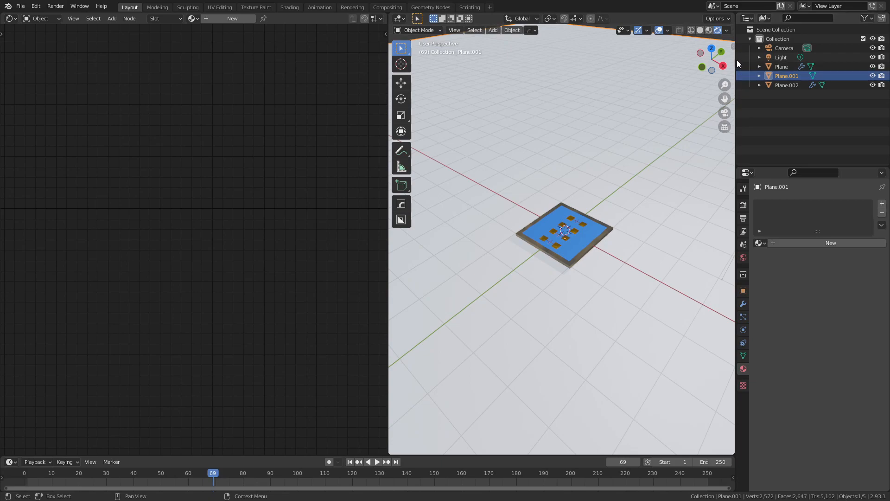
scroll(697, 175, "down", 2)
scroll(687, 209, "up", 3)
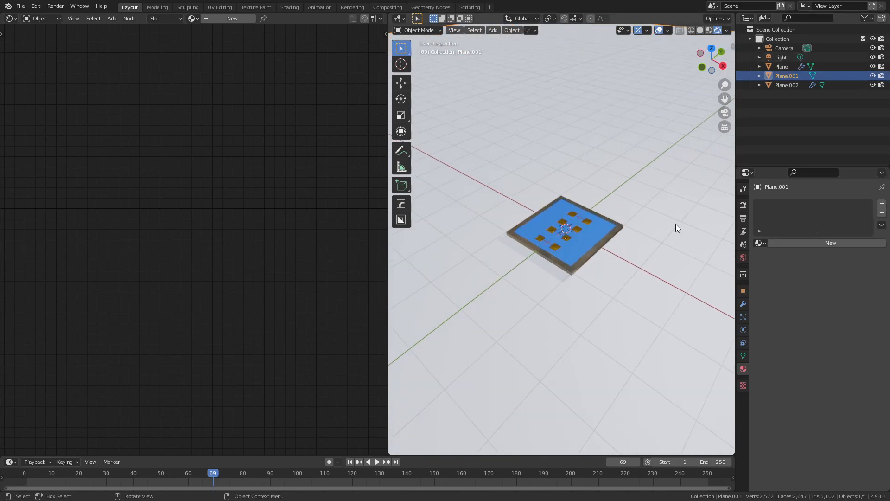
left_click(873, 76)
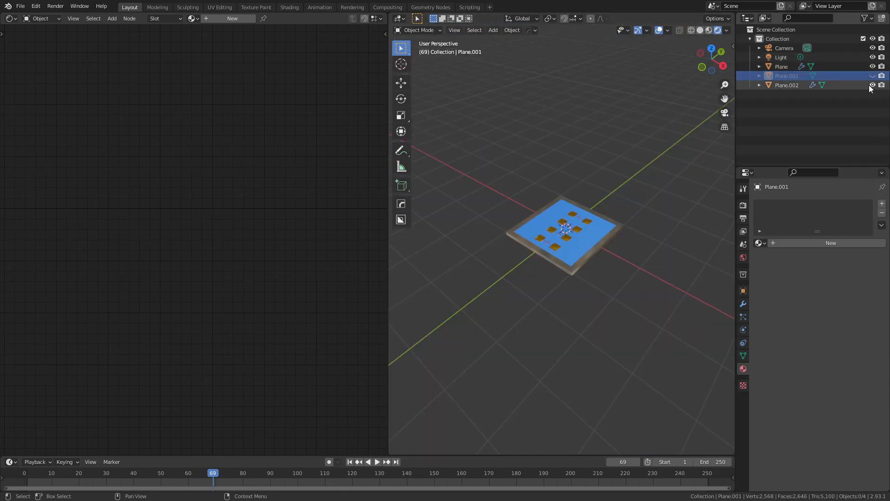
left_click(873, 85)
scroll(580, 269, "up", 2)
left_click(598, 290)
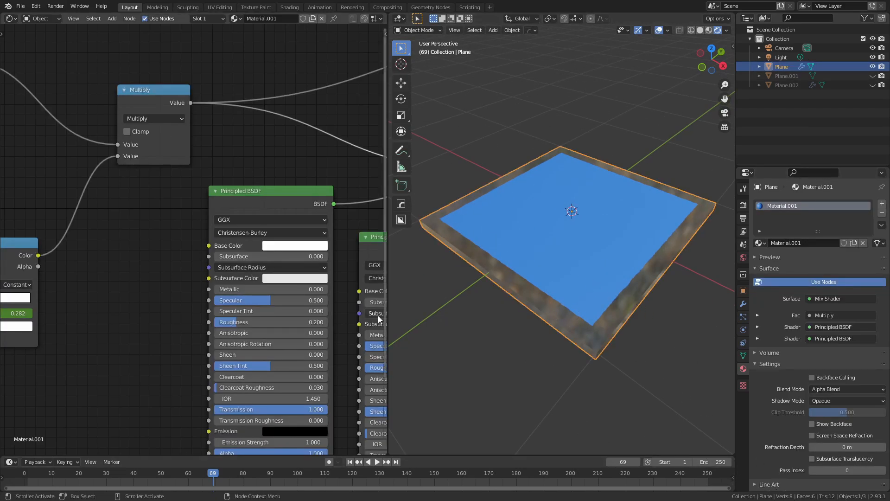
left_click(351, 462)
left_click(378, 462)
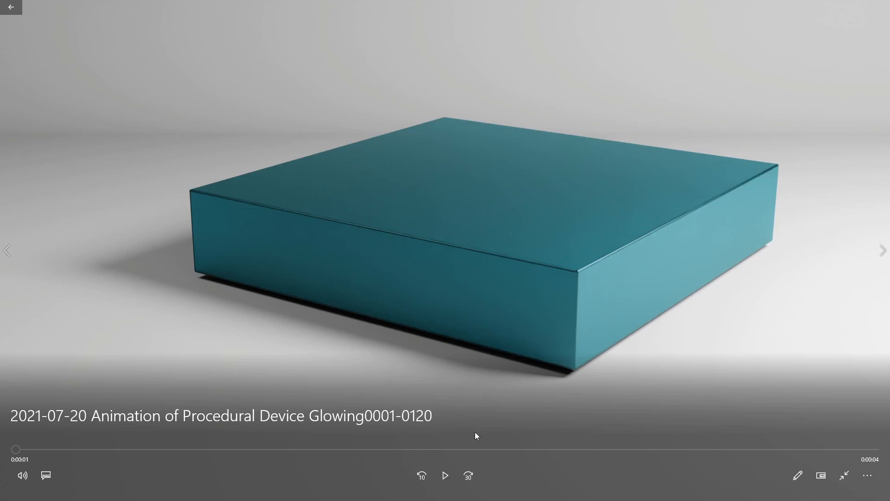
Step: Watch the rendered video of the procedural device glowing in the video player, replaying it once
left_click(440, 480)
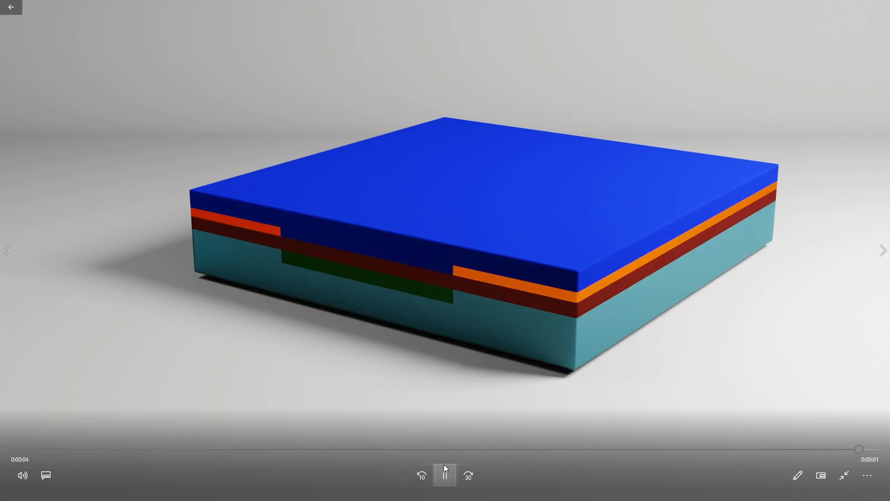
left_click(443, 472)
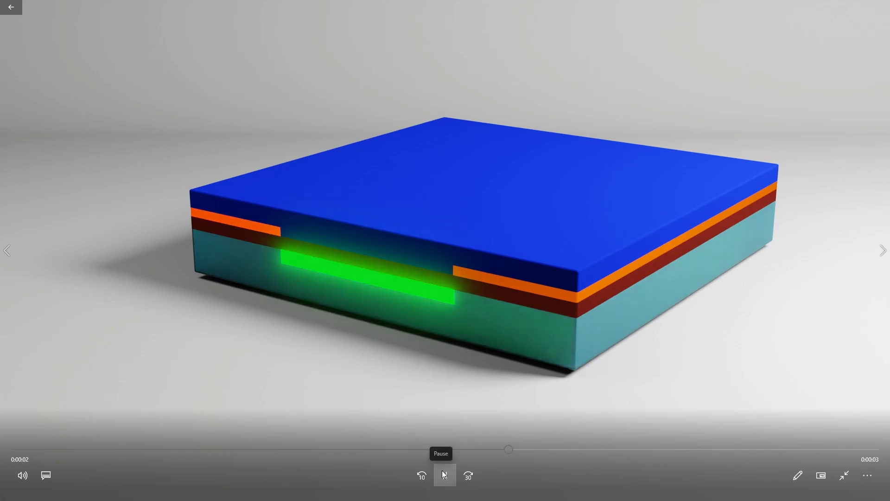
left_click(444, 474)
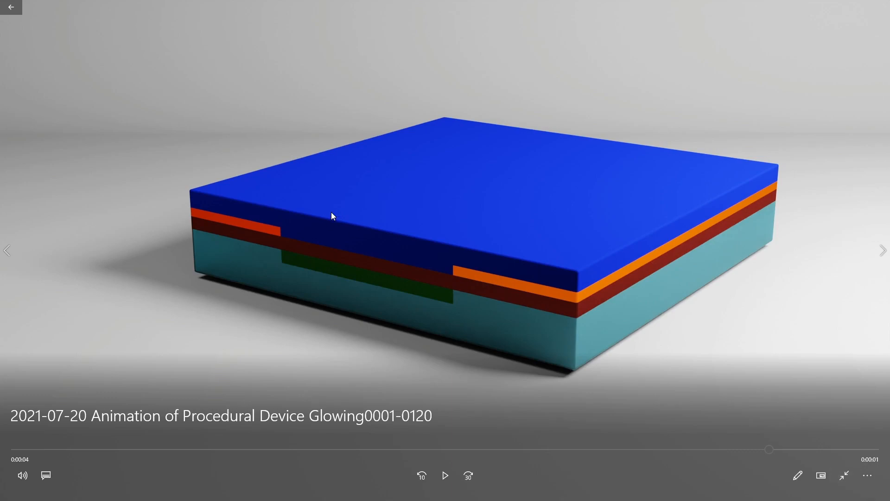
Step: Leave the full-screen video, switch to the Simple Procedural Transistor Build file in Blender and make its window full screen
left_click(844, 474)
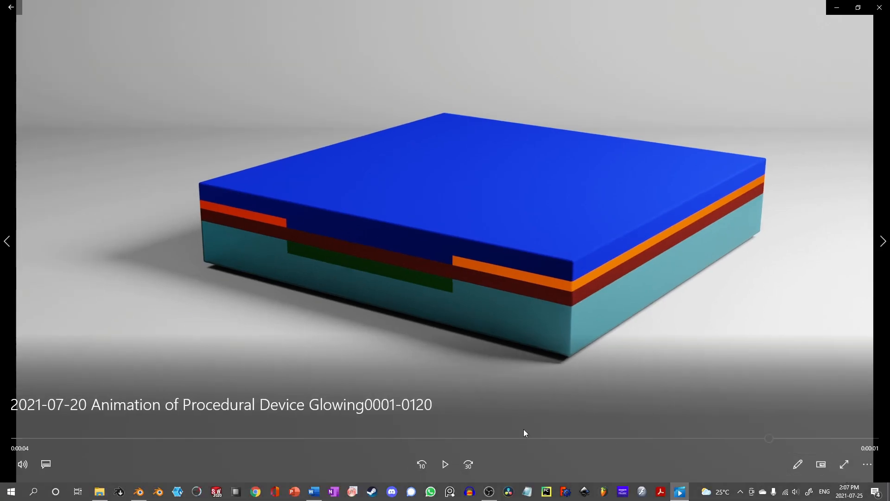
left_click(136, 496)
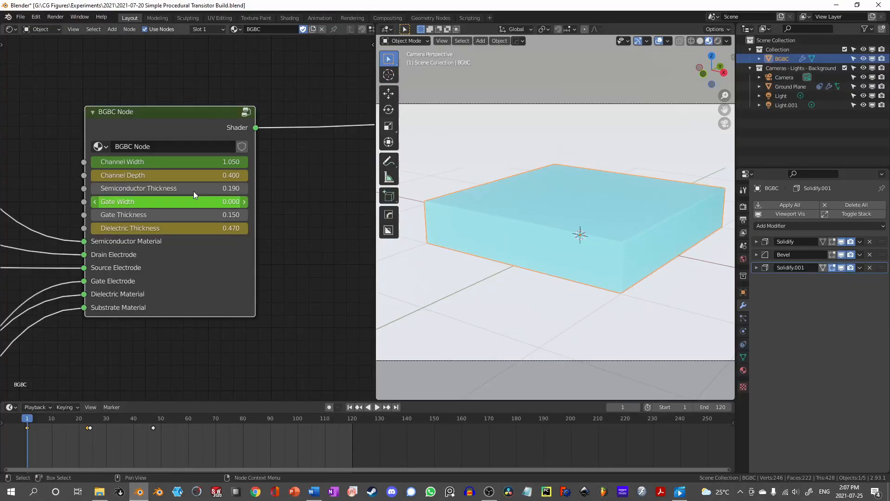
left_click(78, 18)
left_click(97, 47)
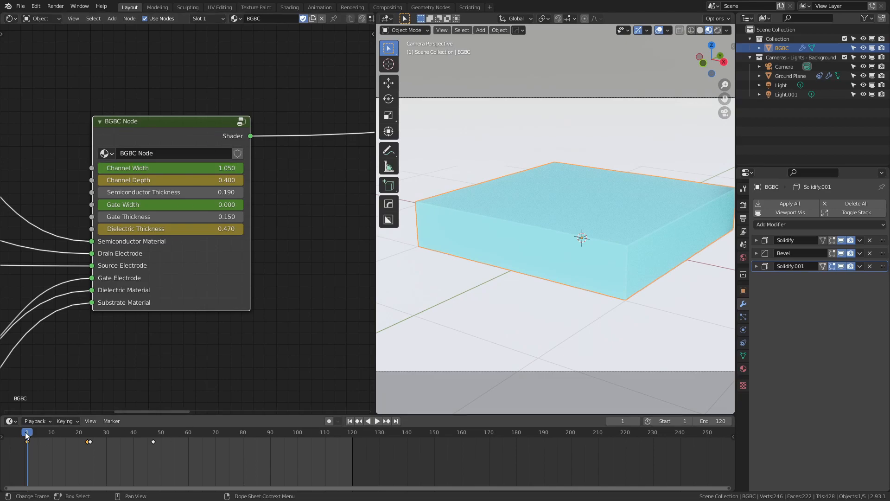
Step: Run the transistor animation to frame 53 and examine the animated parameters of the BGBC Node, such as Channel Width
key("space")
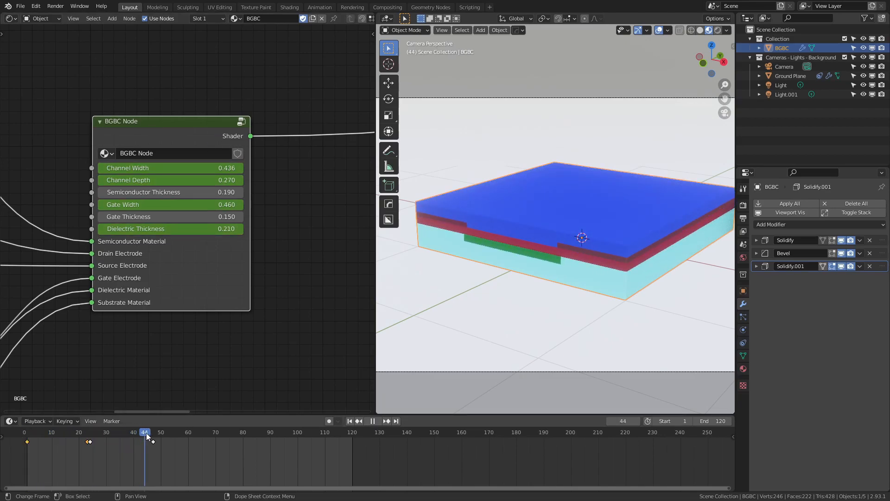
left_click_drag(146, 433, 169, 436)
middle_click_drag(136, 250, 179, 238)
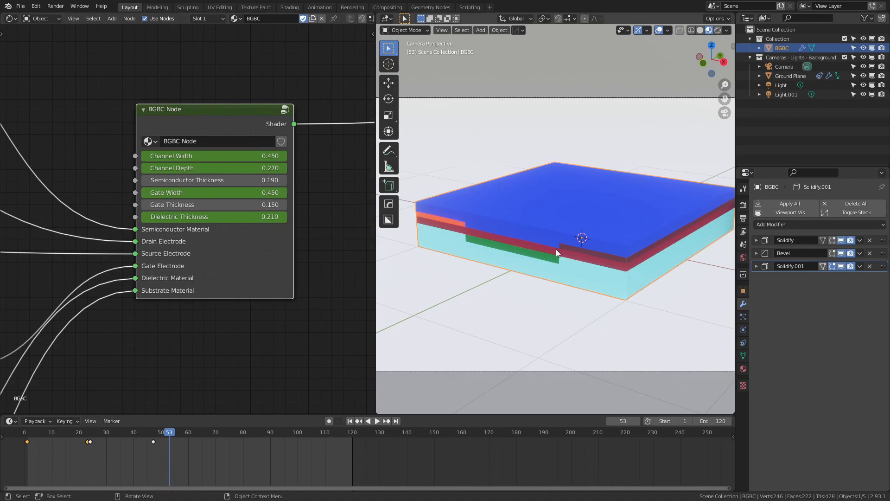
mouse_move(208, 156)
left_mouse_down()
mouse_move(175, 156)
mouse_move(209, 157)
left_mouse_up()
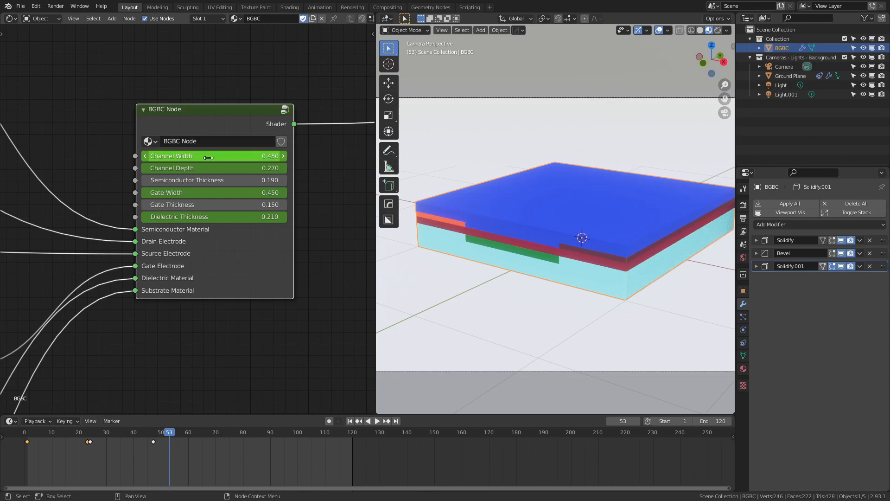
Step: Open the BGBC Node group, look over its internal nodes and return to the parent material tree
left_click(285, 112)
scroll(283, 123, "down", 6)
middle_click_drag(264, 167, 265, 193)
middle_click_drag(287, 150, 143, 176)
left_click(347, 18)
scroll(225, 180, "up", 5)
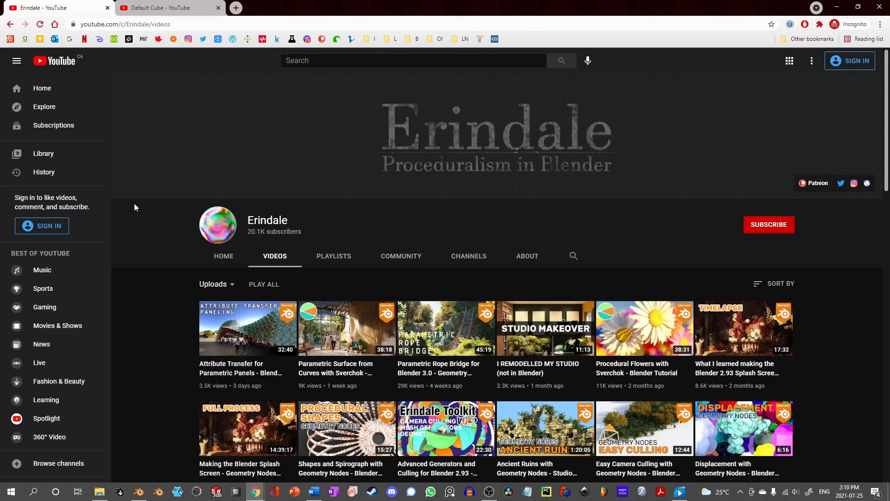
Step: Glance at the Default Cube channel, return to the Erindale channel and browse its uploads down to the procedural texture tutorials
key("ctrl+Tab")
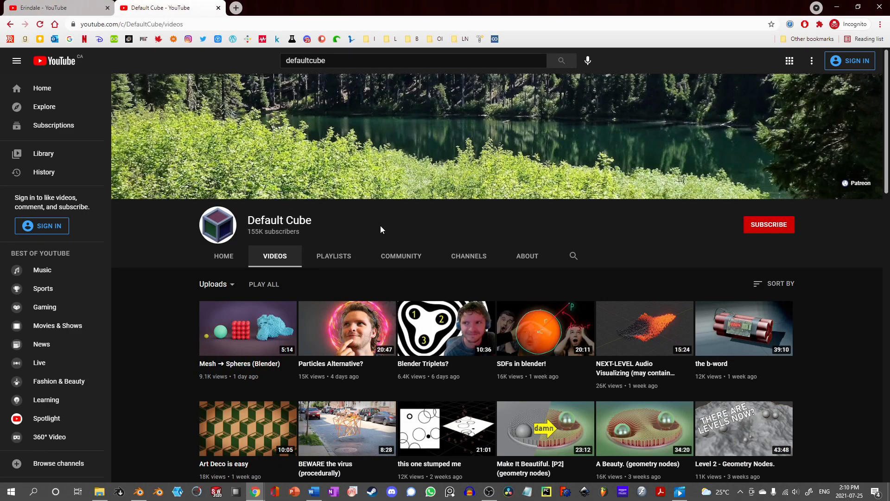
key("ctrl+Tab")
scroll(459, 299, "down", 7)
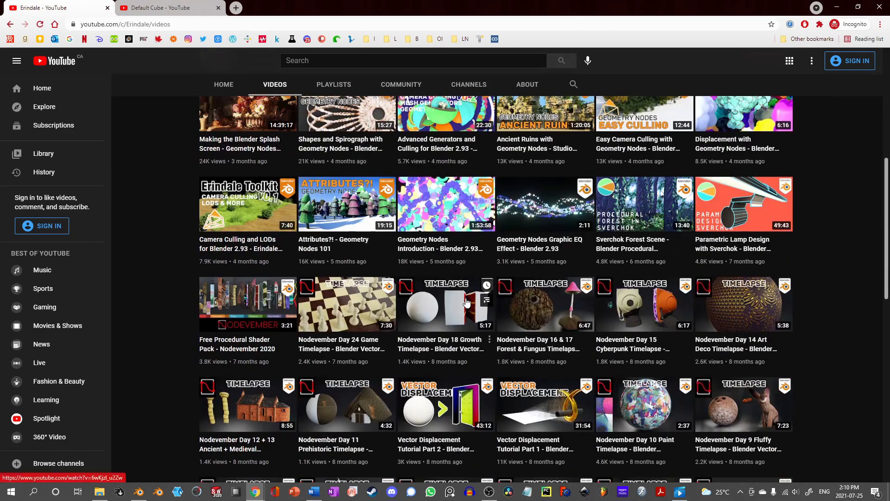
scroll(467, 303, "down", 5)
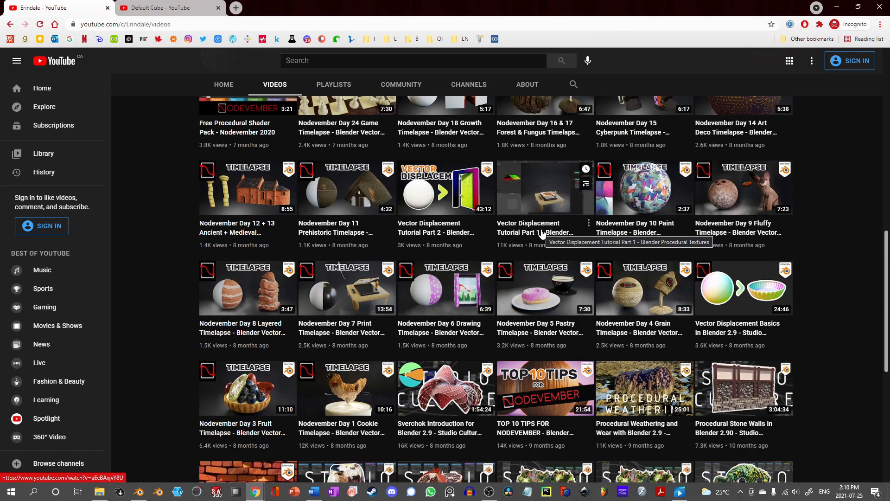
scroll(543, 232, "down", 5)
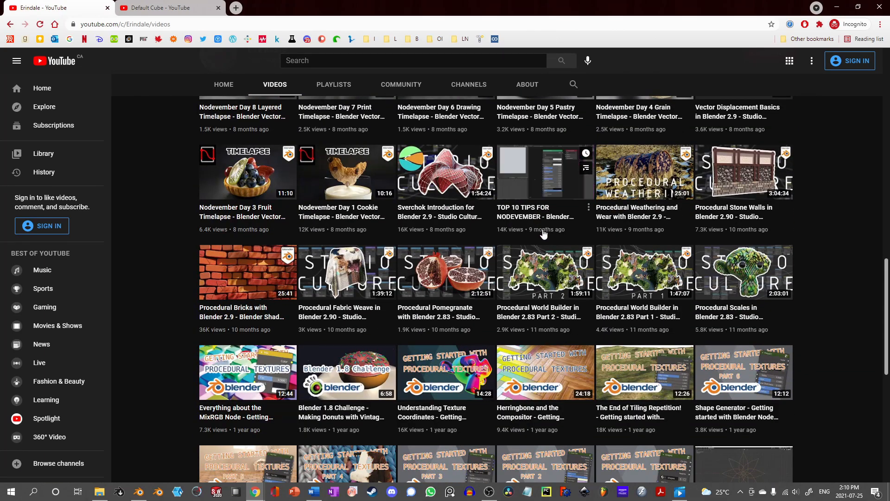
scroll(544, 233, "down", 5)
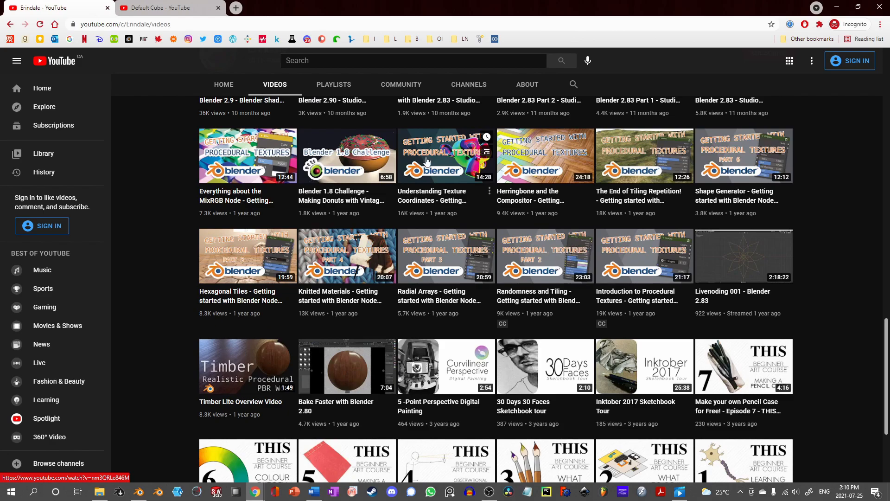
Step: Switch to the Default Cube channel and browse through its list of uploaded videos
key("ctrl+Tab")
scroll(375, 212, "down", 5)
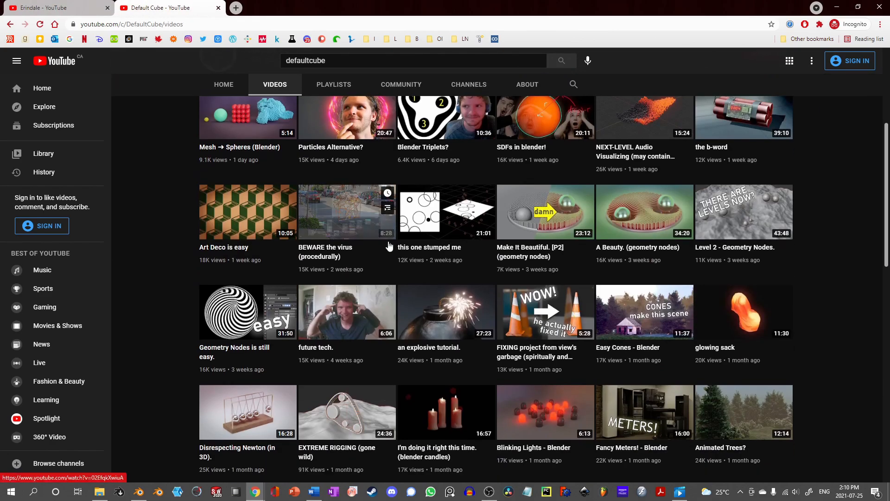
scroll(489, 276, "down", 3)
scroll(459, 316, "down", 2)
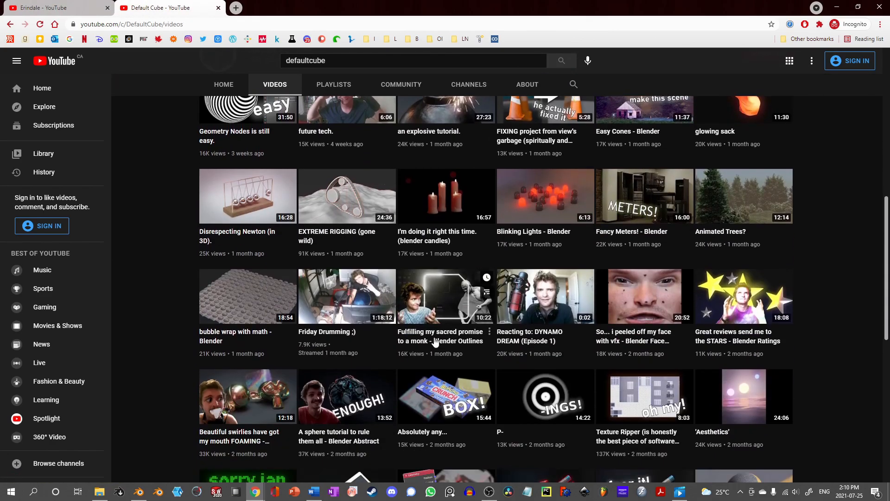
scroll(435, 342, "down", 2)
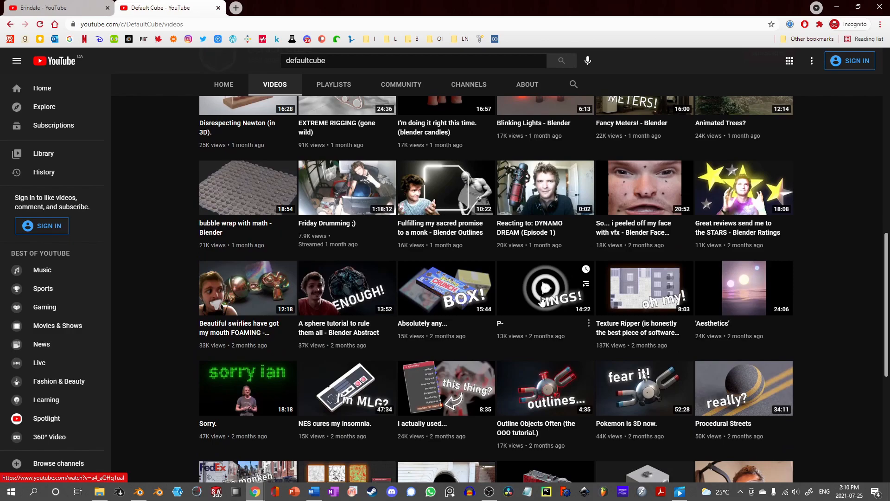
scroll(543, 302, "down", 2)
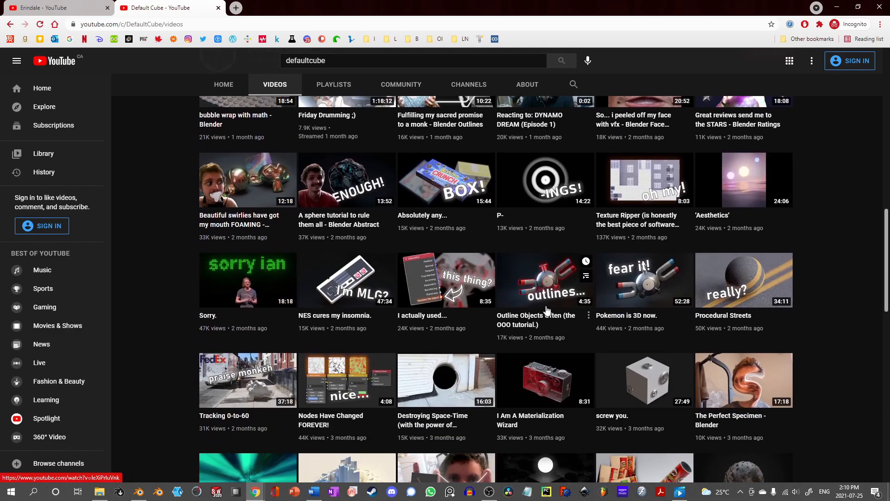